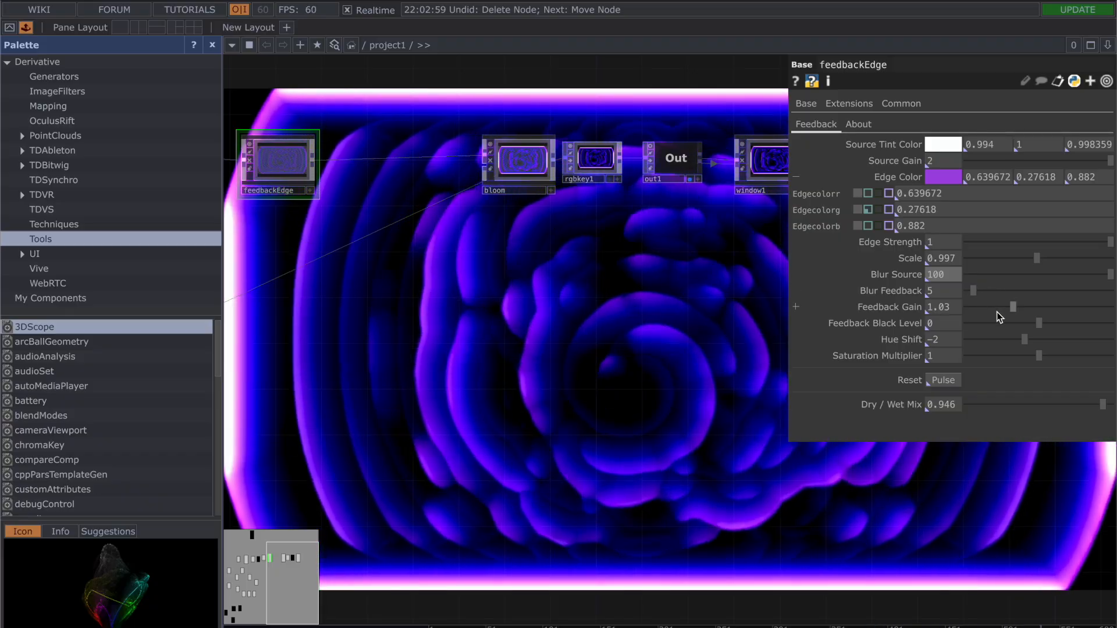
Step: Adjust the Feedback Gain of feedbackEdge to 1.022, then raise it to 1.034
drag(1024, 313, 1010, 313)
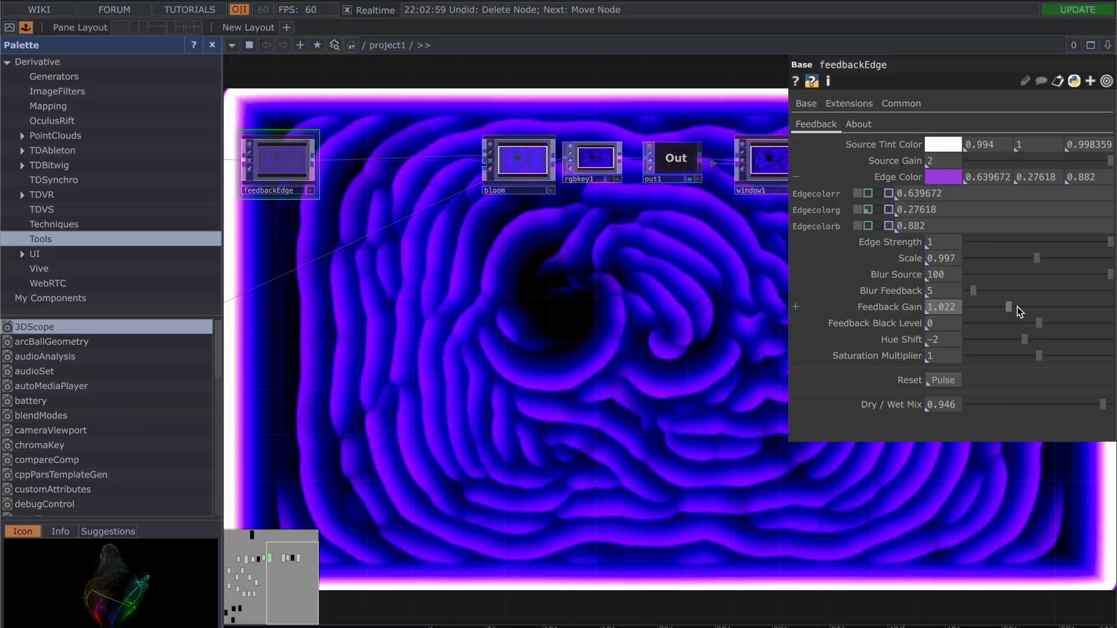
drag(1017, 306, 1024, 305)
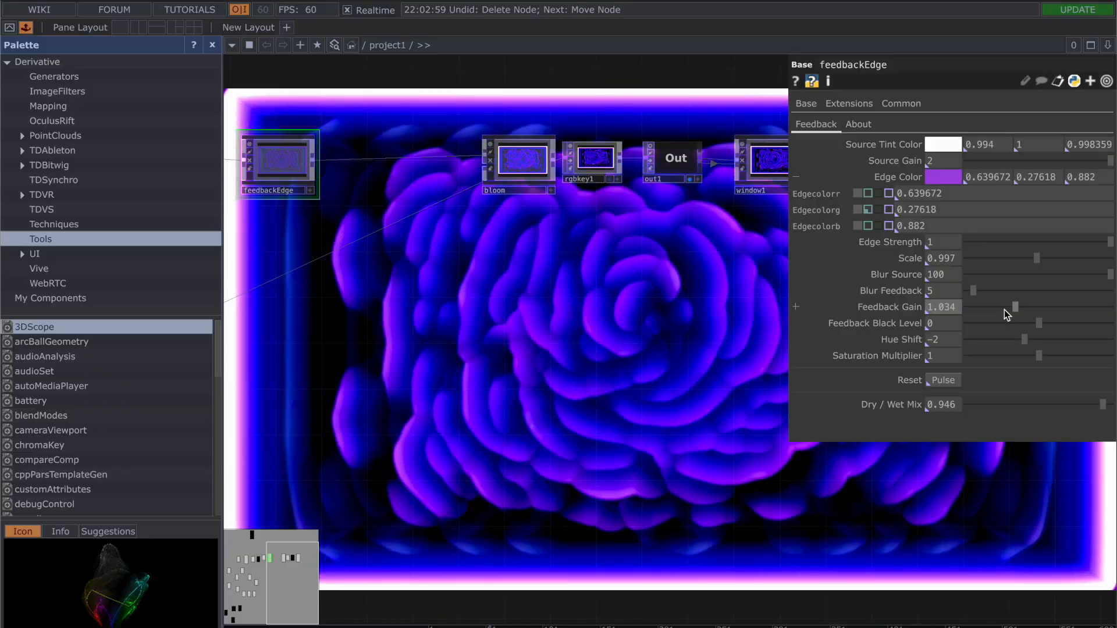
Step: Change the Edge Color of feedbackEdge from purple to a blue with hue 235
click(936, 176)
click(994, 150)
drag(995, 149, 1019, 152)
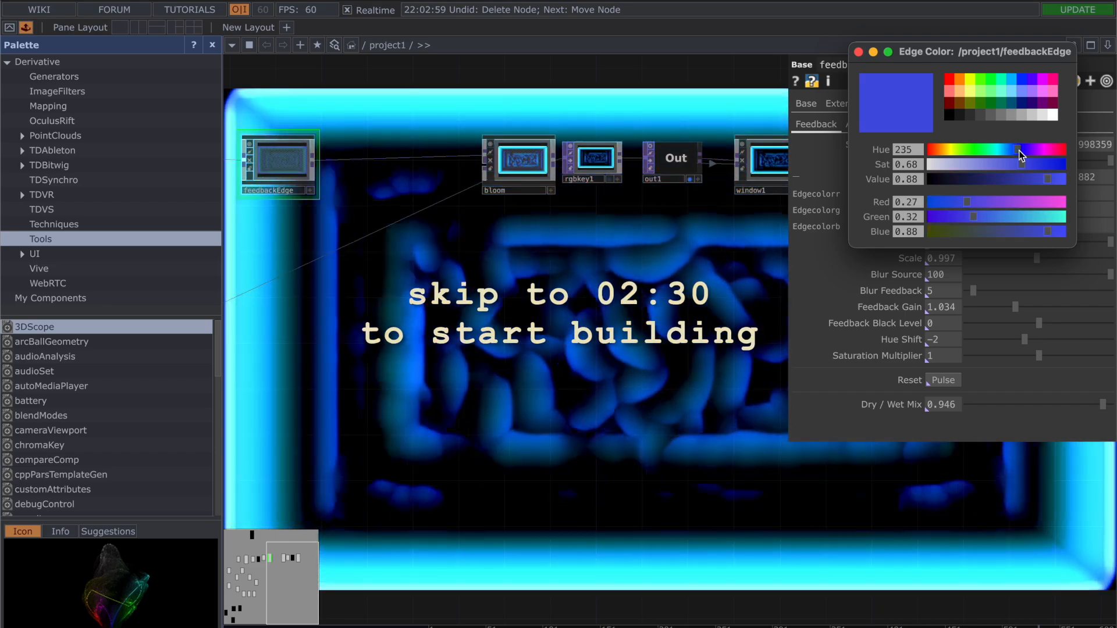
click(858, 53)
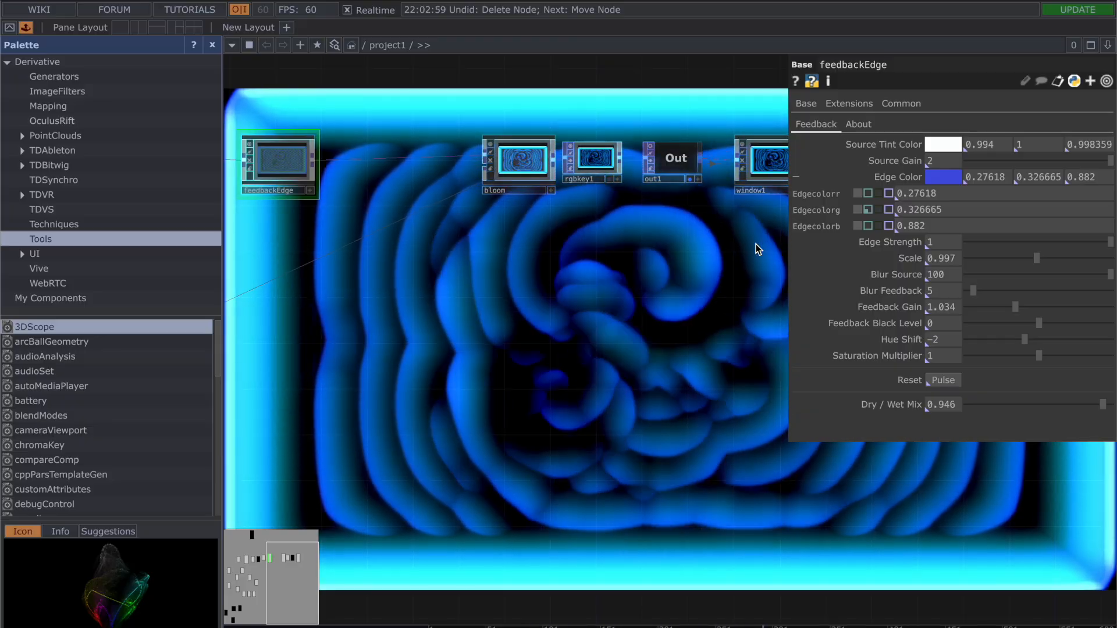
Step: Fine-tune the blue Edge Color of feedbackEdge to hue 233
click(943, 177)
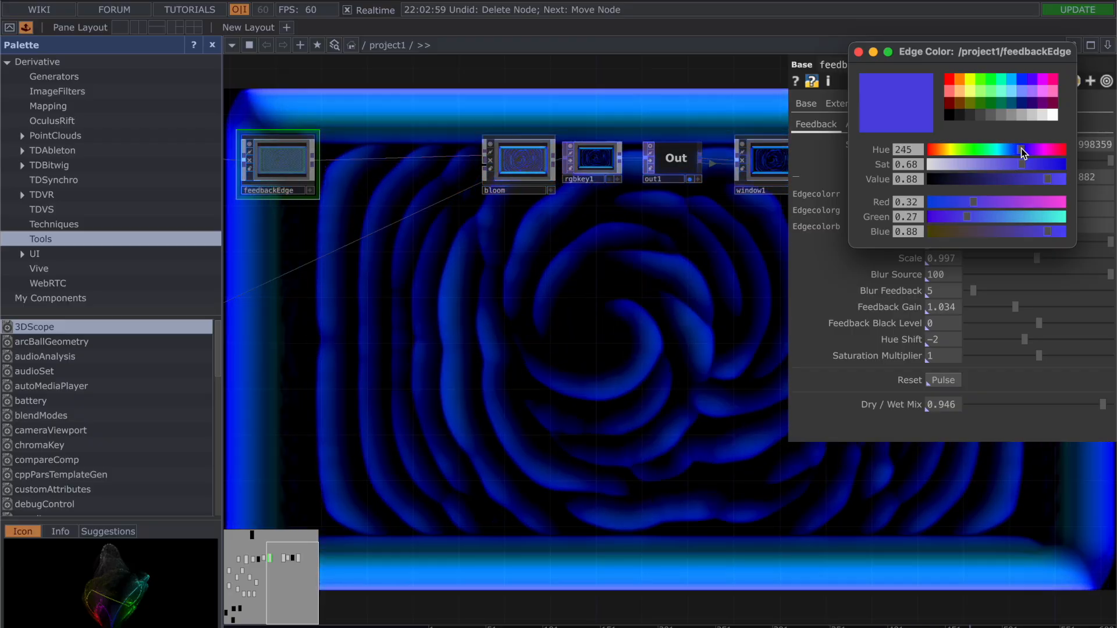
drag(1021, 148, 1017, 150)
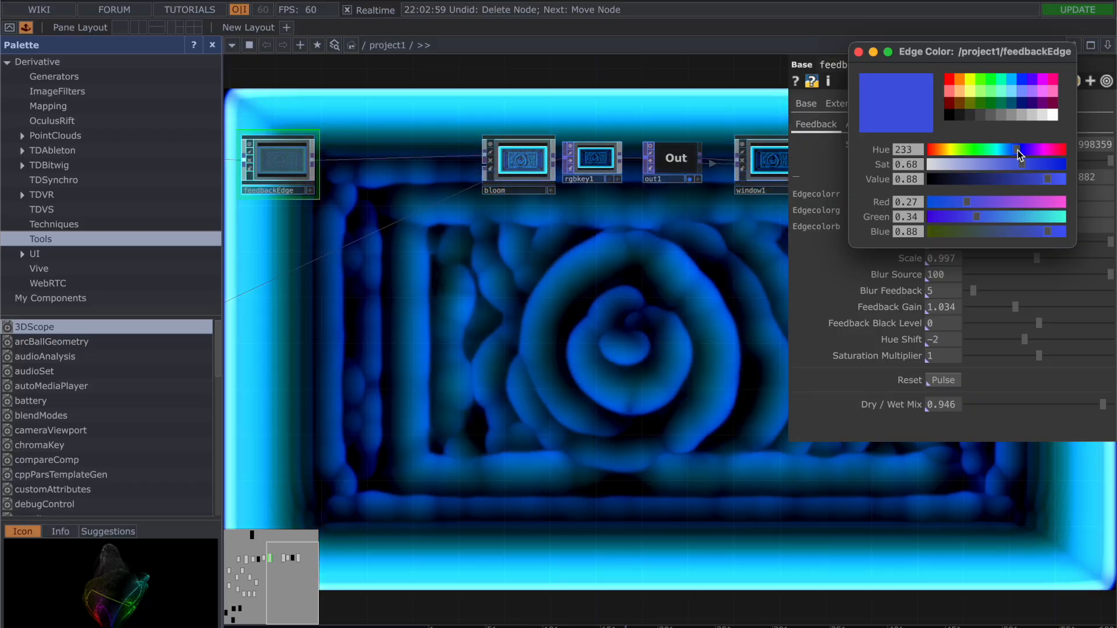
click(687, 356)
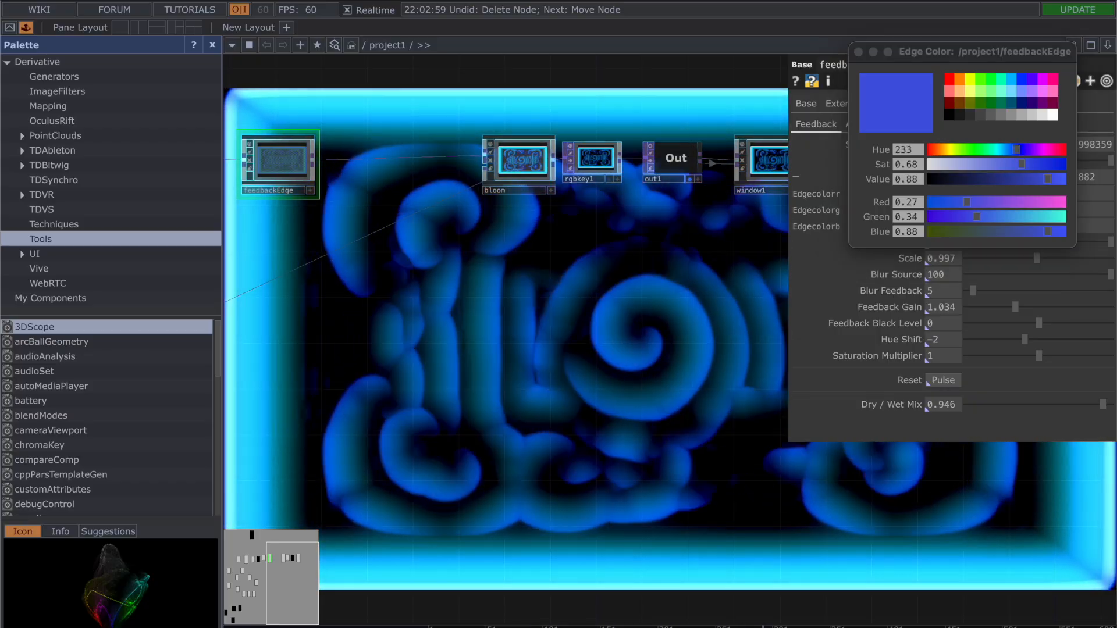
click(858, 52)
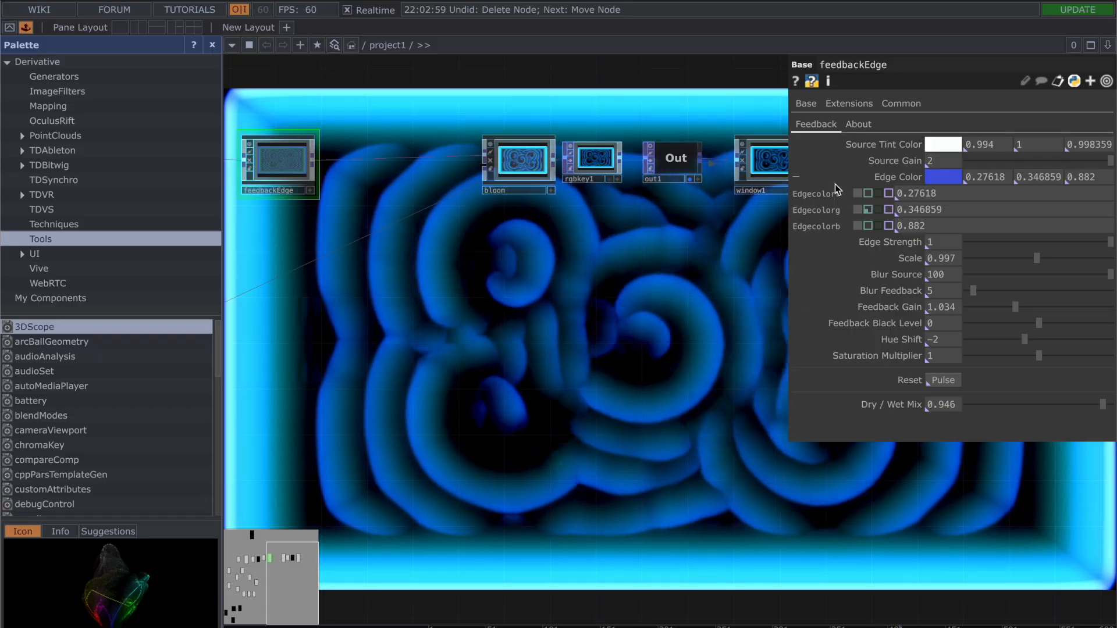
Step: Undo both Edge Color changes and the last Feedback Gain change on feedbackEdge, then hide its parameters
key(p)
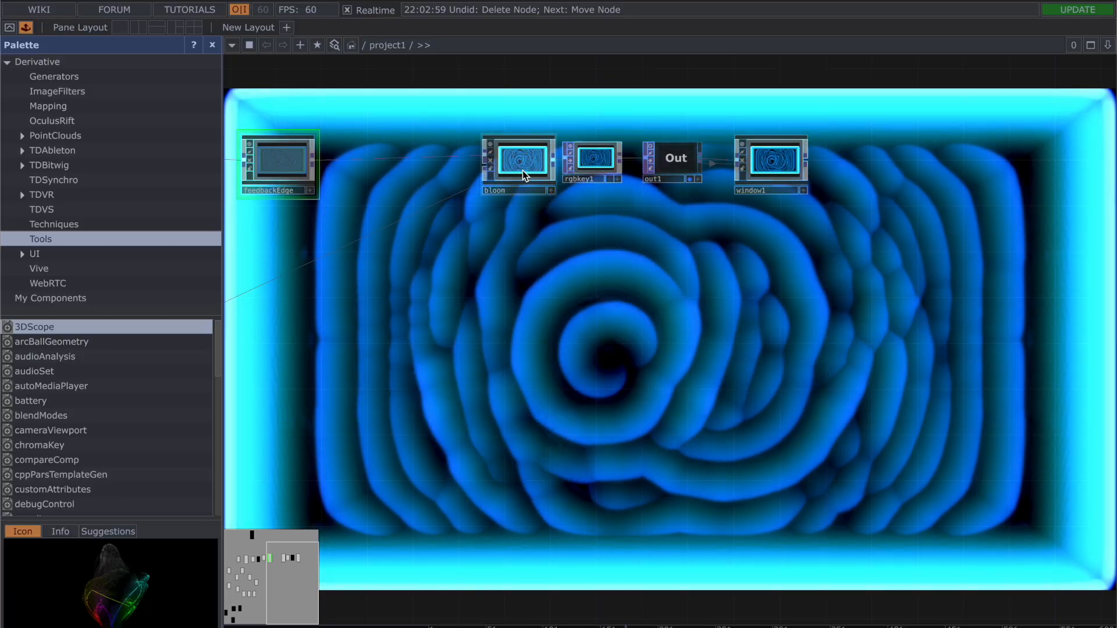
drag(592, 270, 686, 268)
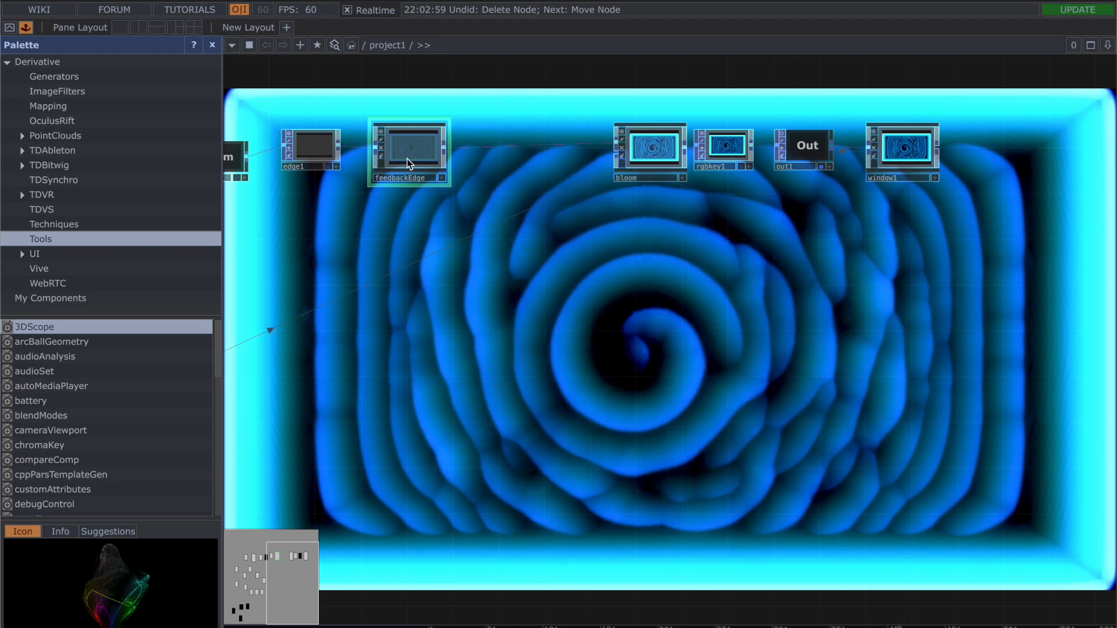
key(p)
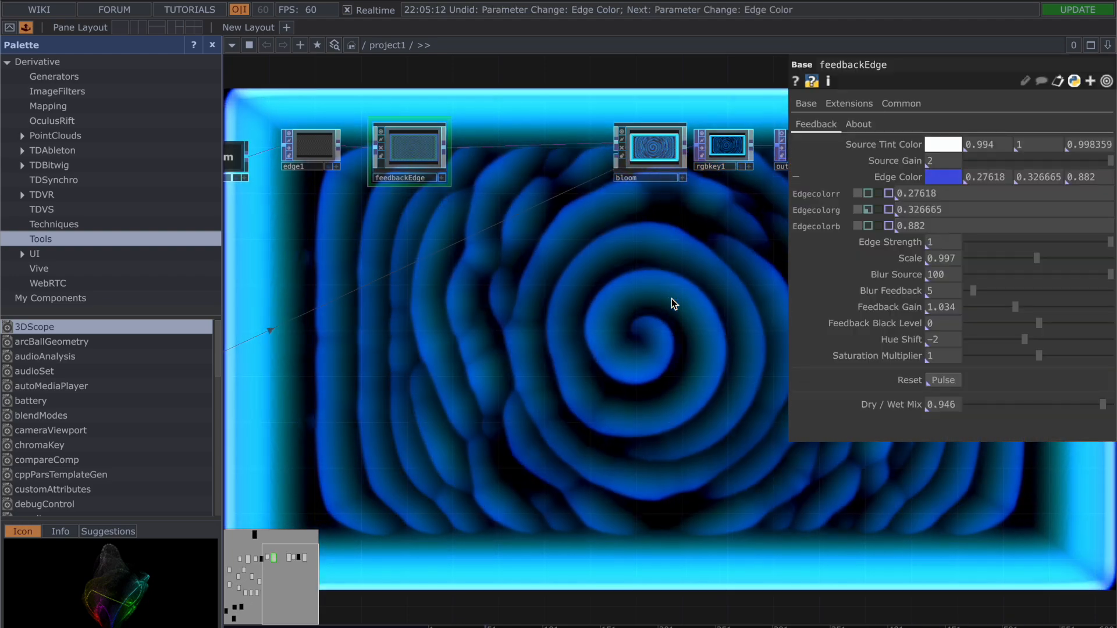
key(ctrl+z)
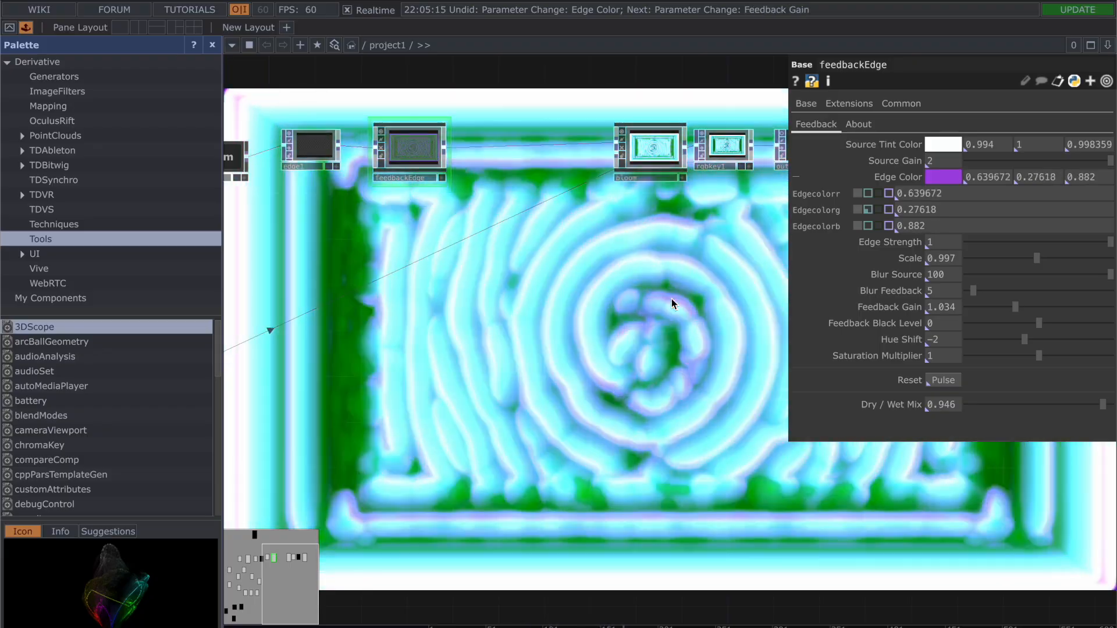
key(ctrl+z)
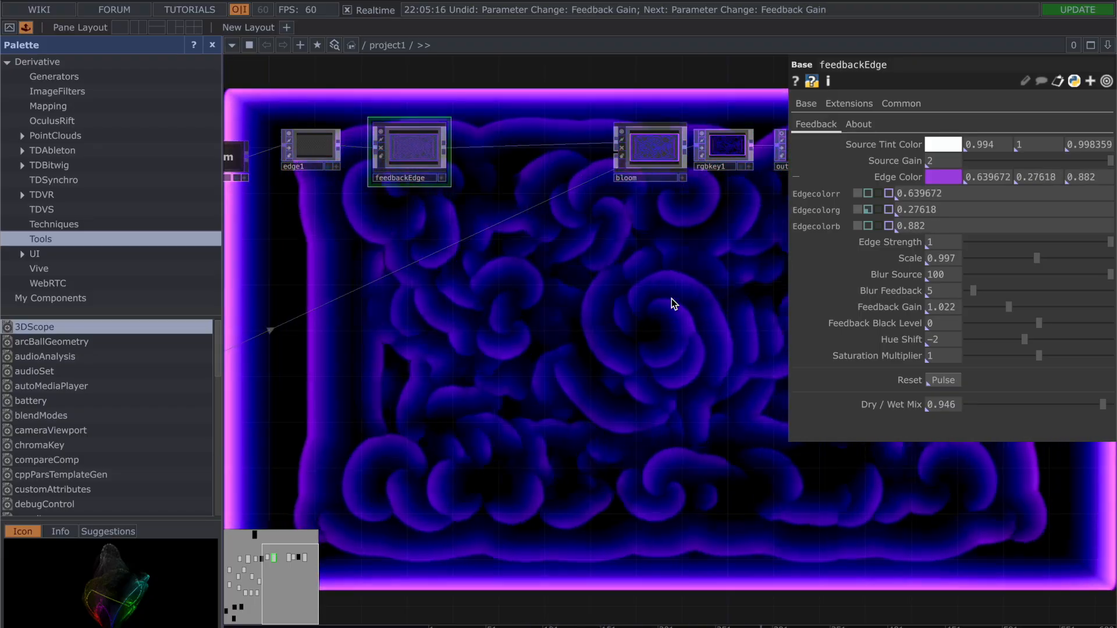
key(p)
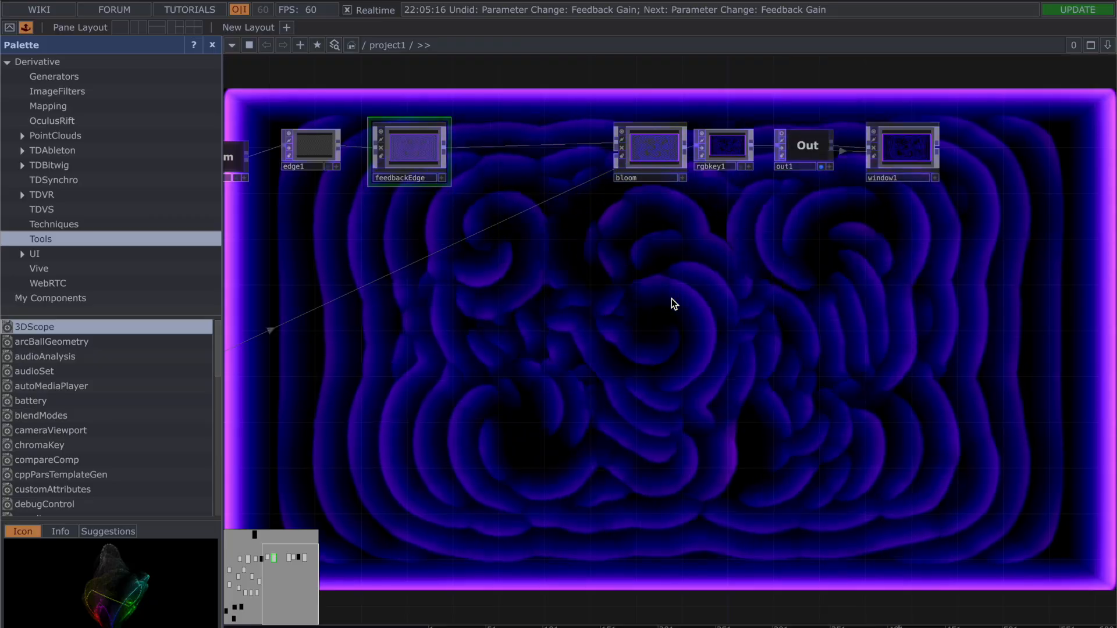
Step: Turn off the background display of the out1 operator
scroll(555, 333, down, 5)
drag(687, 367, 763, 359)
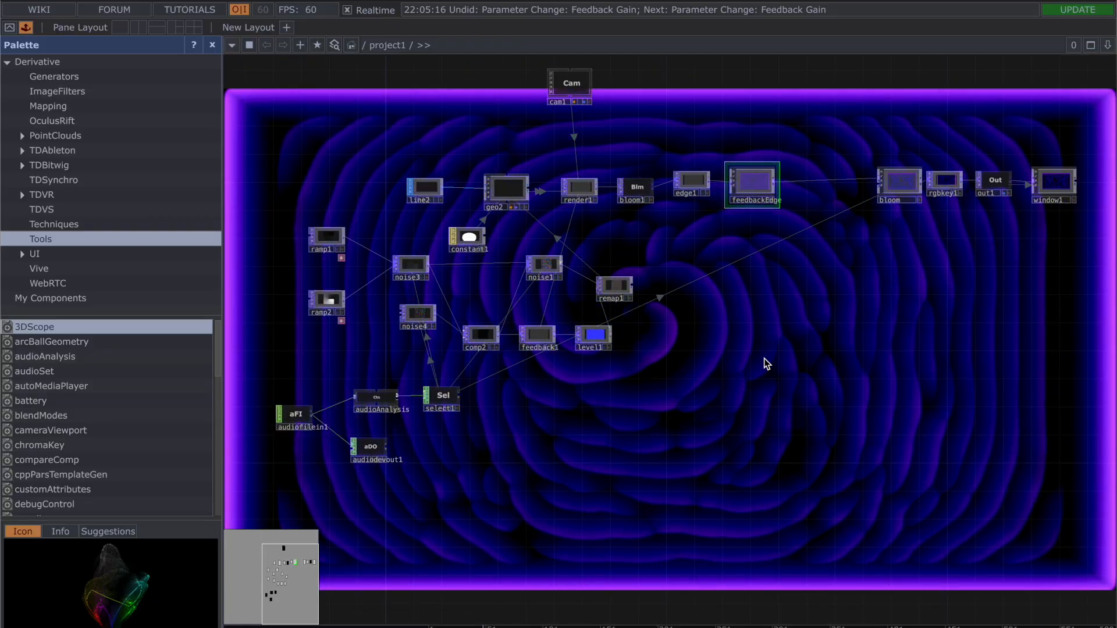
drag(1032, 267, 848, 265)
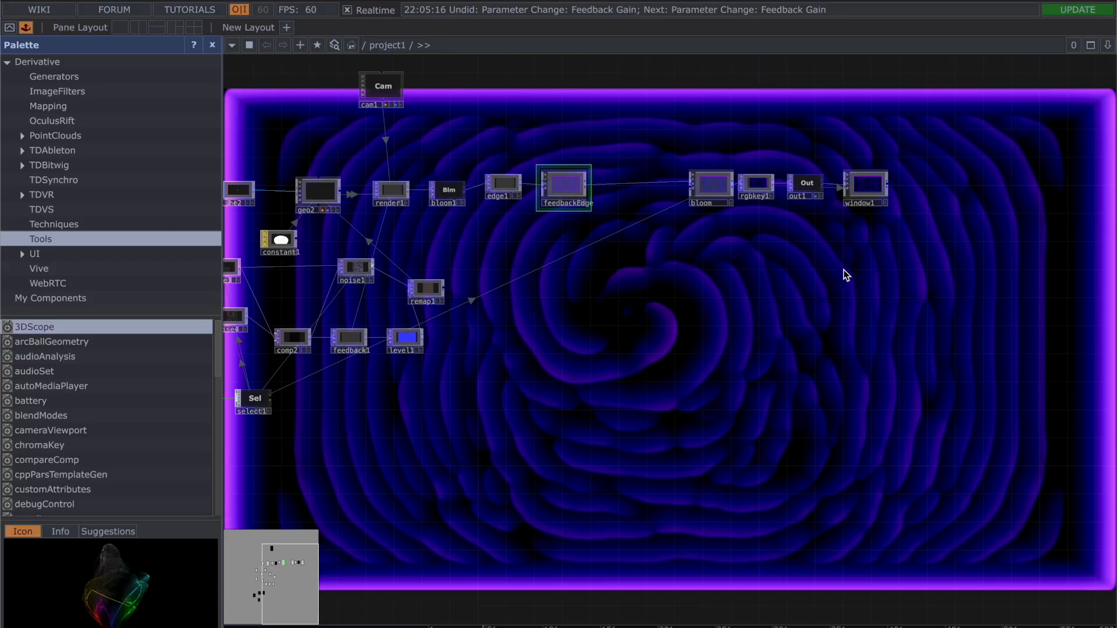
scroll(844, 270, up, 5)
click(854, 147)
click(704, 170)
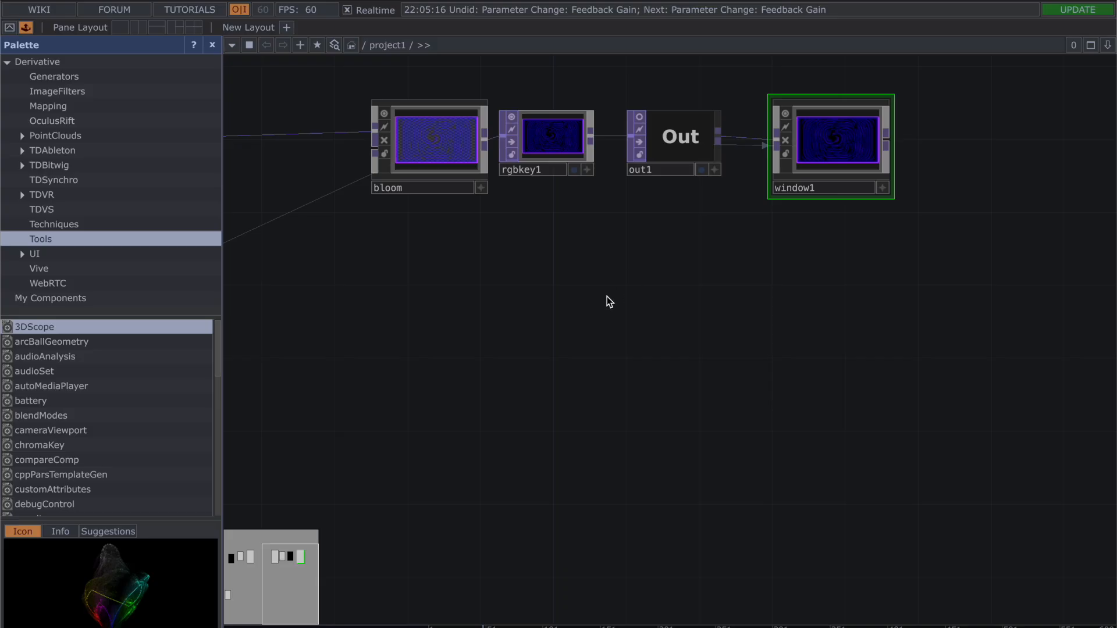
Step: Switch the background display of out1 on again and back off
click(701, 170)
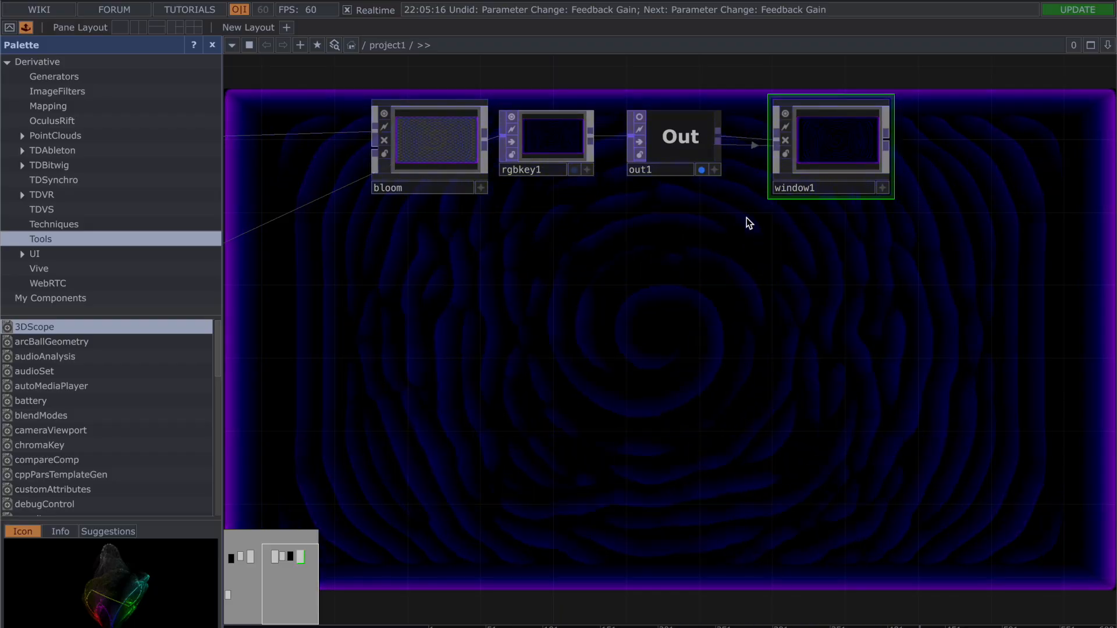
click(701, 170)
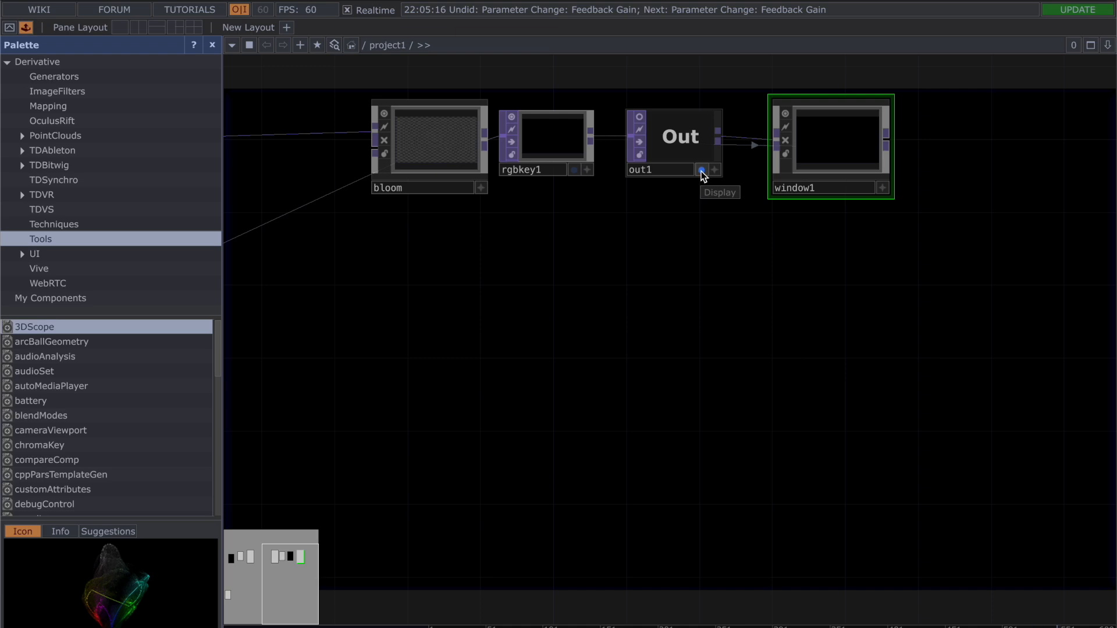
click(701, 170)
Step: Examine the operator network from the ramp, noise and audio operators through to the render and feedback chain
drag(425, 325, 953, 322)
drag(438, 237, 681, 228)
scroll(682, 228, down, 5)
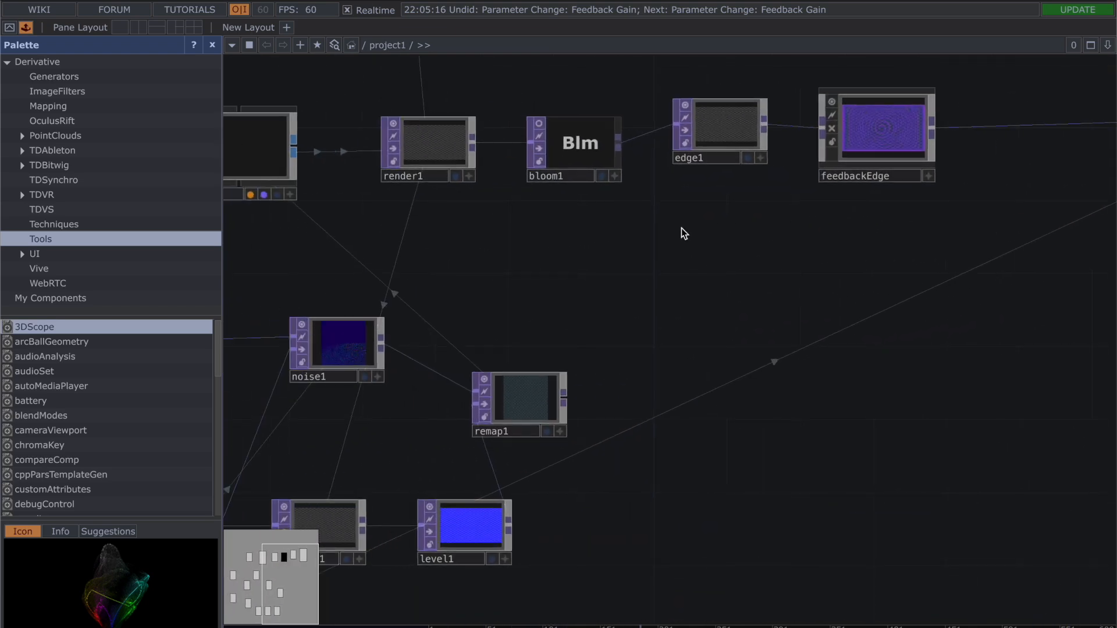
drag(373, 329, 655, 271)
scroll(655, 271, down, 3)
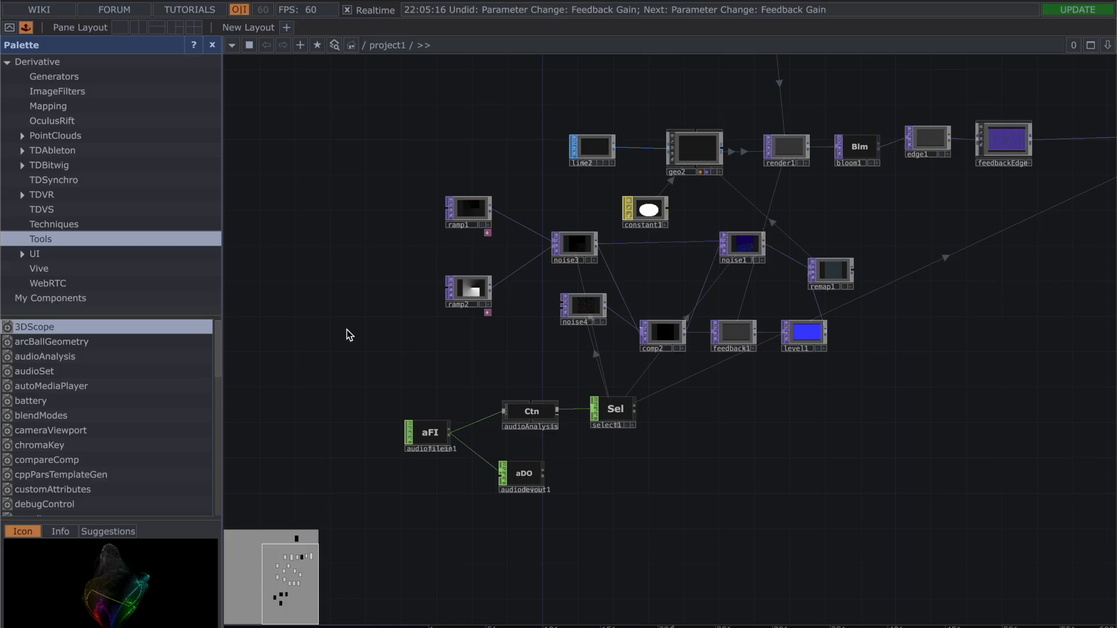
scroll(470, 336, up, 1)
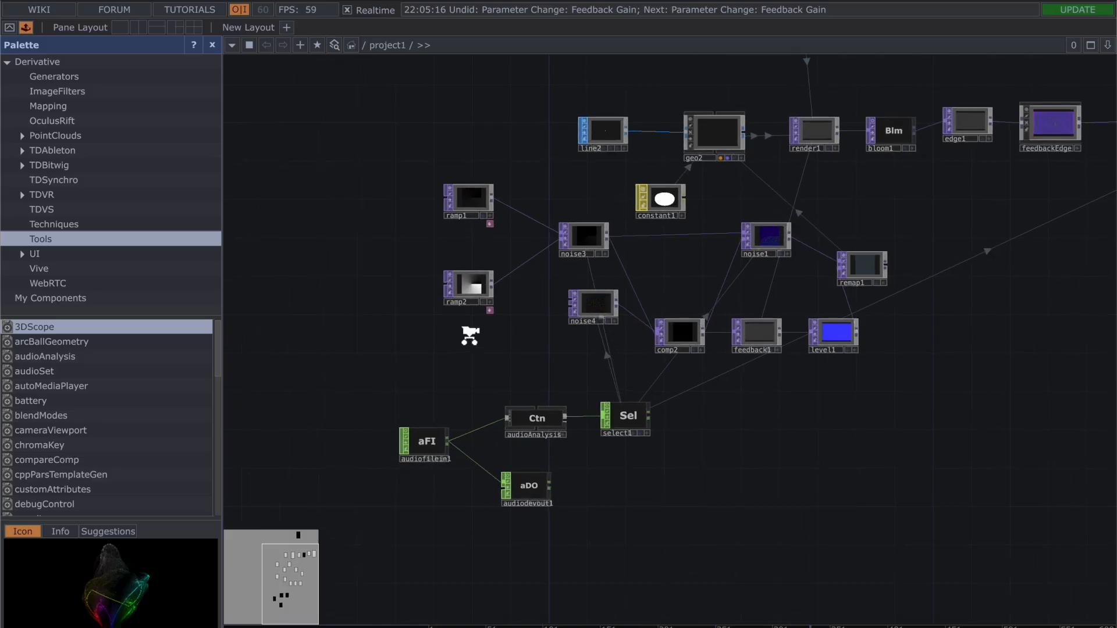
scroll(469, 337, up, 2)
drag(561, 365, 446, 348)
scroll(852, 434, down, 3)
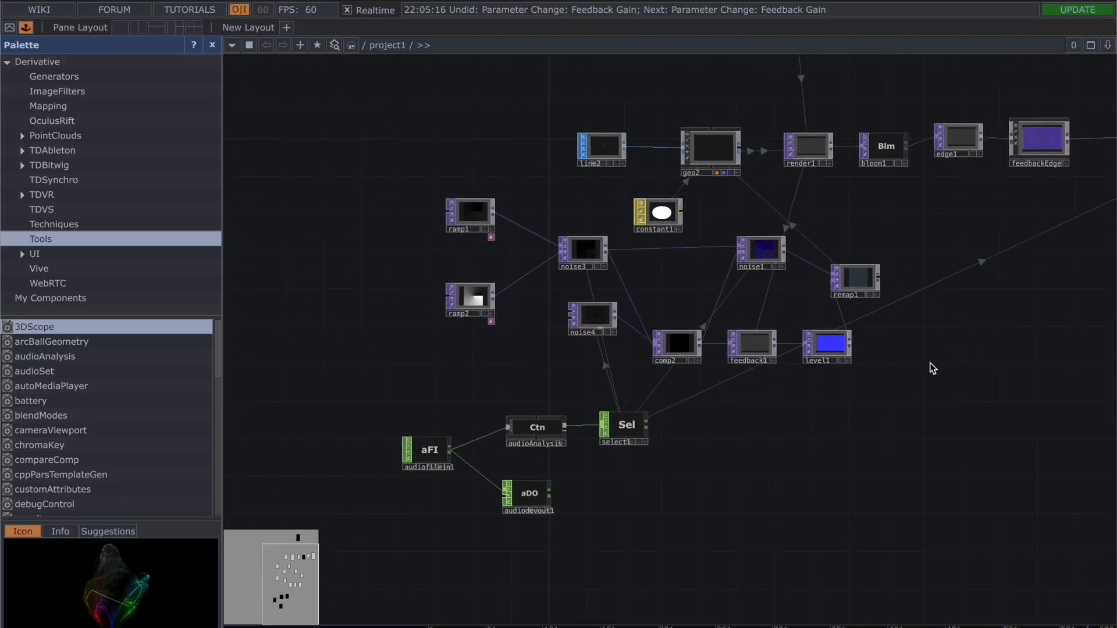
scroll(934, 361, down, 2)
scroll(934, 362, down, 1)
drag(948, 439, 782, 333)
key(XF86AudioLowerVolume)
key(XF86AudioLowerVolume)
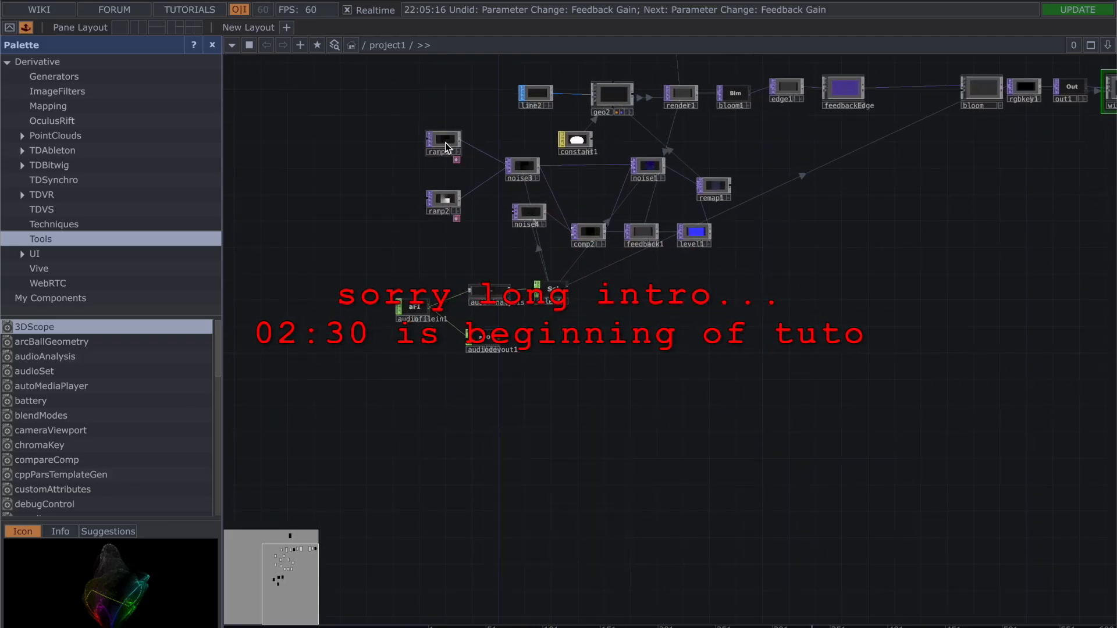
Step: Show the output of rgbkey1 as the network background
scroll(698, 299, up, 1)
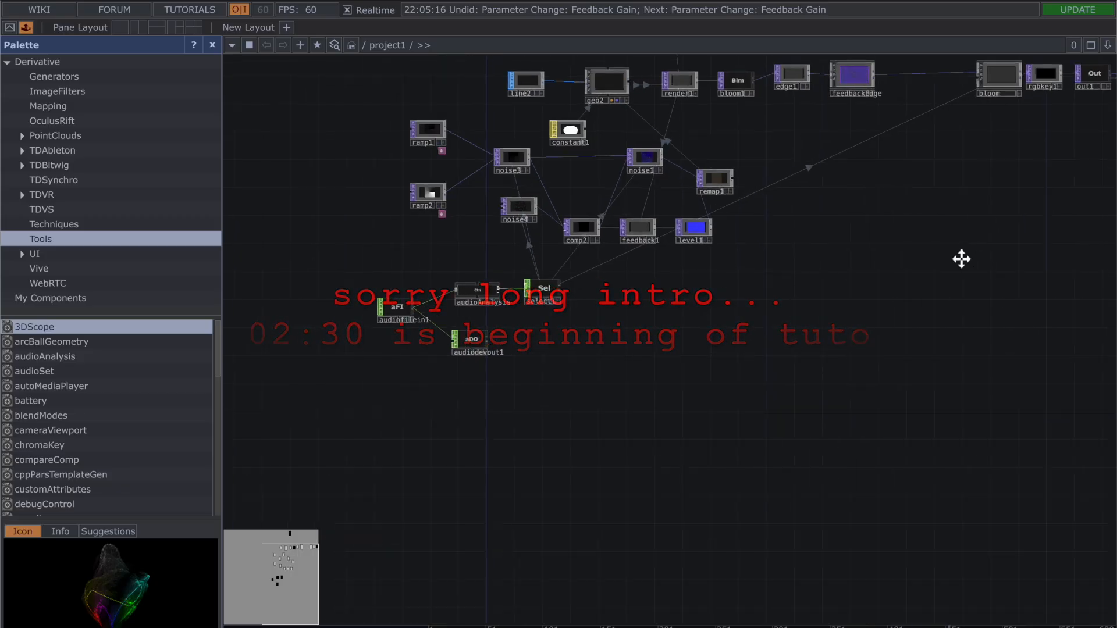
drag(979, 256, 456, 260)
scroll(551, 126, up, 4)
drag(563, 94, 566, 212)
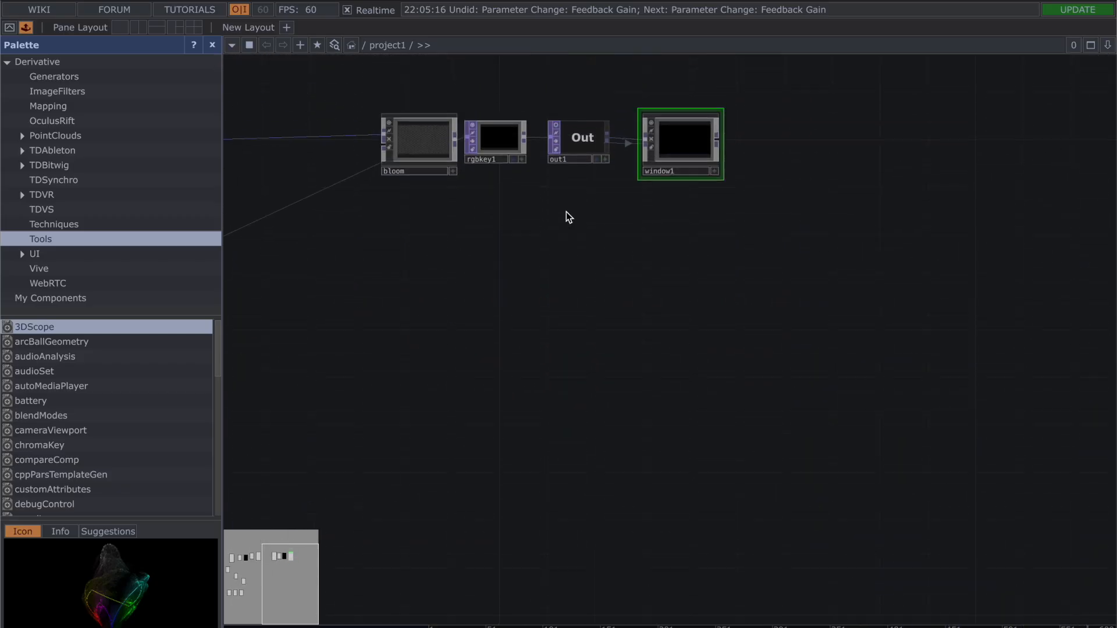
click(514, 174)
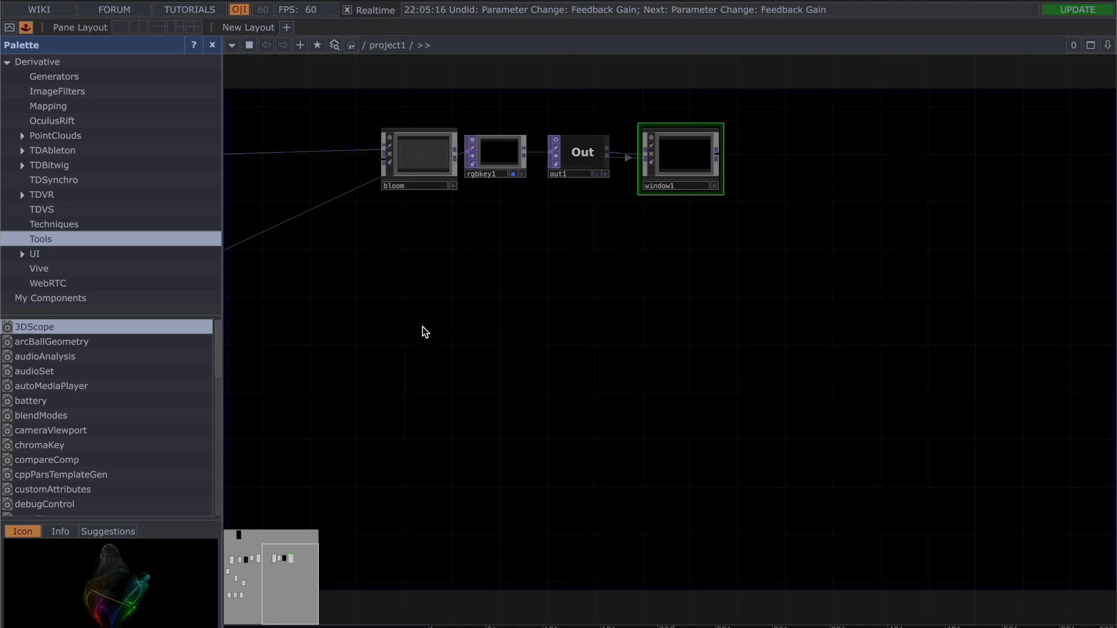
Step: Survey the whole network and turn off the background display of out1
scroll(422, 326, down, 4)
drag(375, 368, 716, 327)
scroll(533, 369, down, 3)
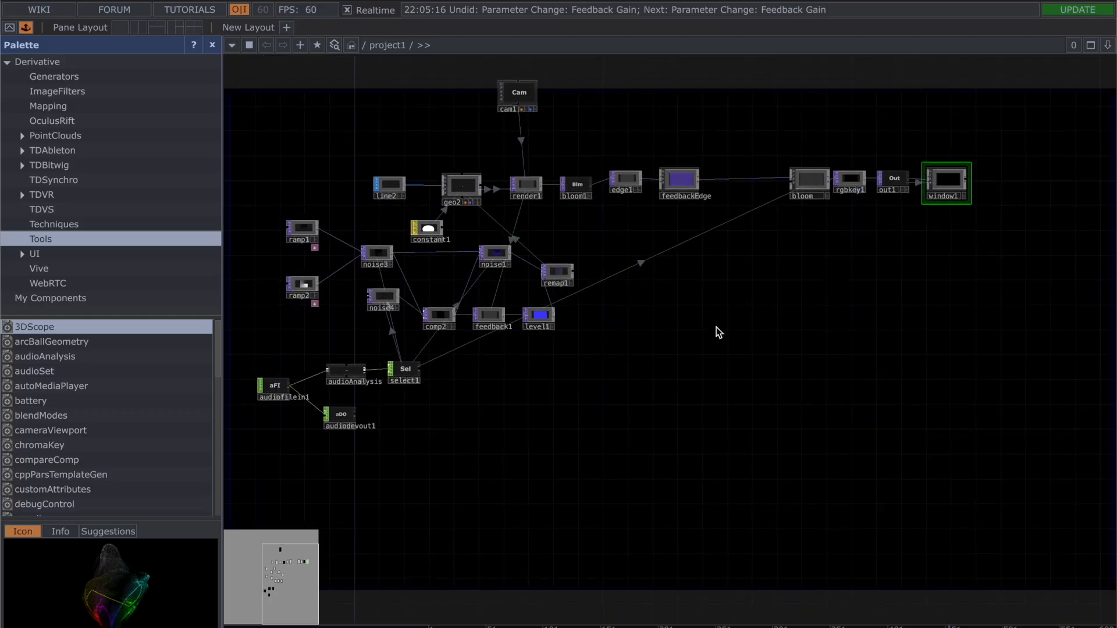
scroll(717, 327, down, 2)
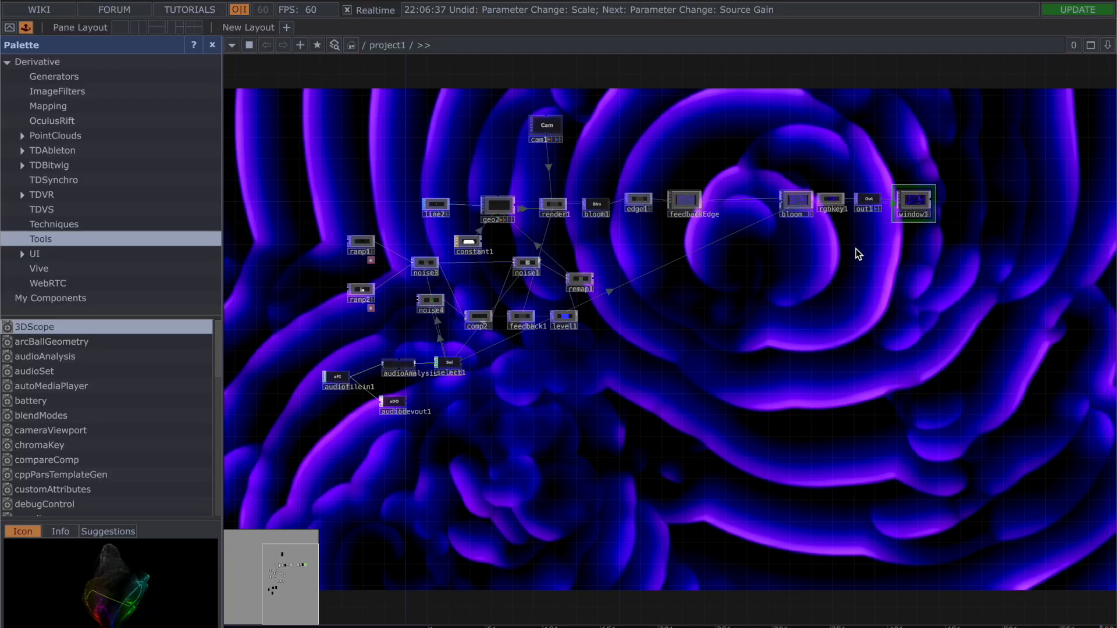
scroll(856, 249, up, 3)
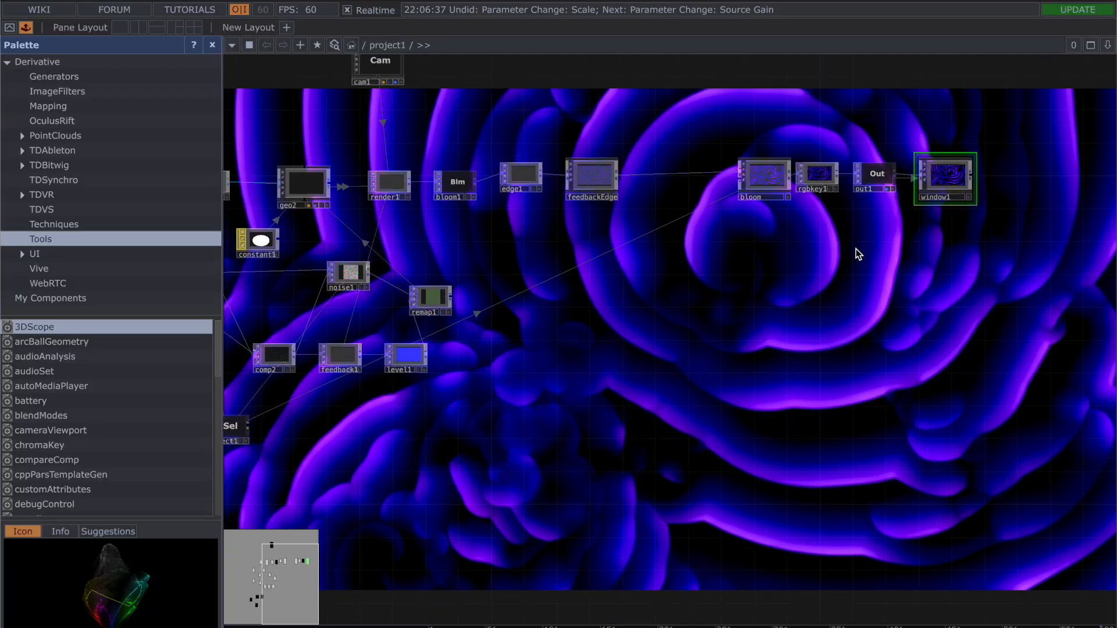
click(887, 190)
Step: Open the parameters of ramp1 and review its ramp settings
drag(547, 386, 872, 342)
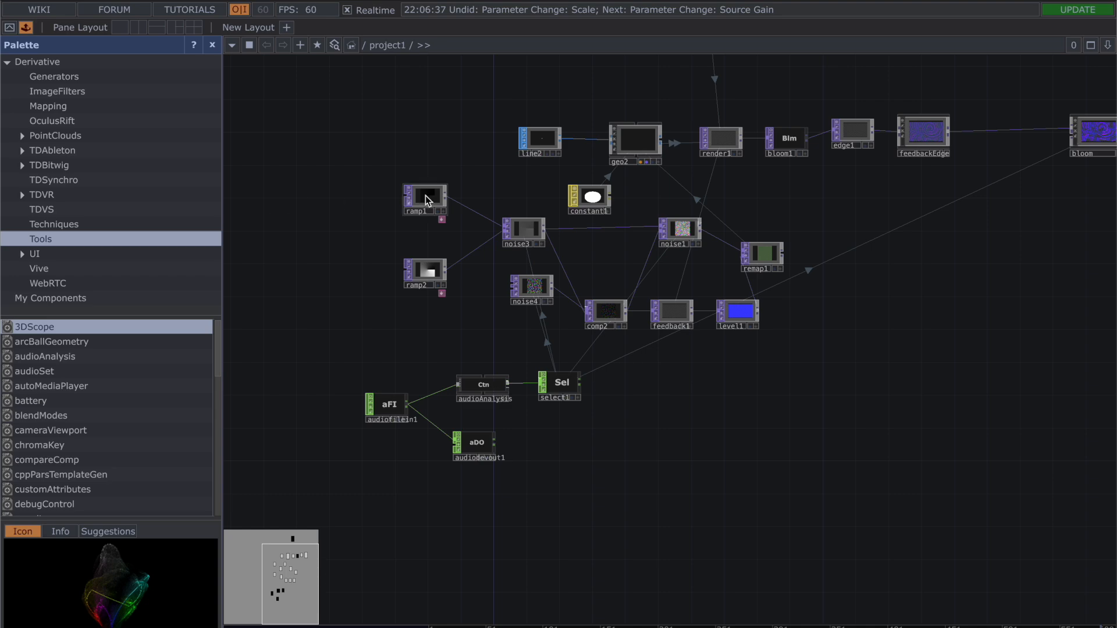
scroll(416, 197, up, 5)
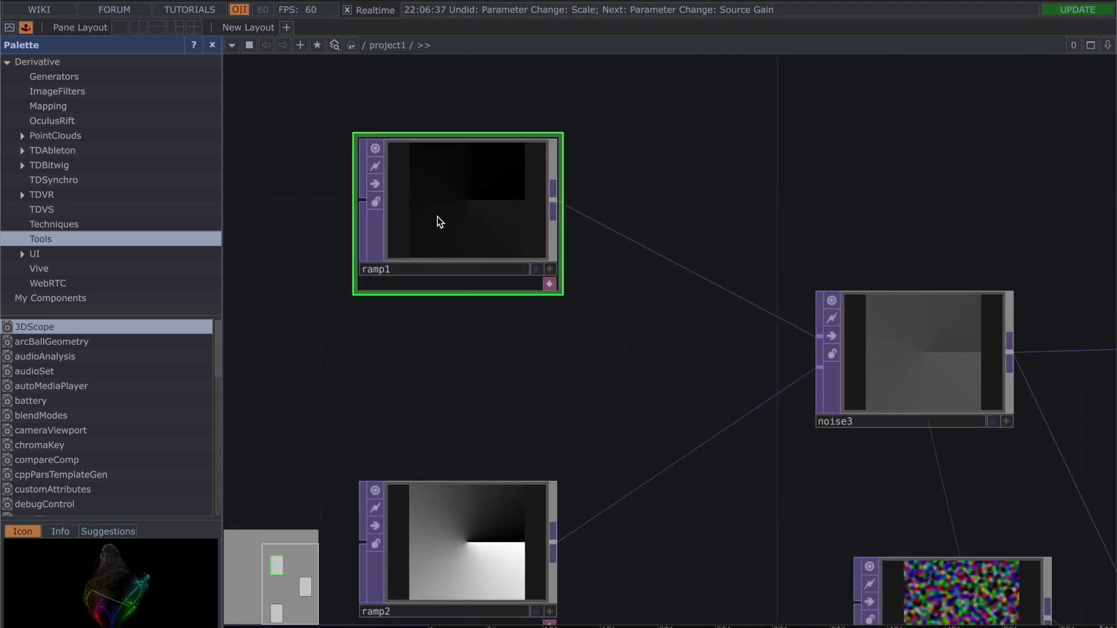
key(p)
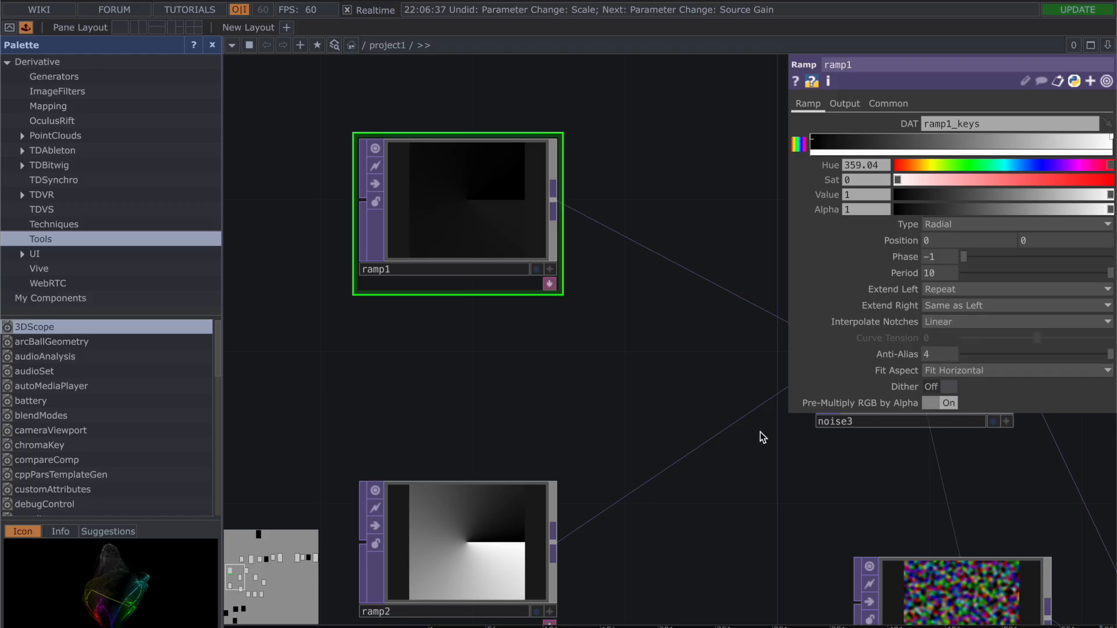
Step: Review the ramp settings of ramp2 and look at the noise3 operator that both ramps feed
drag(646, 394, 647, 293)
click(461, 490)
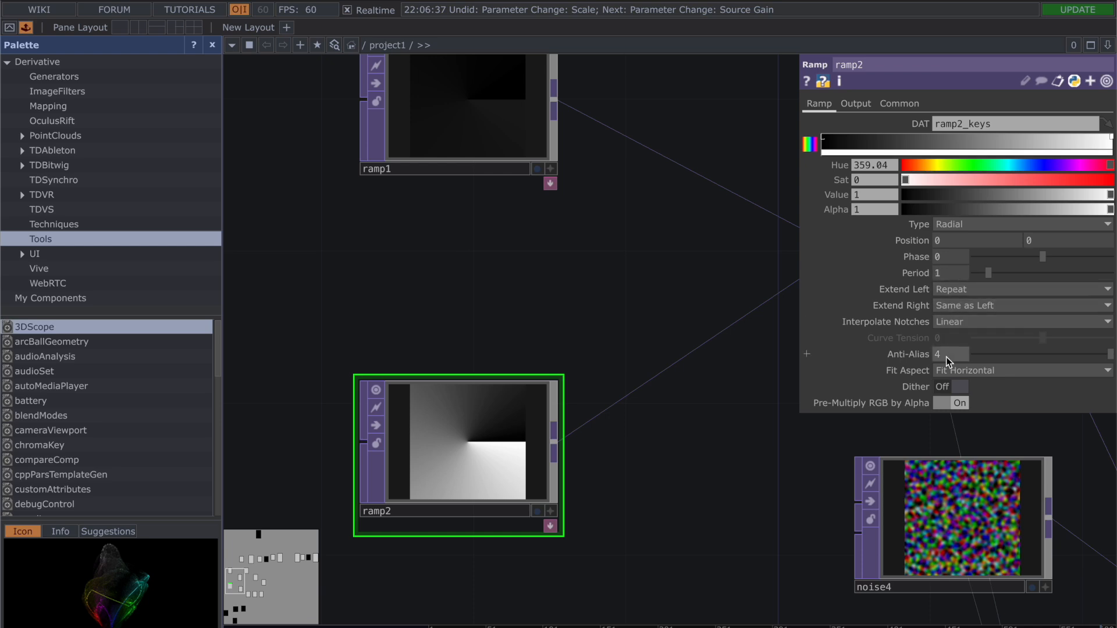
drag(790, 477, 532, 364)
drag(574, 266, 512, 430)
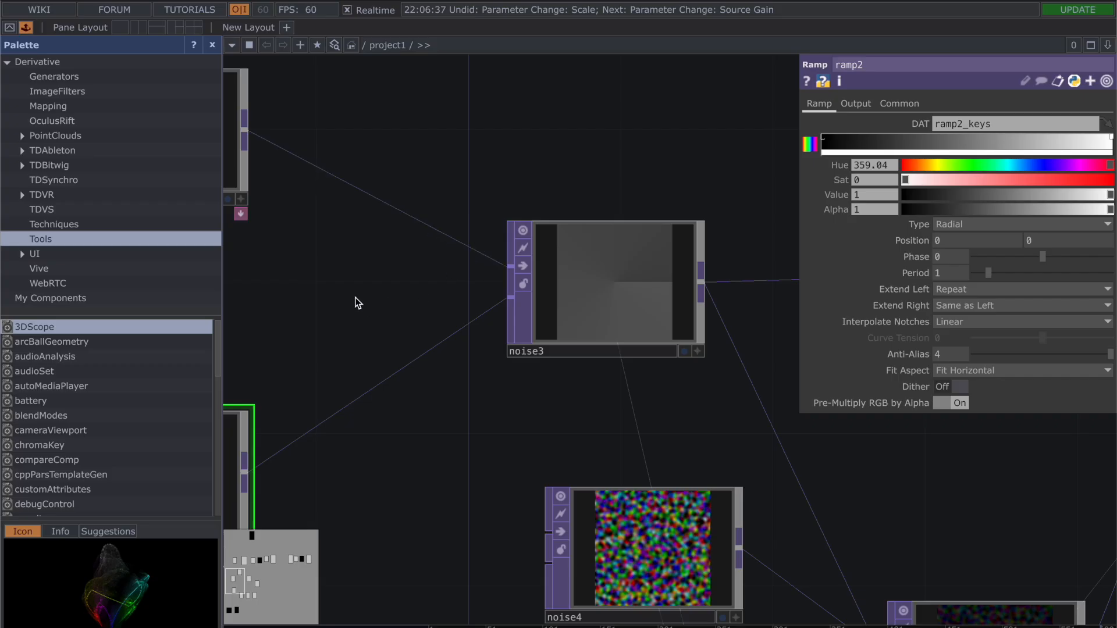
Step: Review the noise parameters of noise3, including the select1 expressions driving Harmonic Gain and Offset
click(611, 282)
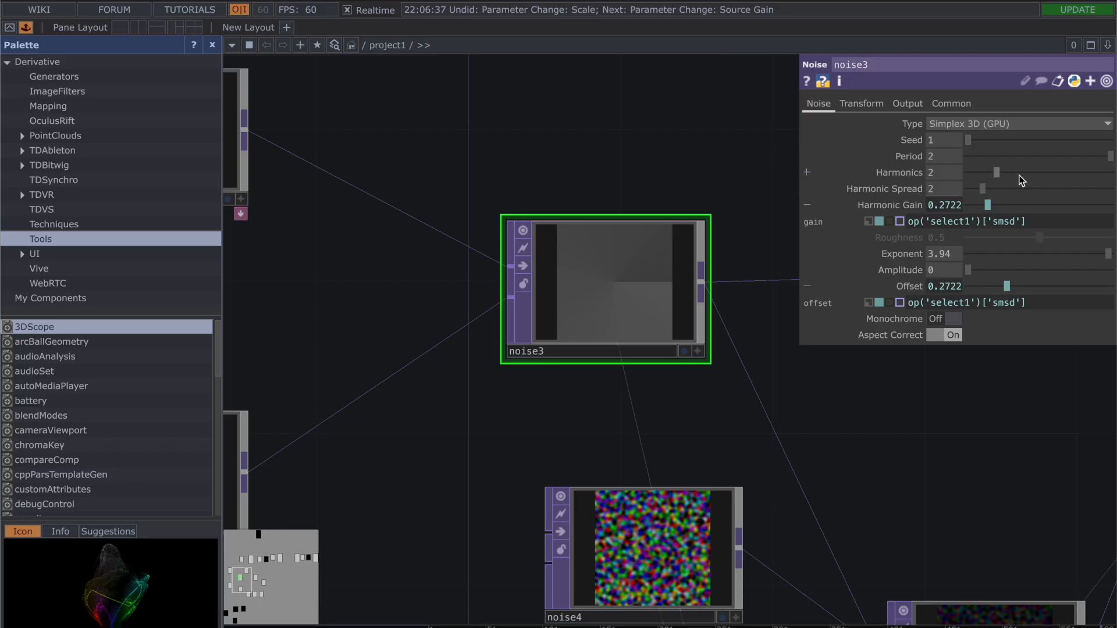
mouse_move(1036, 222)
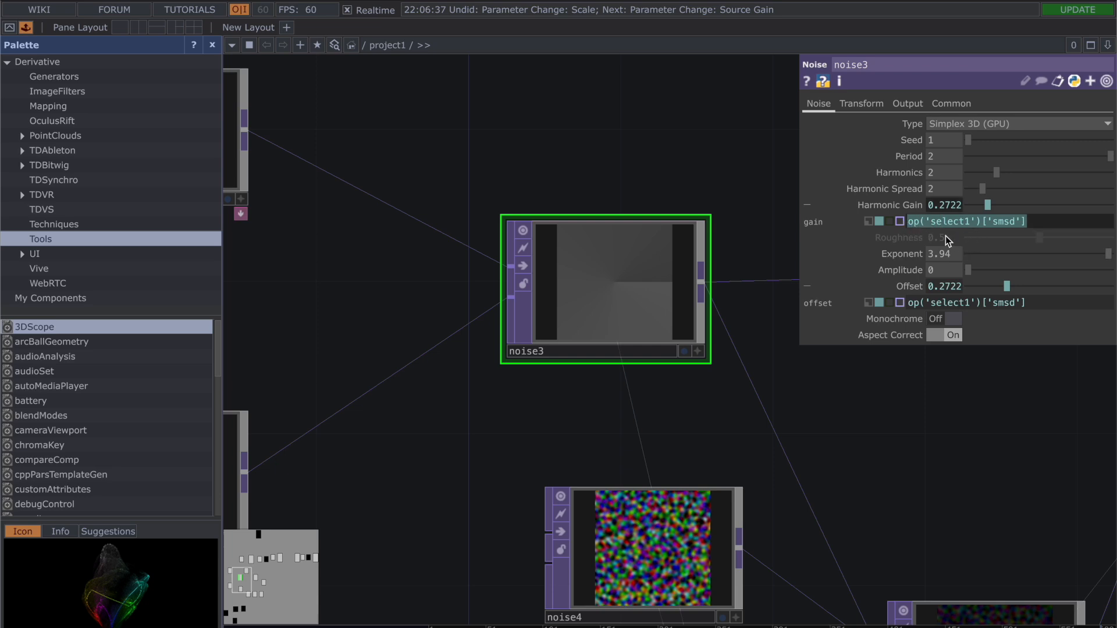
click(769, 181)
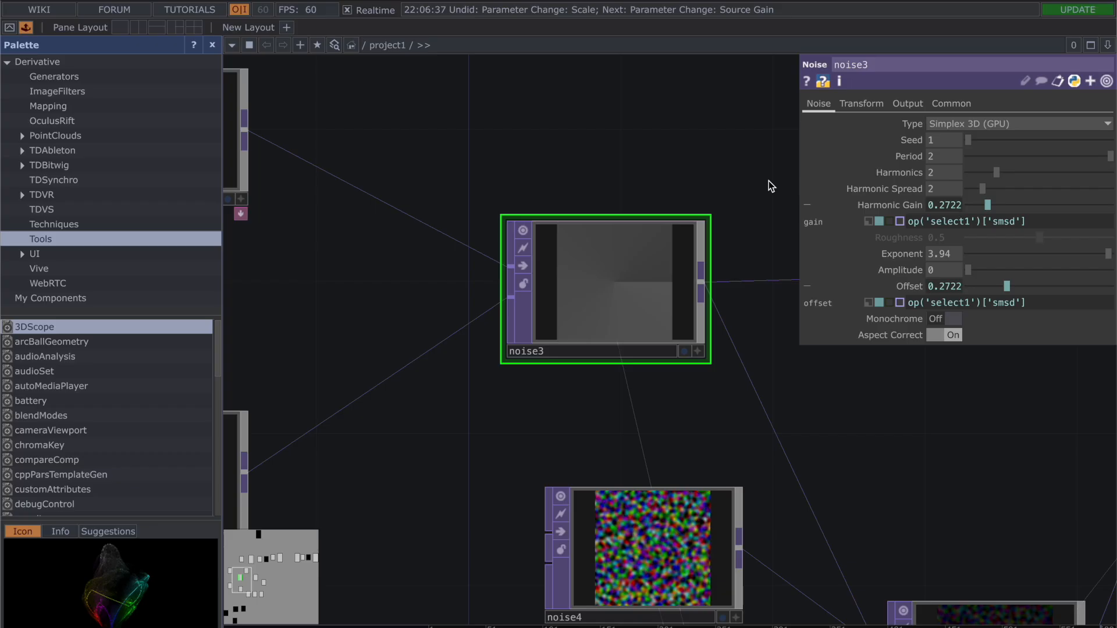
key(p)
Step: Reposition noise4 in the network so it sits directly below noise3
drag(753, 198, 644, 170)
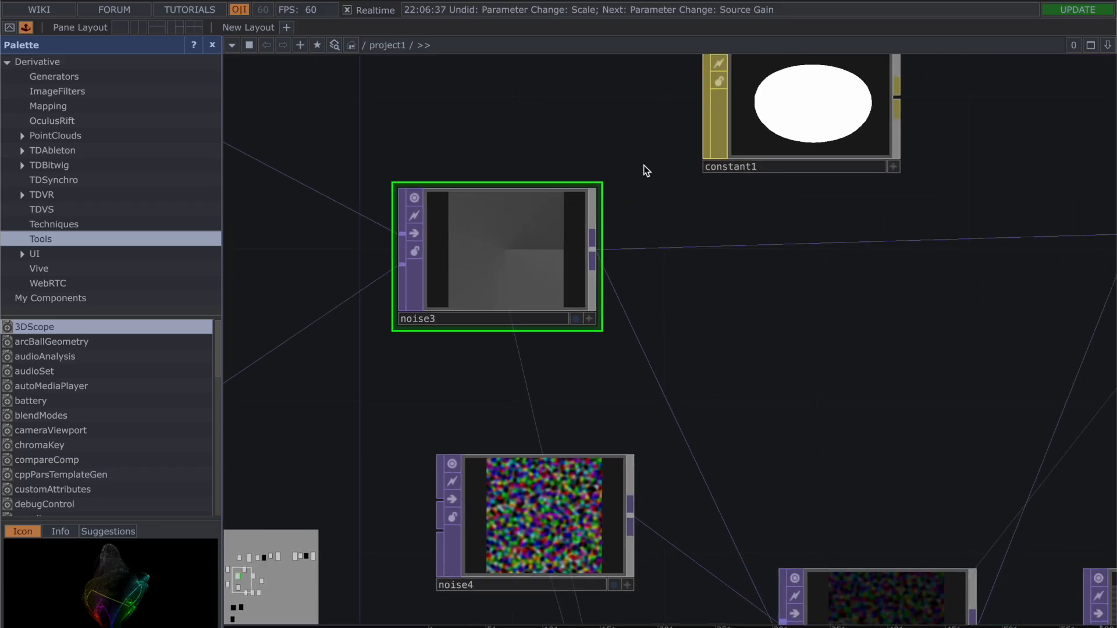
scroll(643, 166, down, 3)
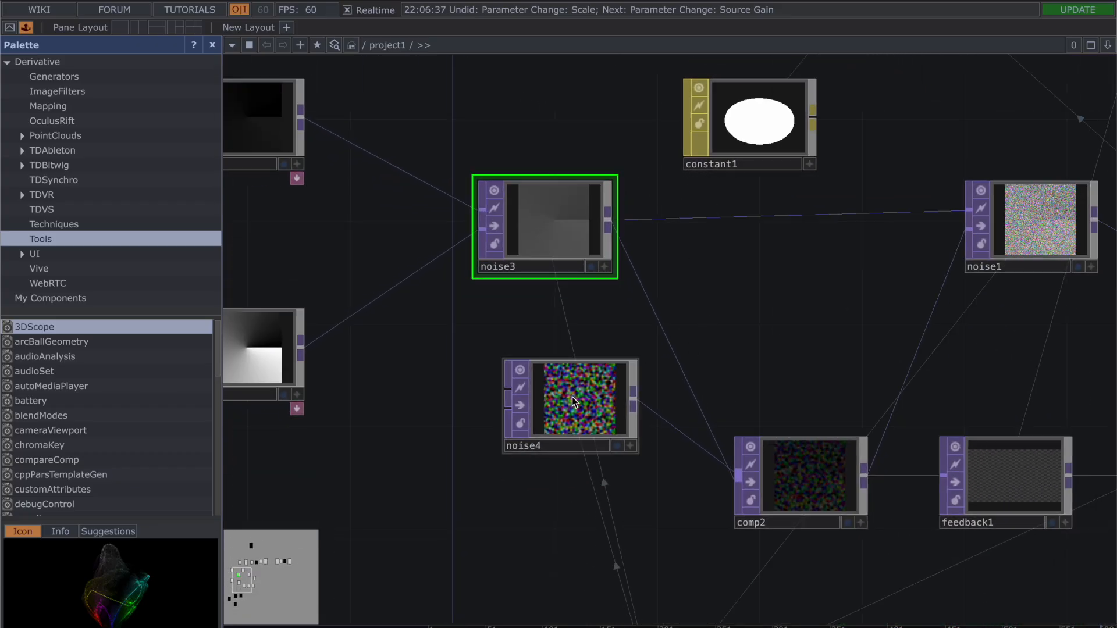
drag(571, 402, 469, 400)
drag(805, 332, 693, 330)
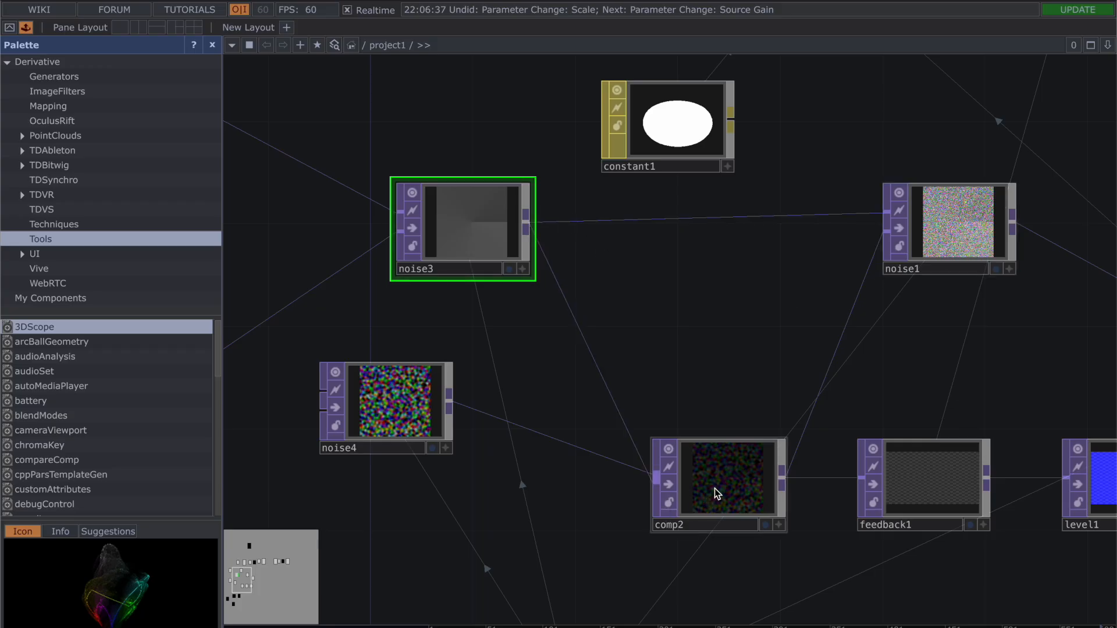
drag(403, 405, 483, 469)
drag(680, 379, 680, 334)
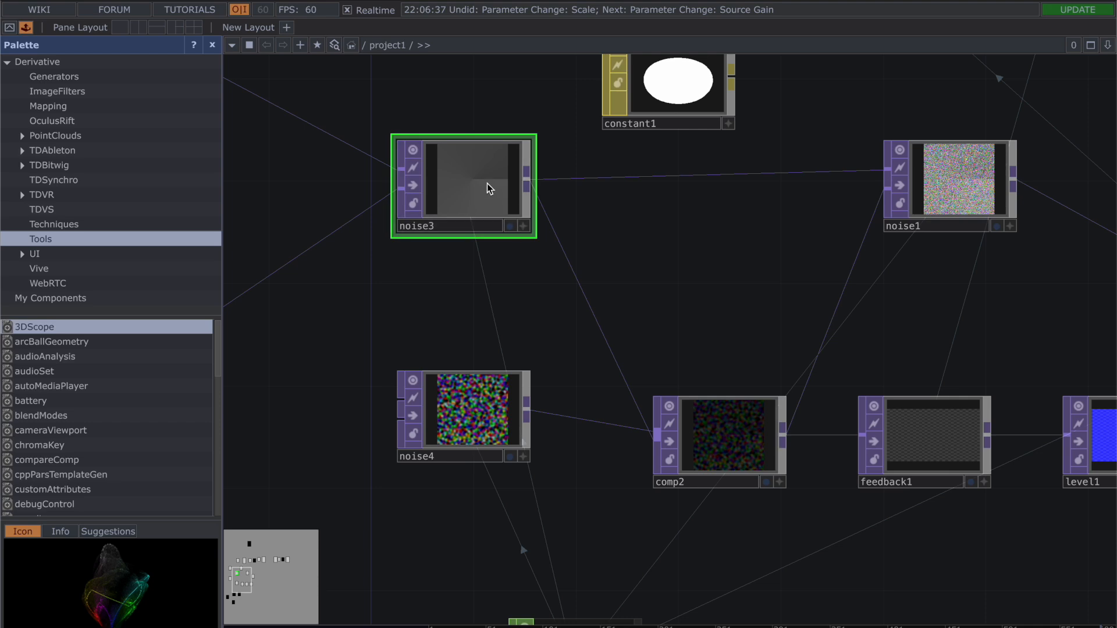
Step: Review the noise parameters of noise4, including the select1 expressions driving Period and Offset
click(440, 414)
key(p)
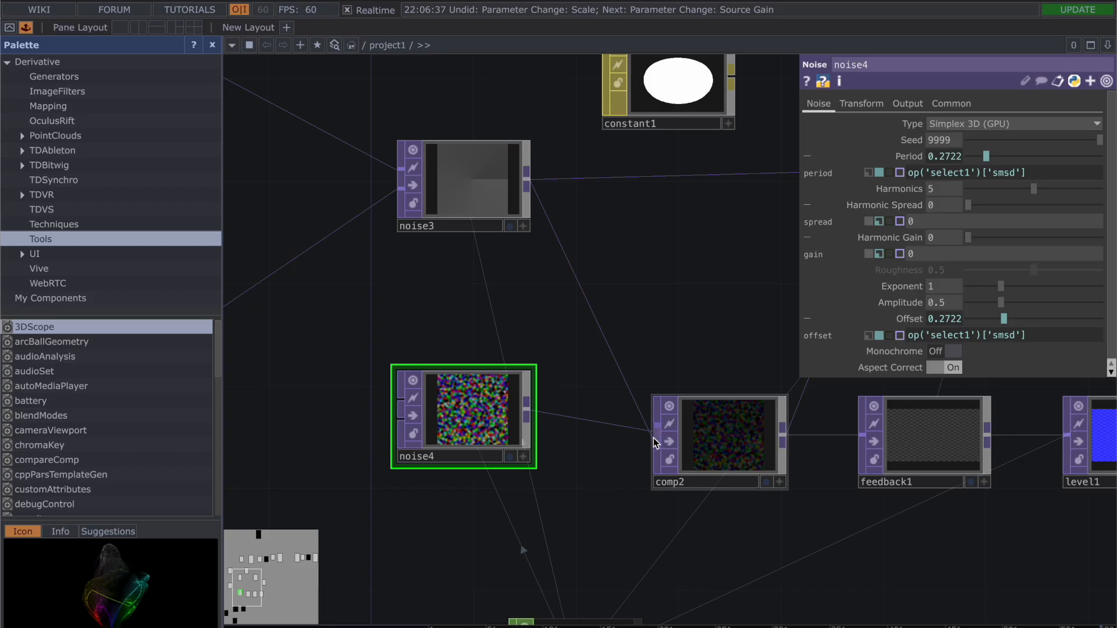
scroll(654, 438, up, 4)
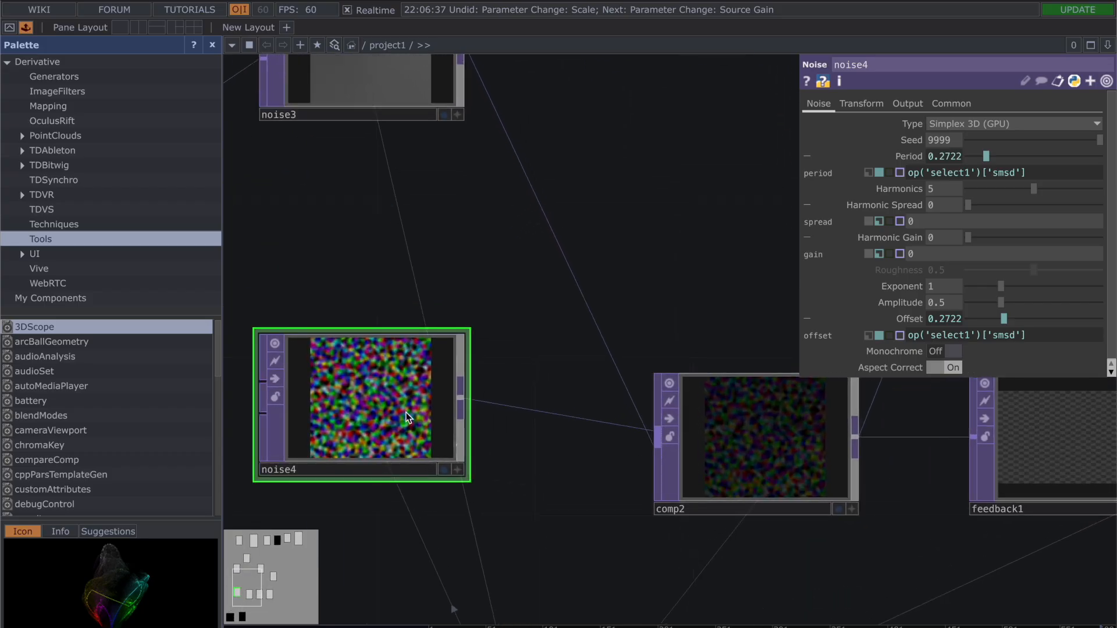
scroll(439, 195, down, 2)
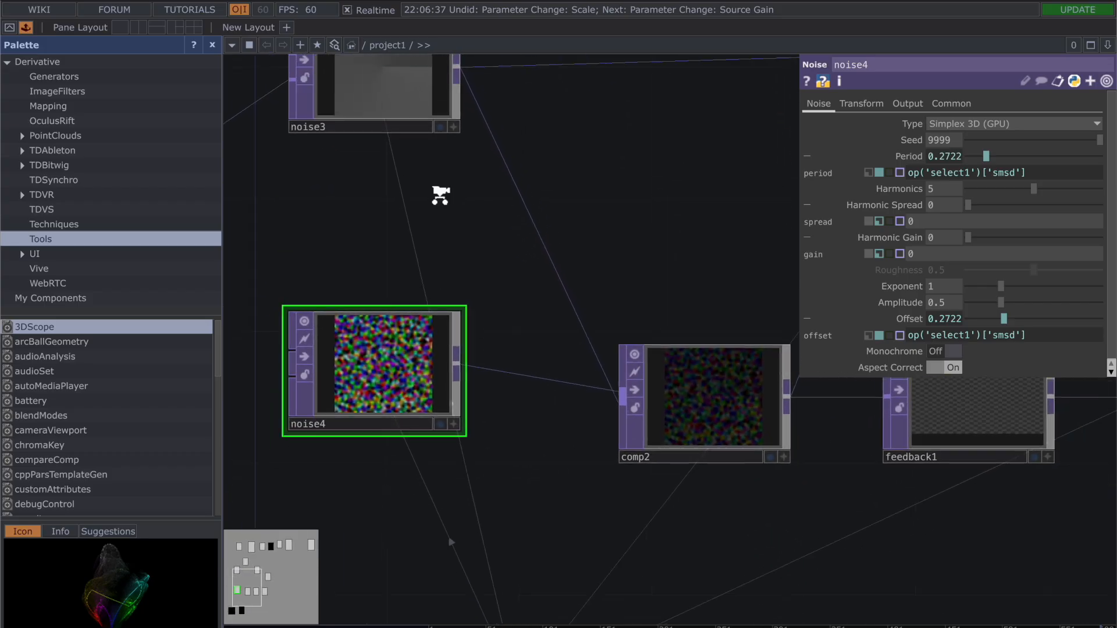
drag(384, 217, 383, 266)
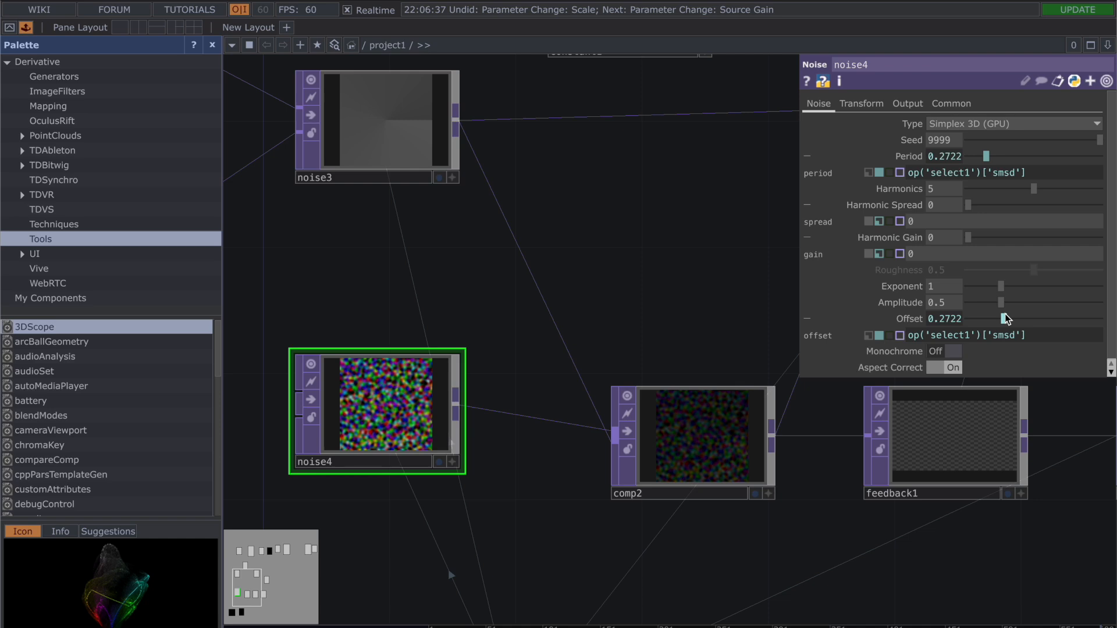
drag(664, 295, 525, 240)
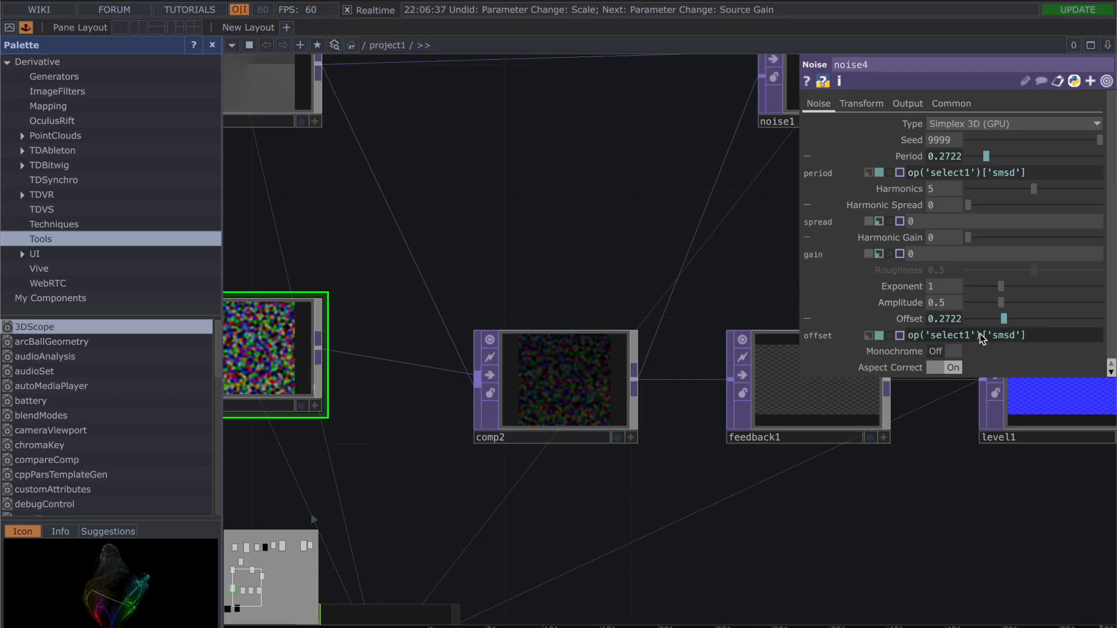
mouse_move(980, 336)
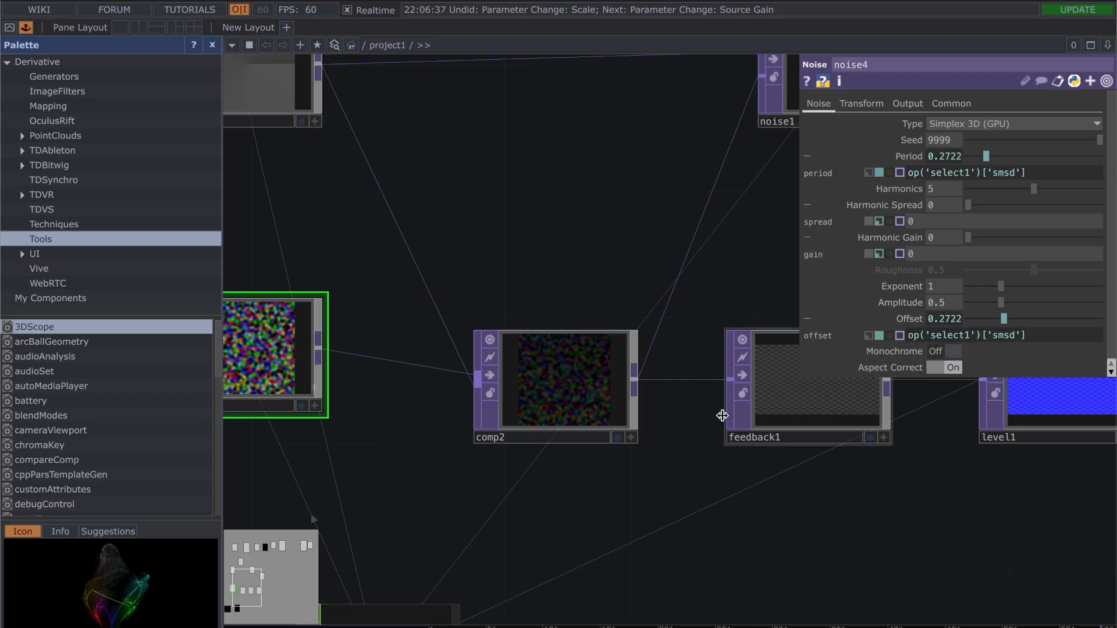
Step: Inspect the operation and inputs of comp2, and check the Target TOP of feedback1
click(546, 391)
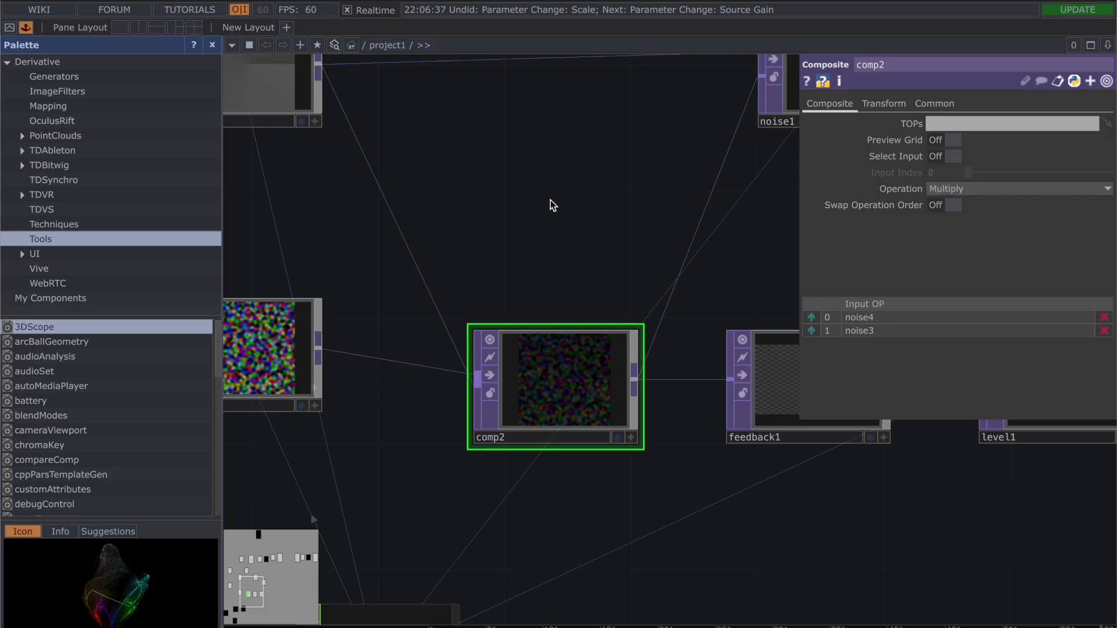
middle_drag(522, 242, 645, 343)
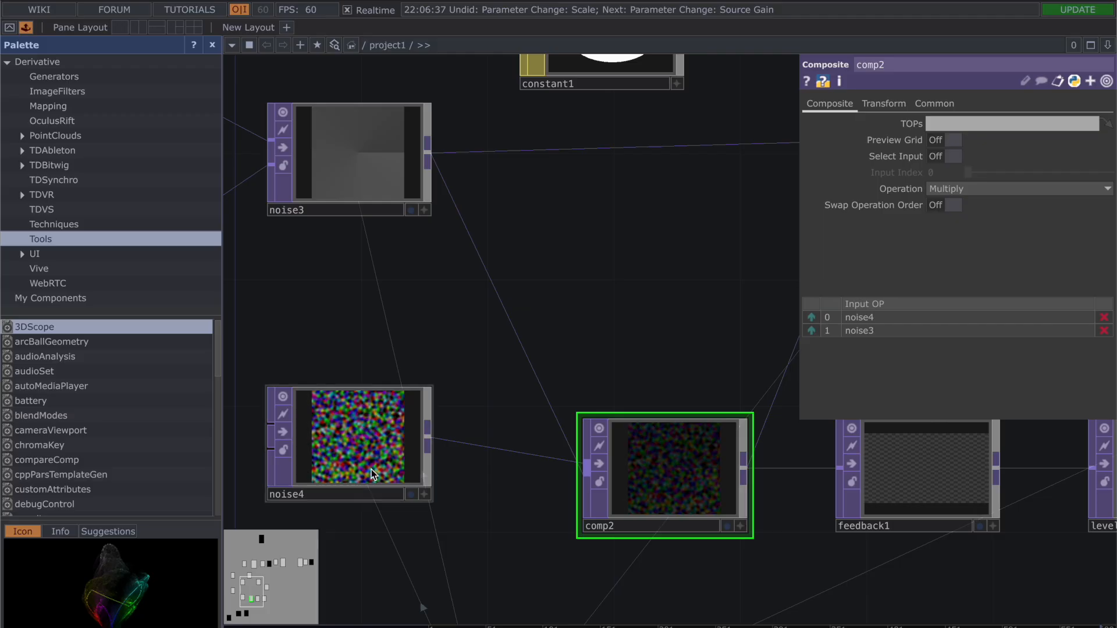
middle_drag(646, 264, 458, 222)
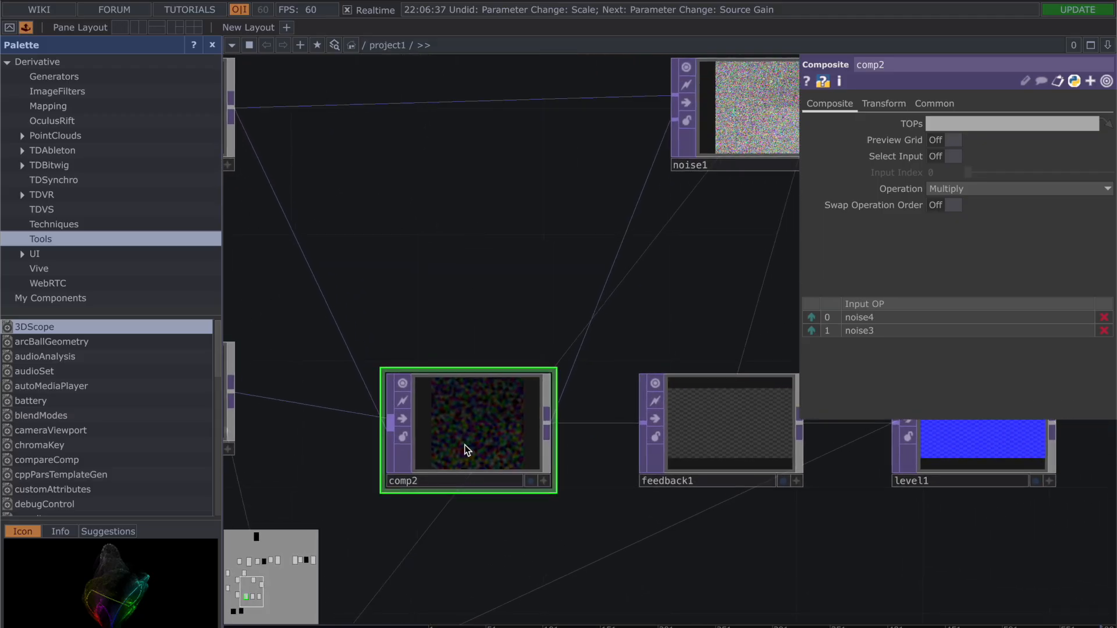
click(715, 439)
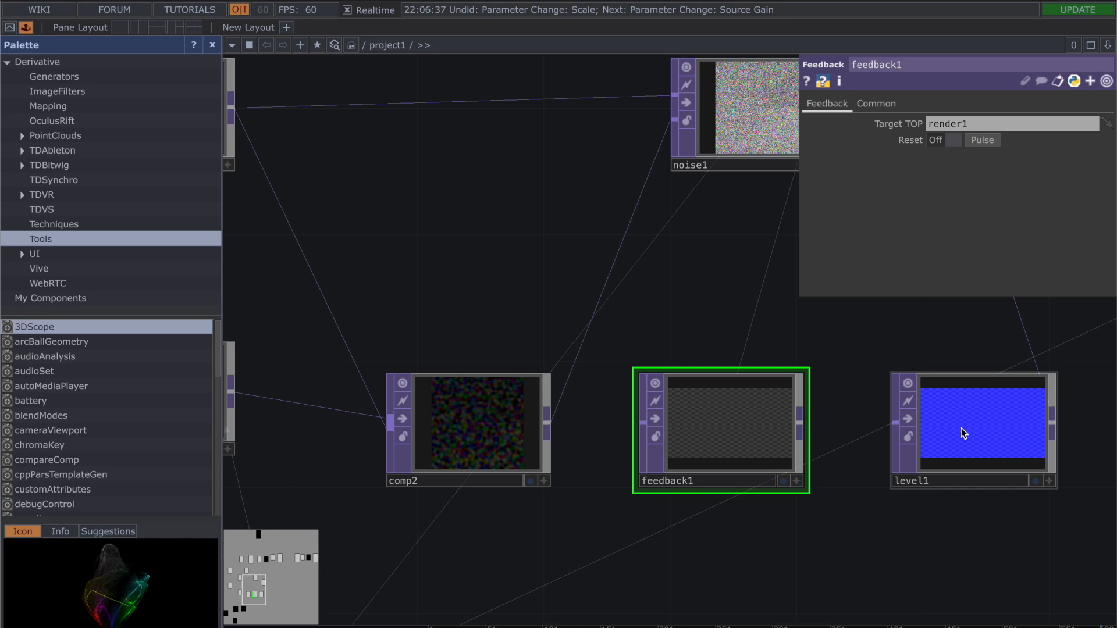
drag(915, 539, 570, 402)
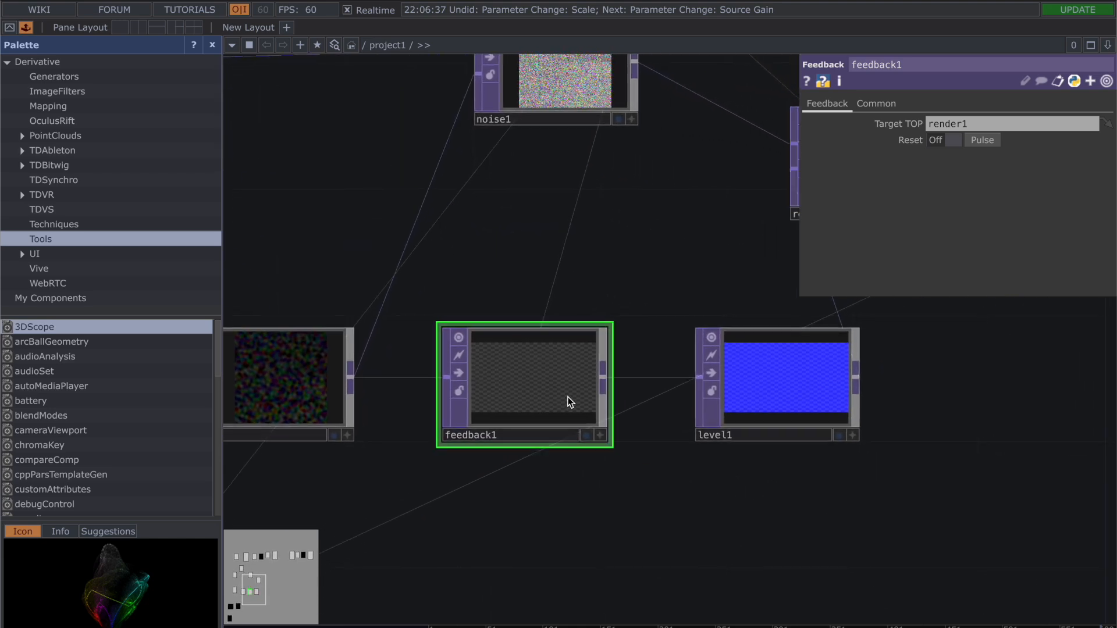
Step: Review the Pre, Range, RGBA, Step and Post settings of level1
click(781, 399)
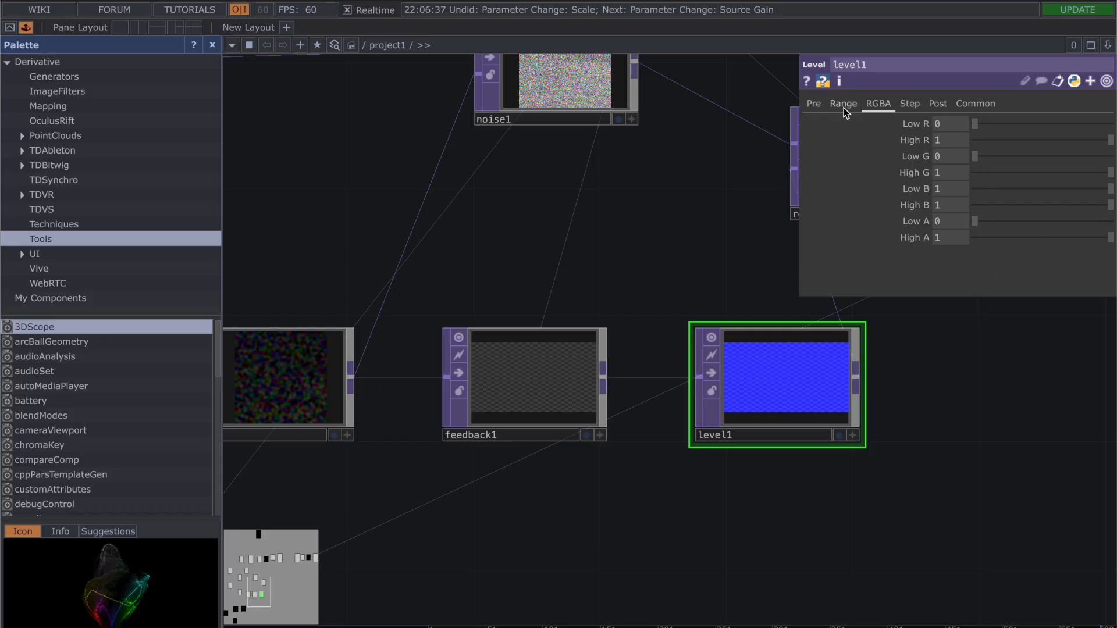
click(814, 103)
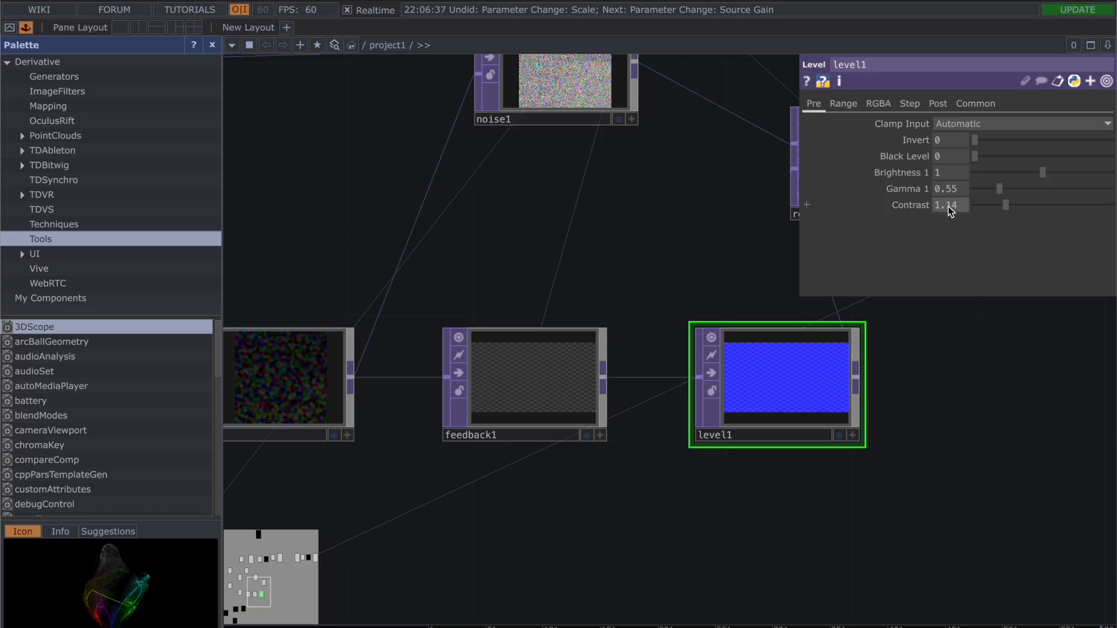
click(844, 103)
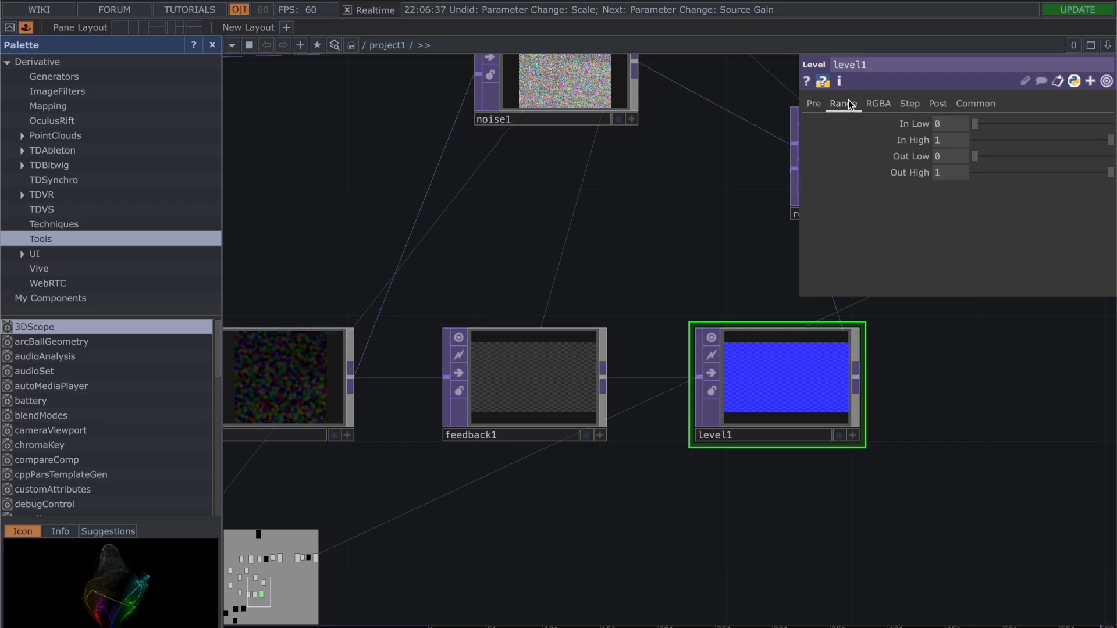
click(890, 109)
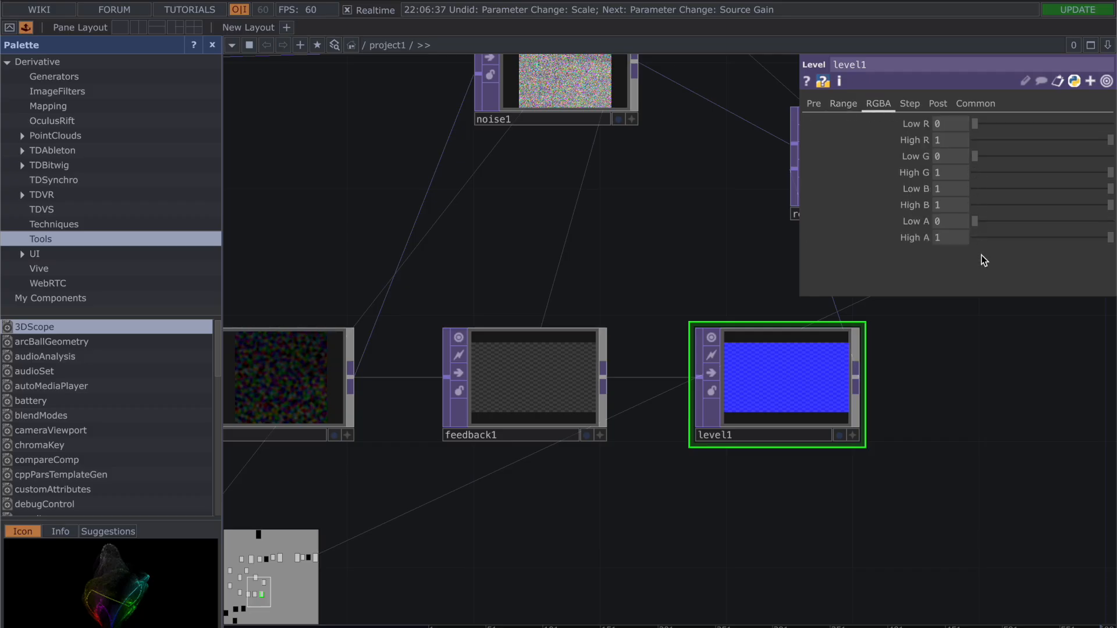
click(914, 98)
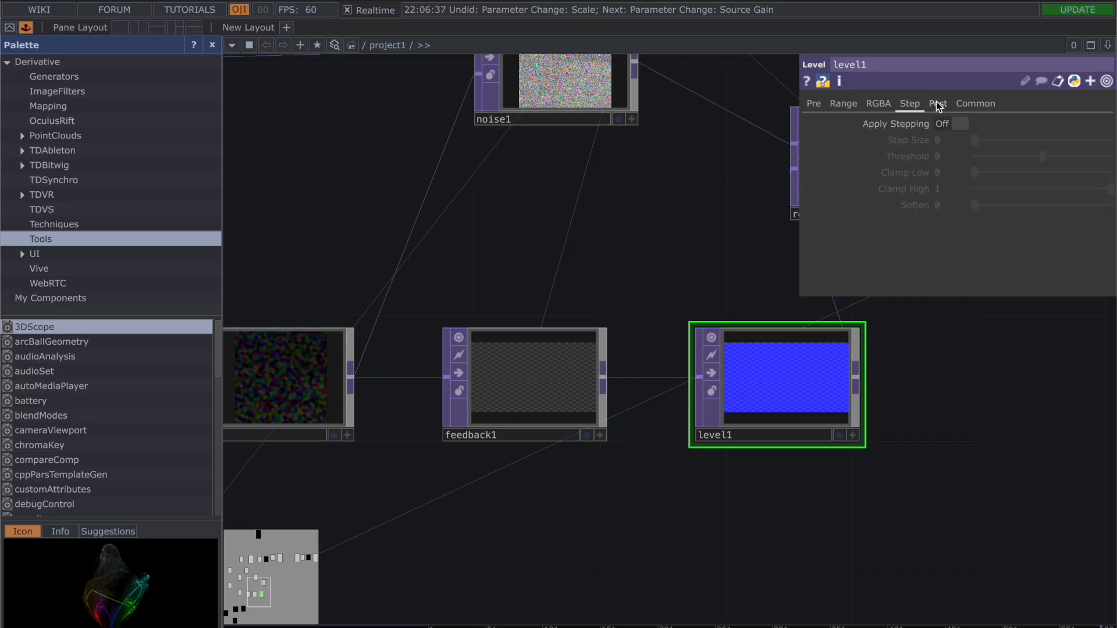
click(937, 103)
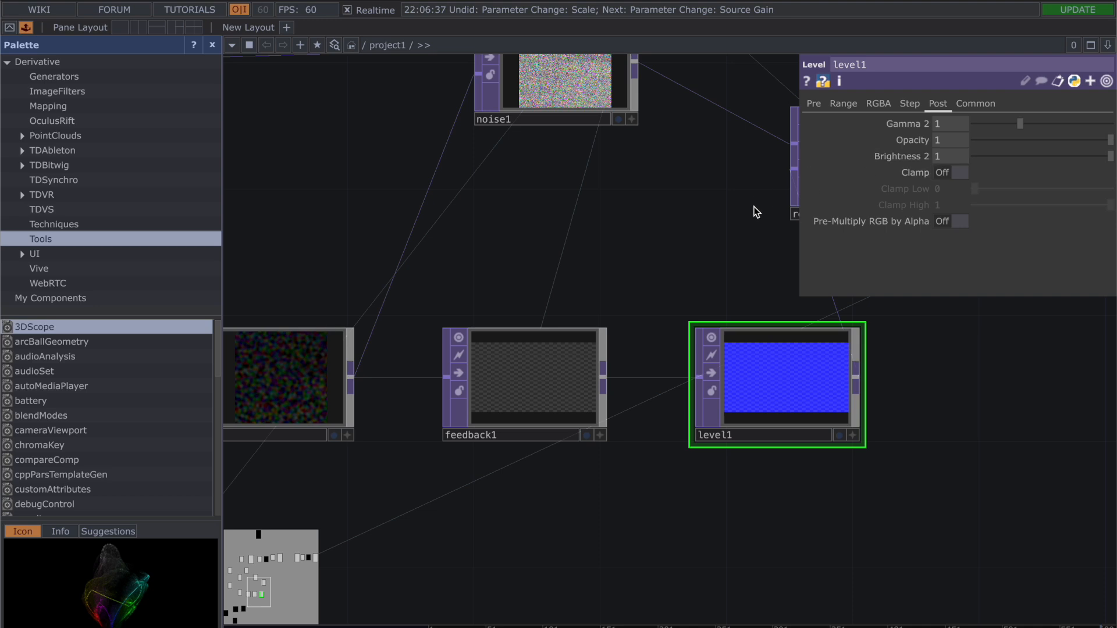
key(p)
Step: Rearrange the network by shifting remap1 farther right and raising level1 and feedback1 slightly
drag(942, 390, 948, 454)
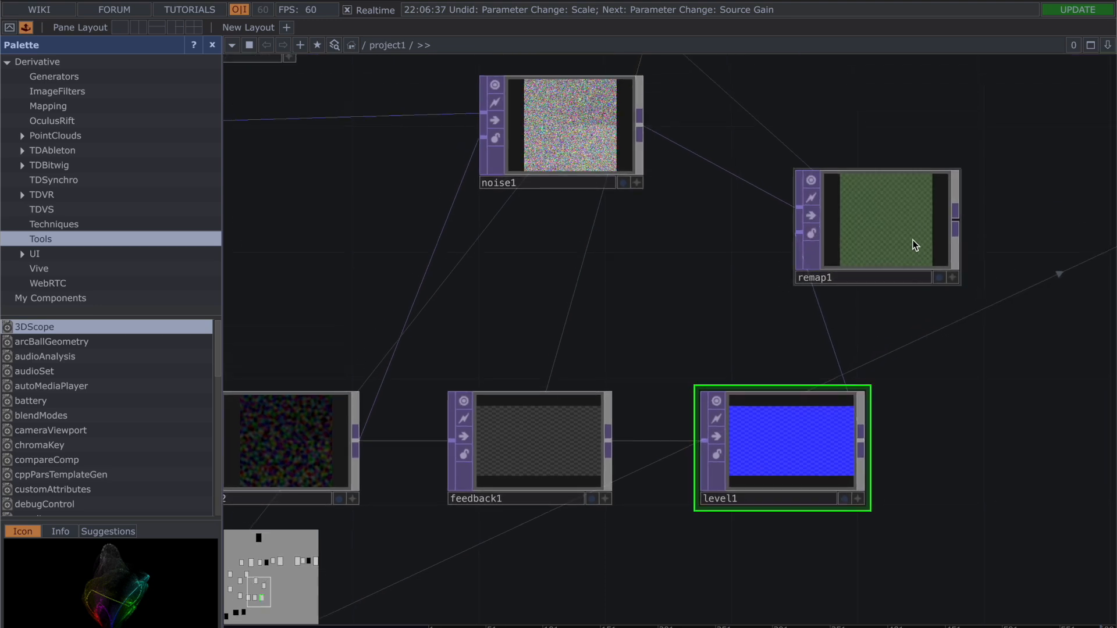
drag(912, 240, 984, 238)
drag(824, 413, 792, 351)
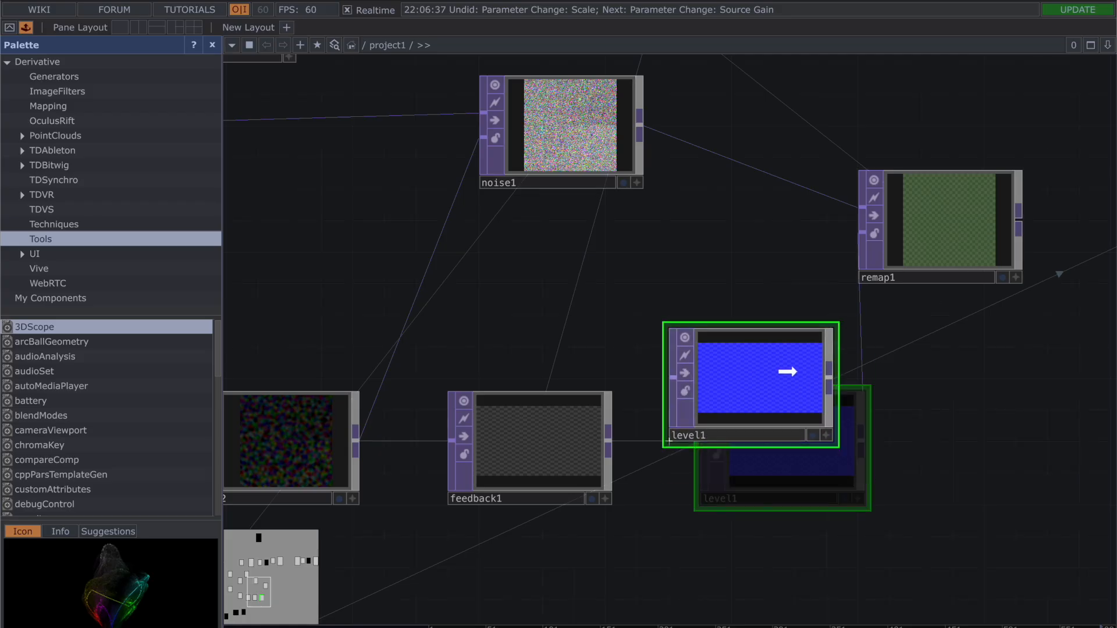
drag(528, 466, 511, 433)
drag(975, 239, 1007, 242)
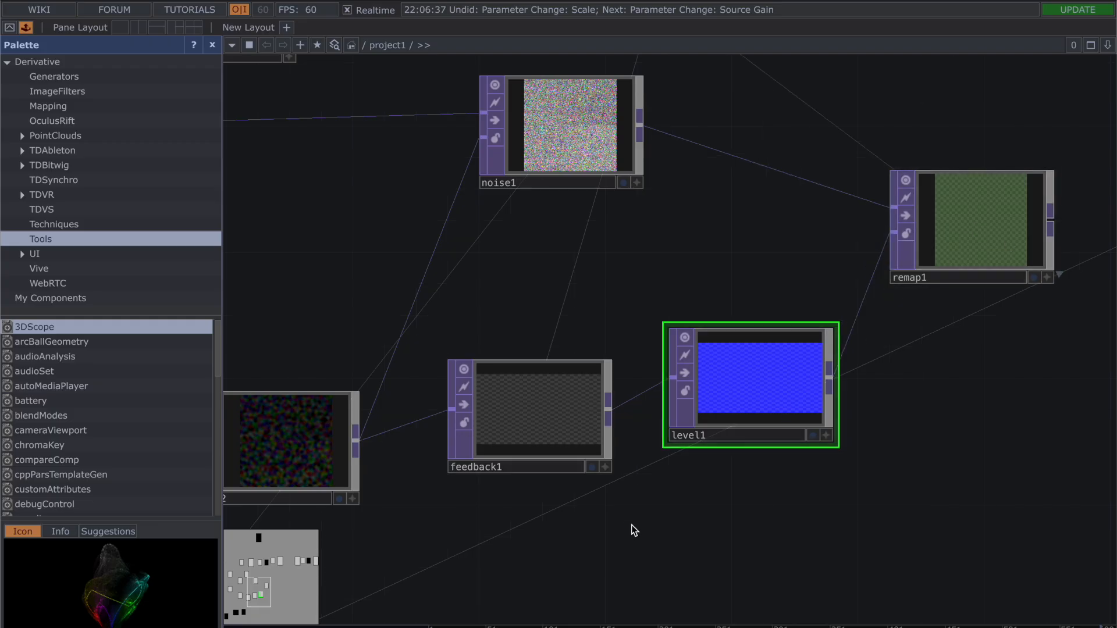
Step: Review the source, flip, extend and interpolation settings of remap1
scroll(632, 527, down, 2)
click(924, 282)
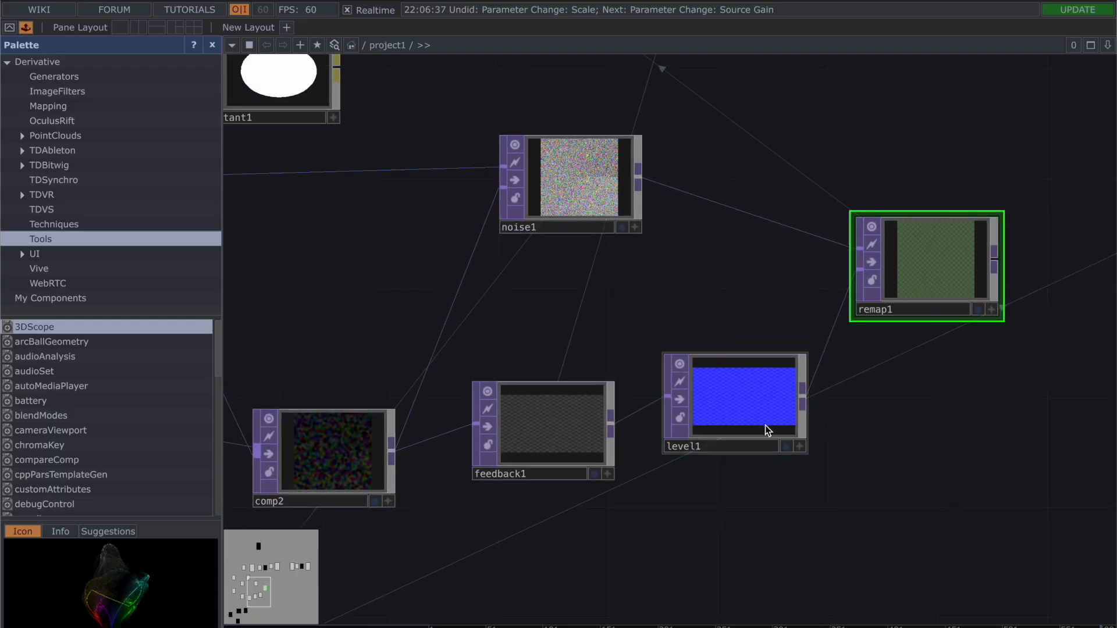
key(p)
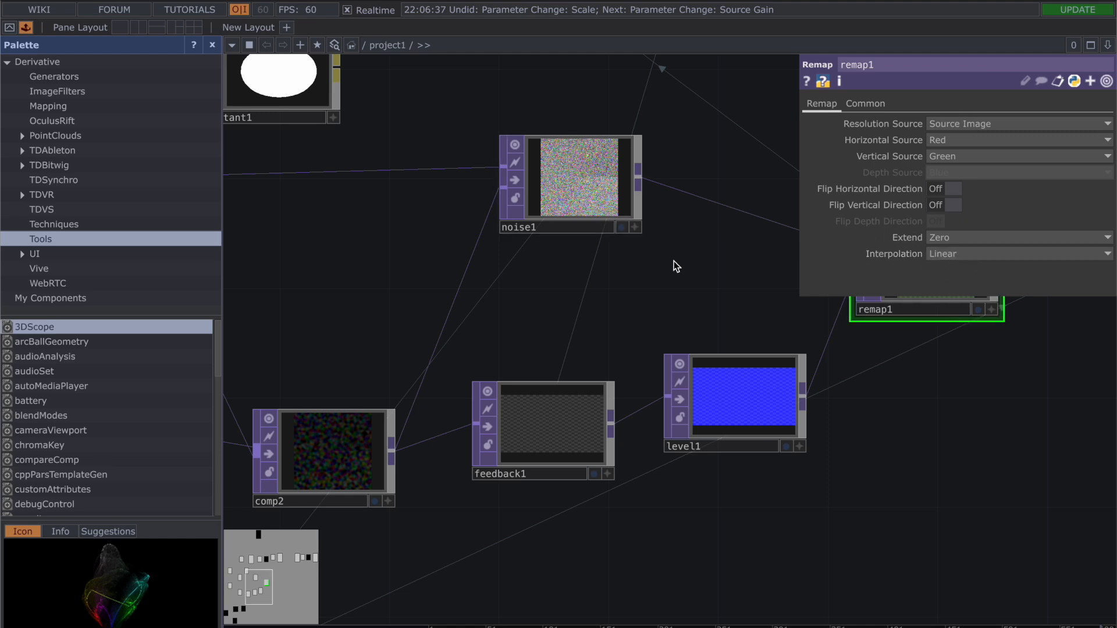
key(p)
Step: Trace the connections from noise3 to noise1 and review the noise parameters of noise1
scroll(674, 261, down, 5)
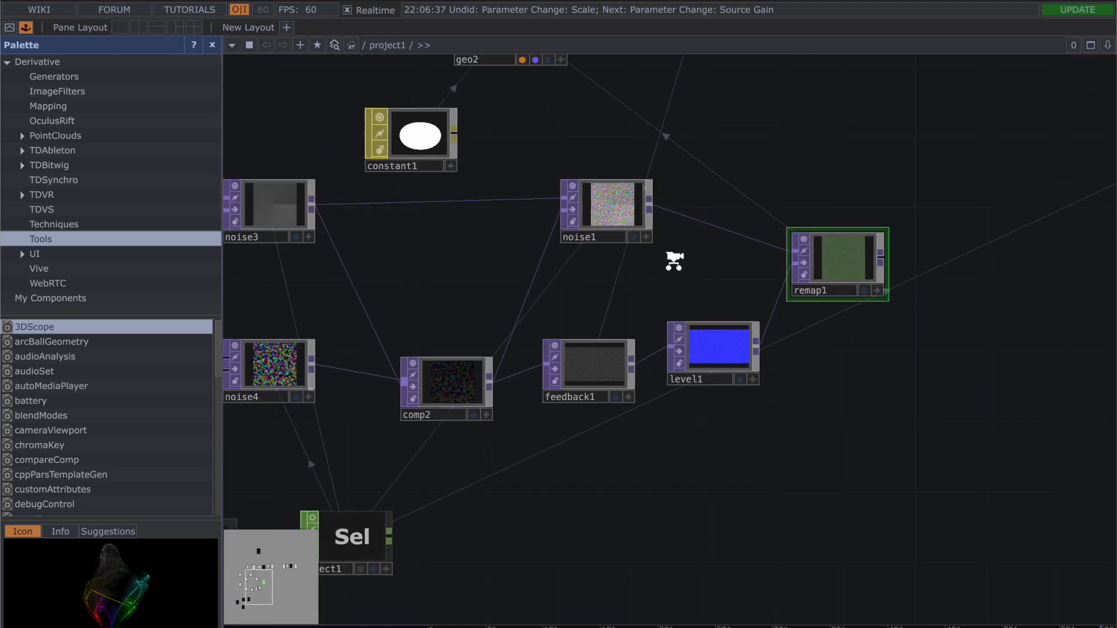
drag(436, 272, 543, 254)
scroll(543, 254, down, 2)
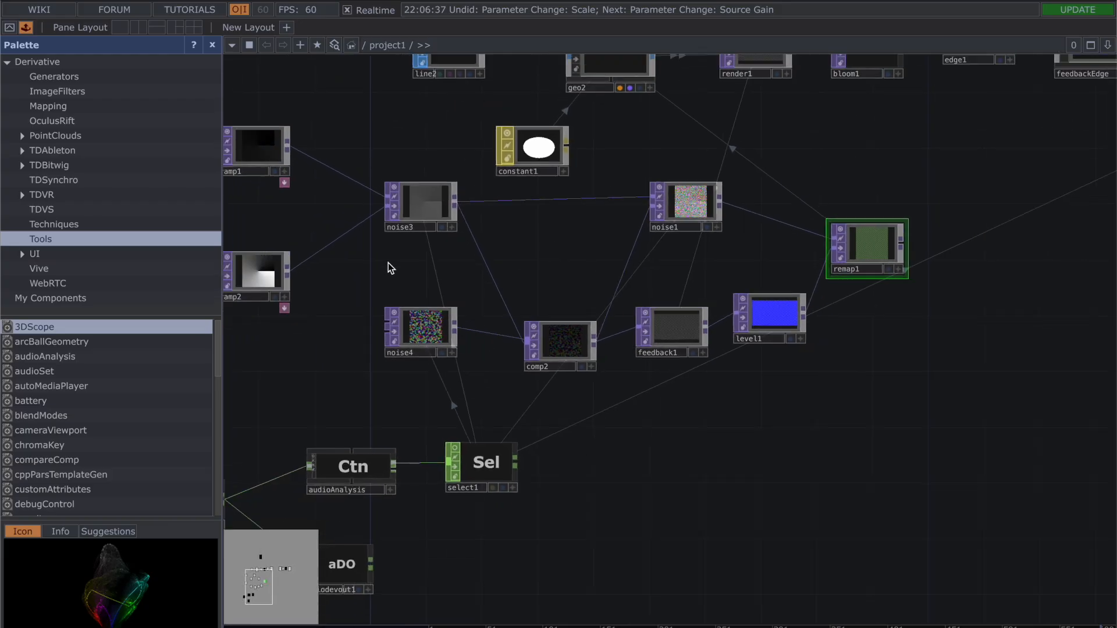
drag(302, 361, 319, 367)
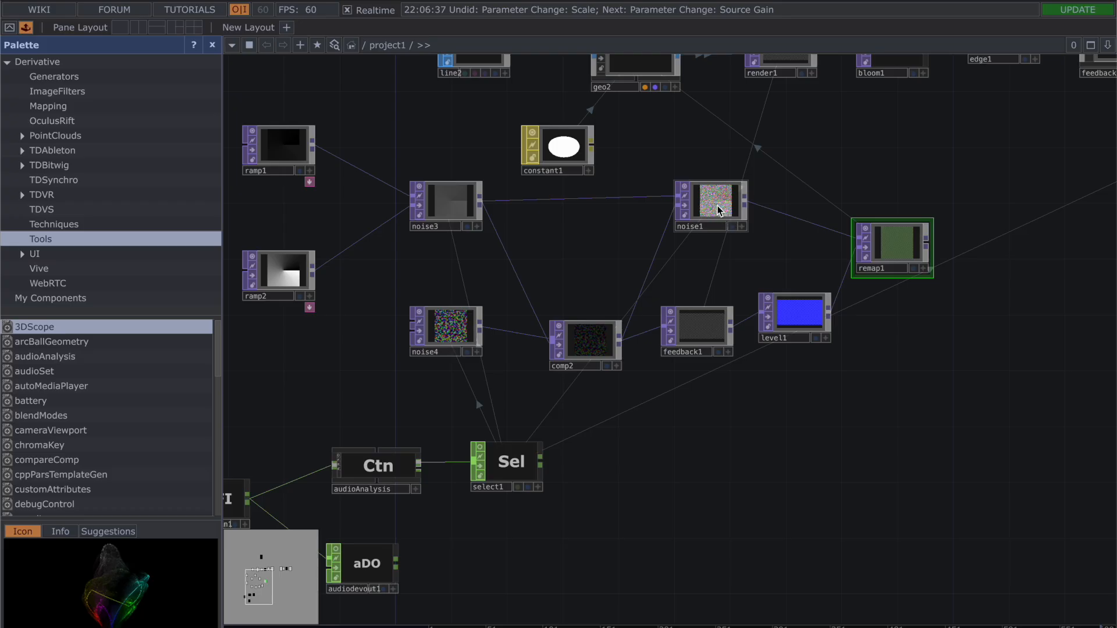
click(449, 211)
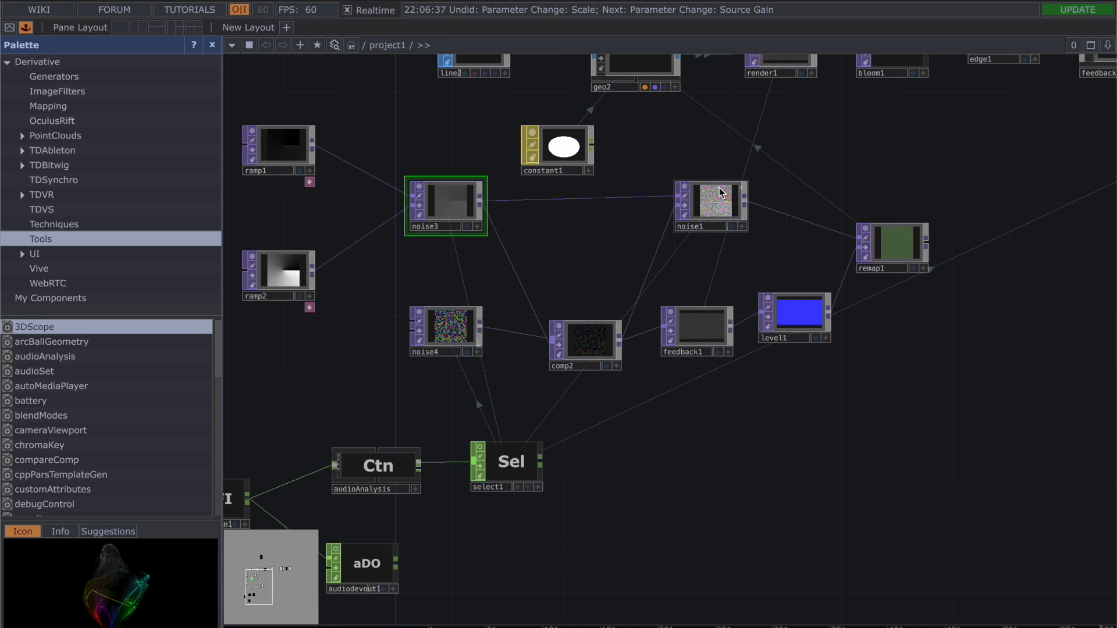
click(719, 211)
key(p)
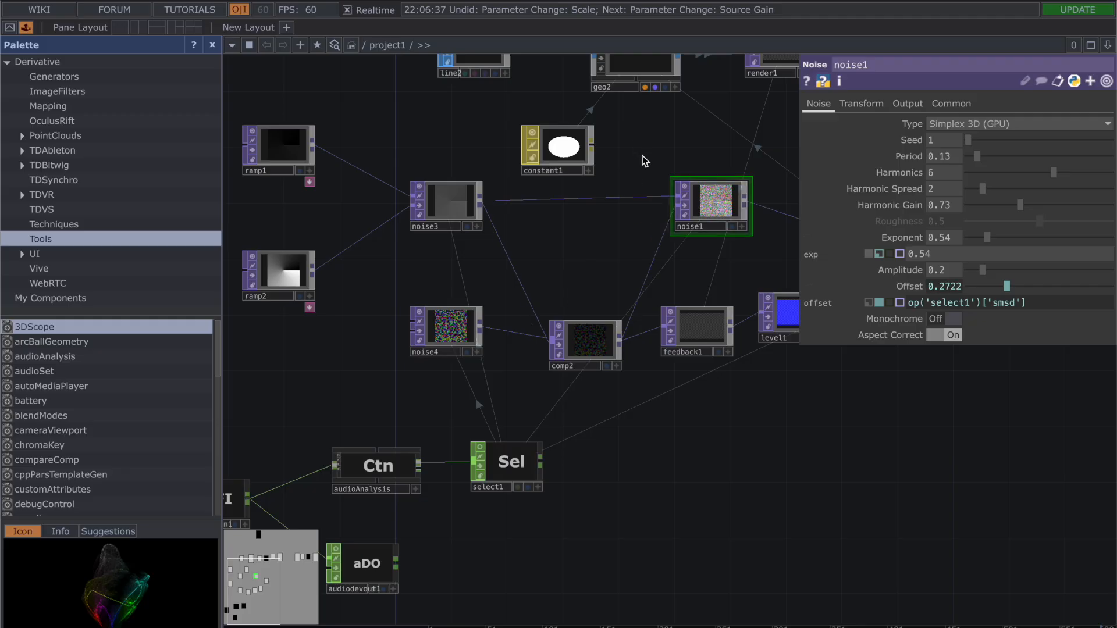
key(p)
scroll(948, 351, down, 3)
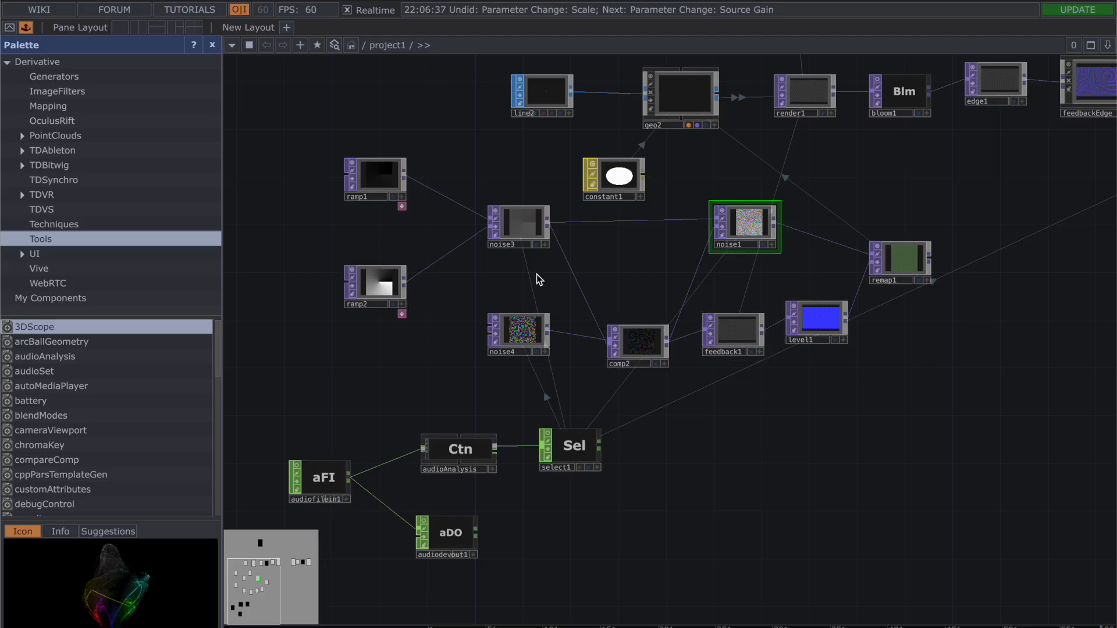
Step: Add a Line SOP to the network beside line2 and delete it again
drag(640, 270, 593, 361)
drag(632, 280, 601, 319)
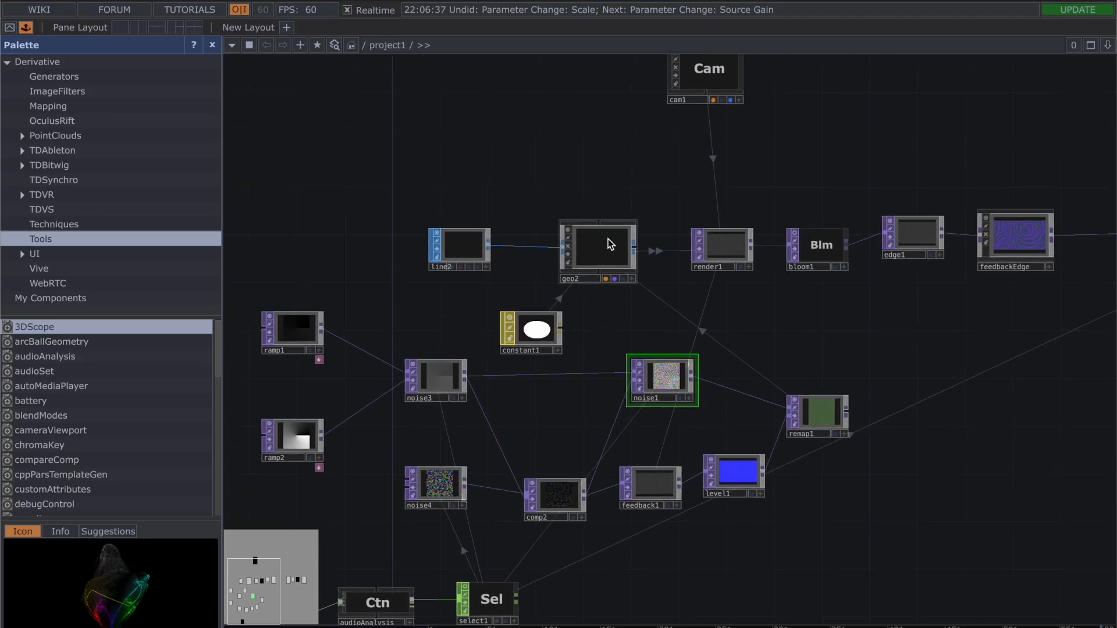
click(456, 253)
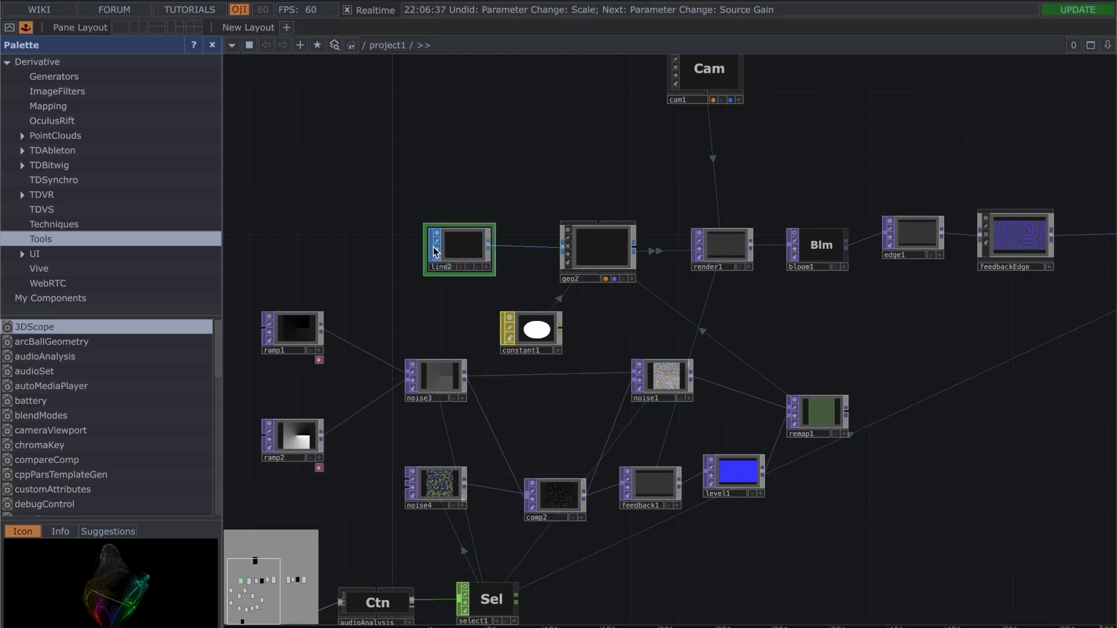
right_click(347, 245)
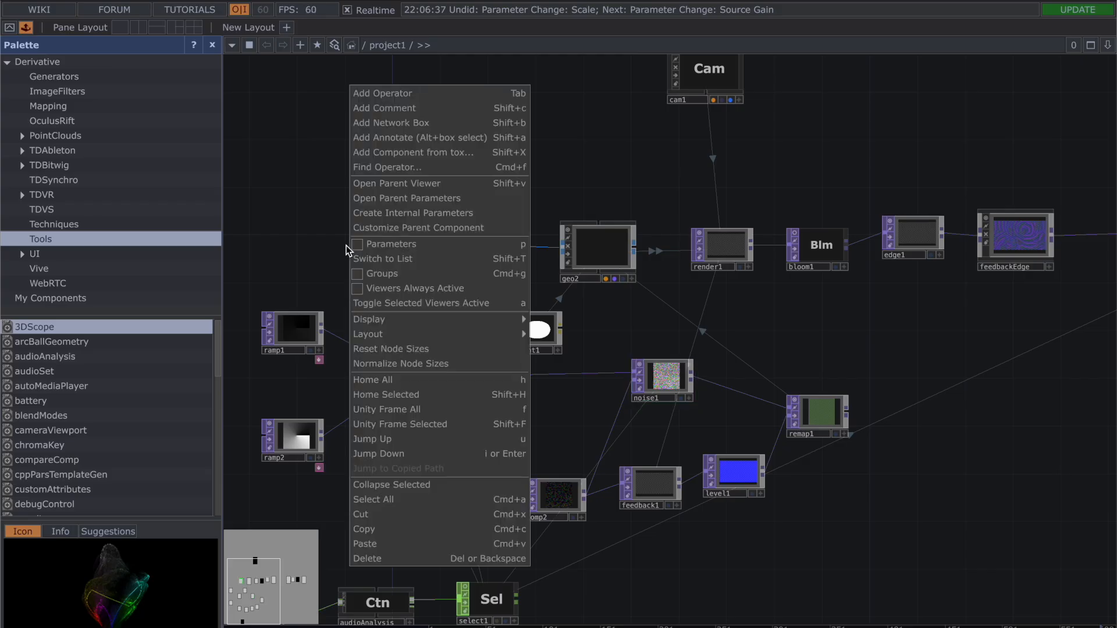
click(413, 97)
click(286, 23)
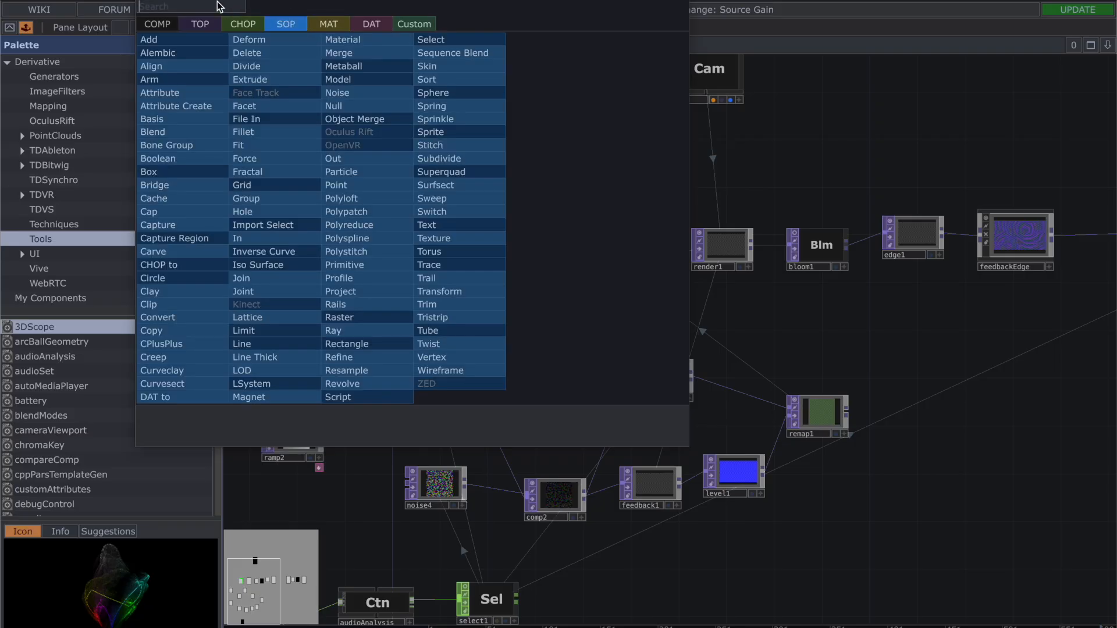
text(line)
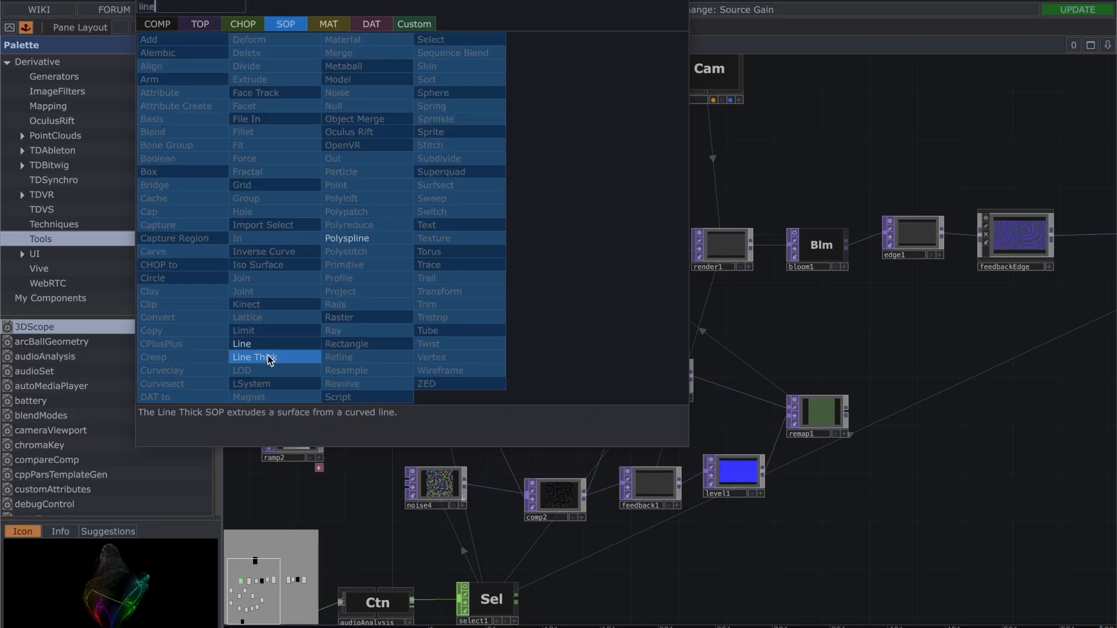
click(268, 347)
click(351, 244)
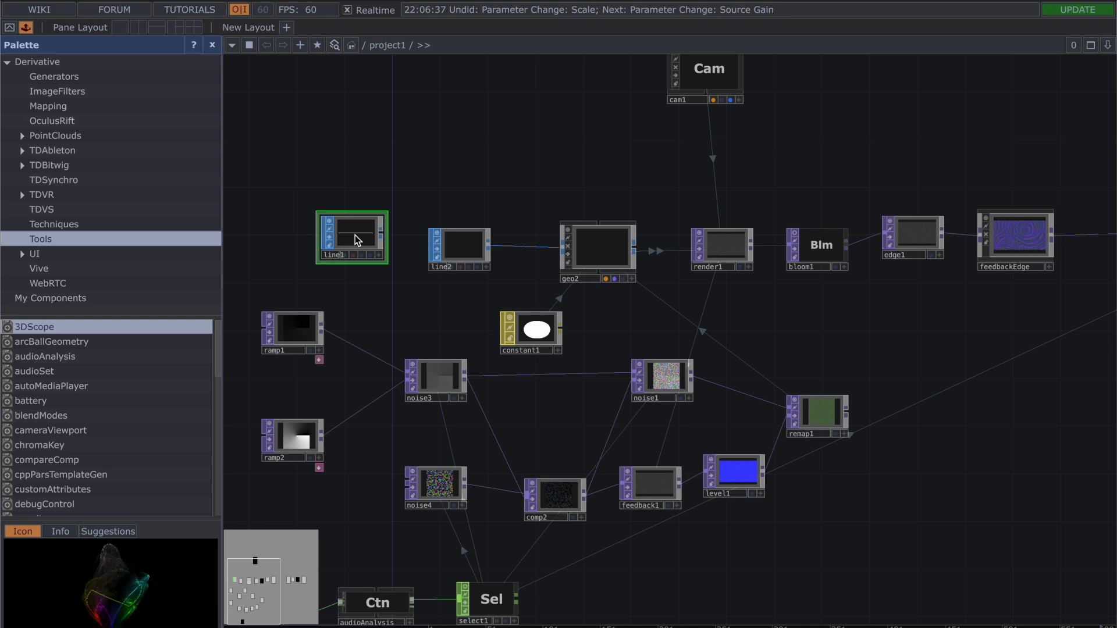
key(Delete)
Step: Review the point settings of line2 and the instancing settings of geo2
click(456, 239)
key(p)
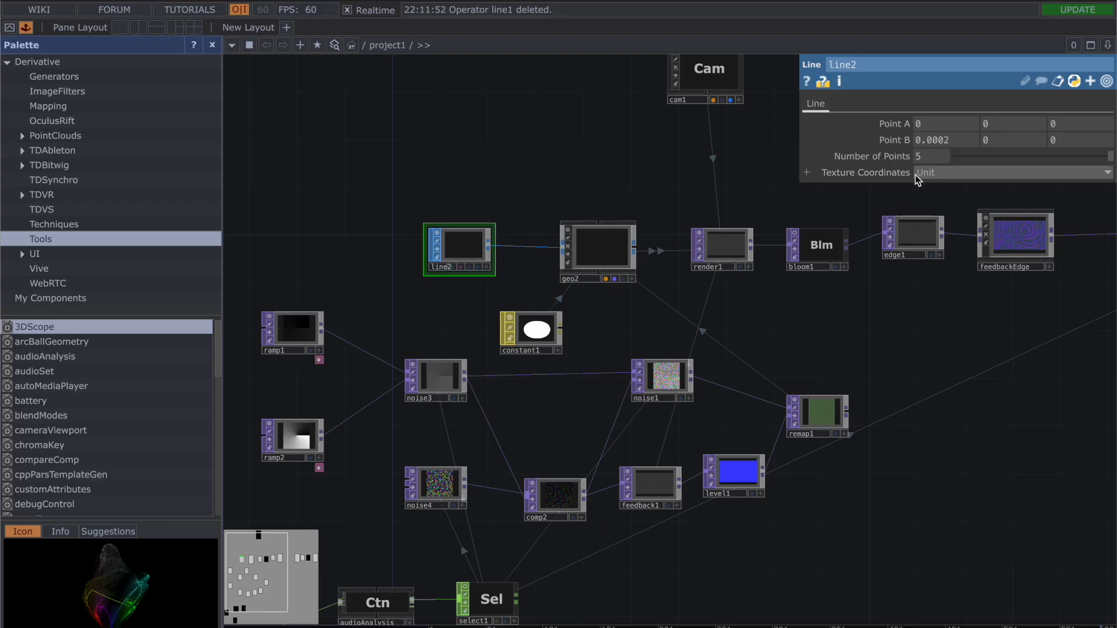
click(599, 257)
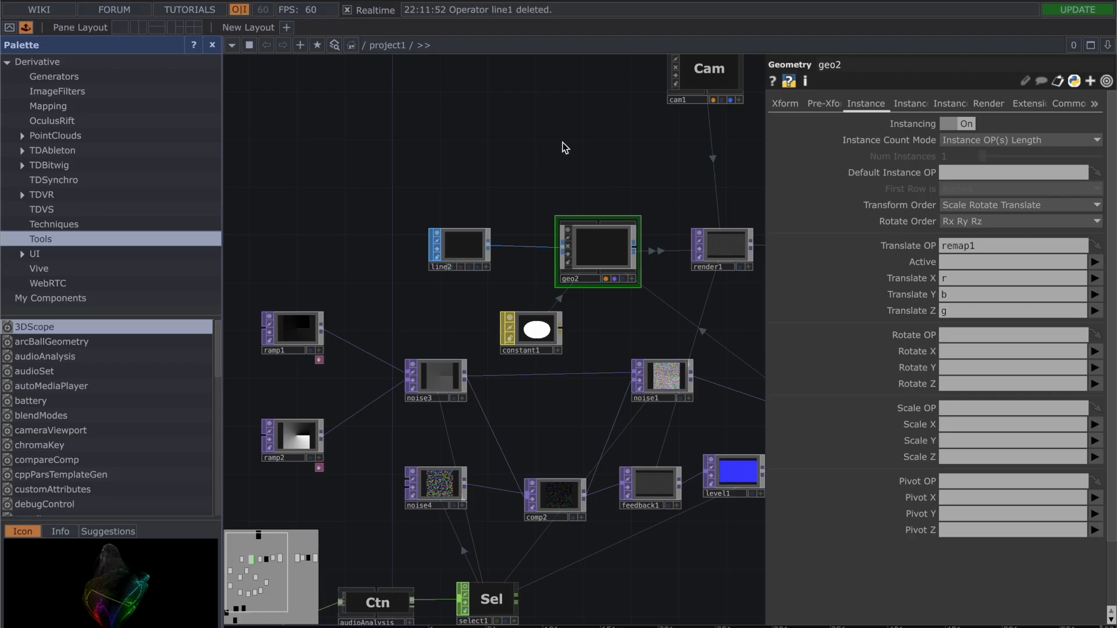
key(p)
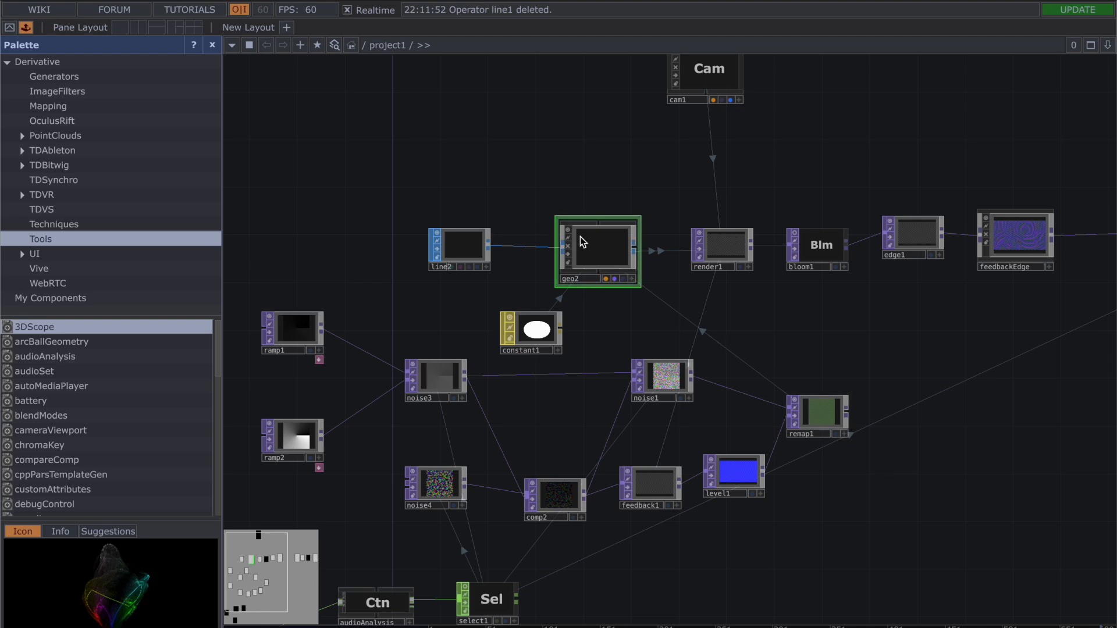
Step: Review the color, alpha and point color settings of the constant1 material
click(541, 336)
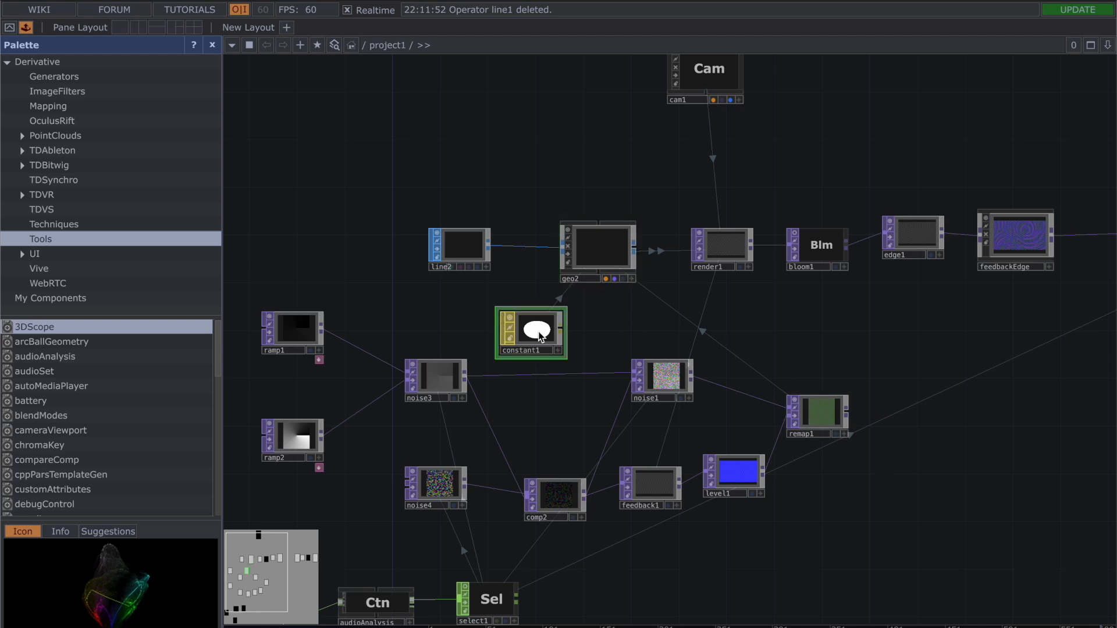
key(p)
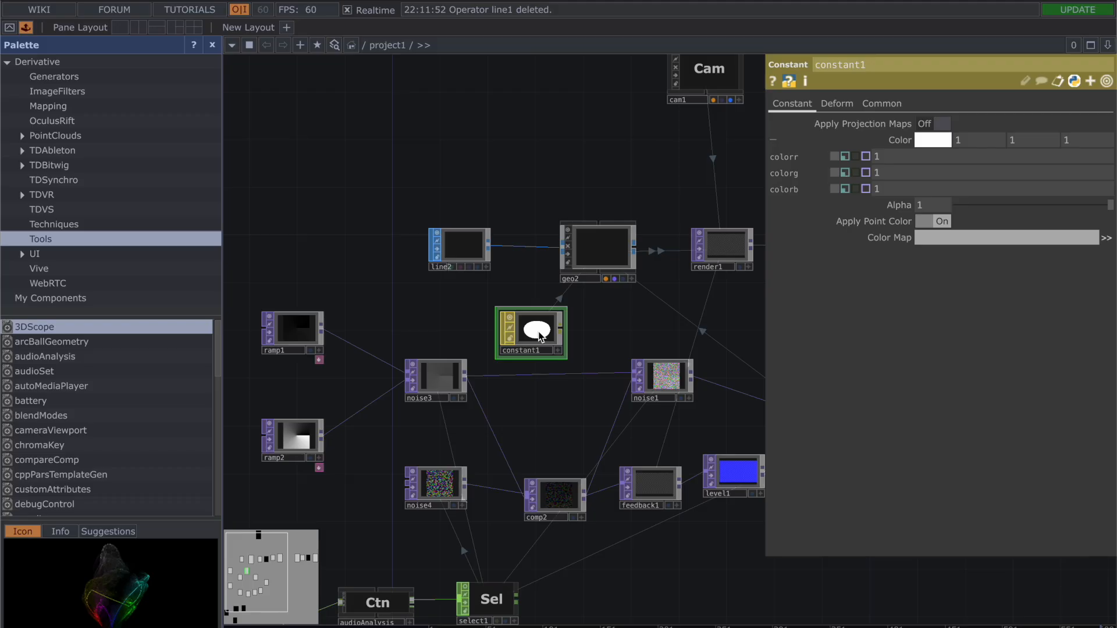
key(p)
Step: Review the transform, instancing and render material settings of geo2, and recheck its assigned material constant1
click(591, 262)
key(p)
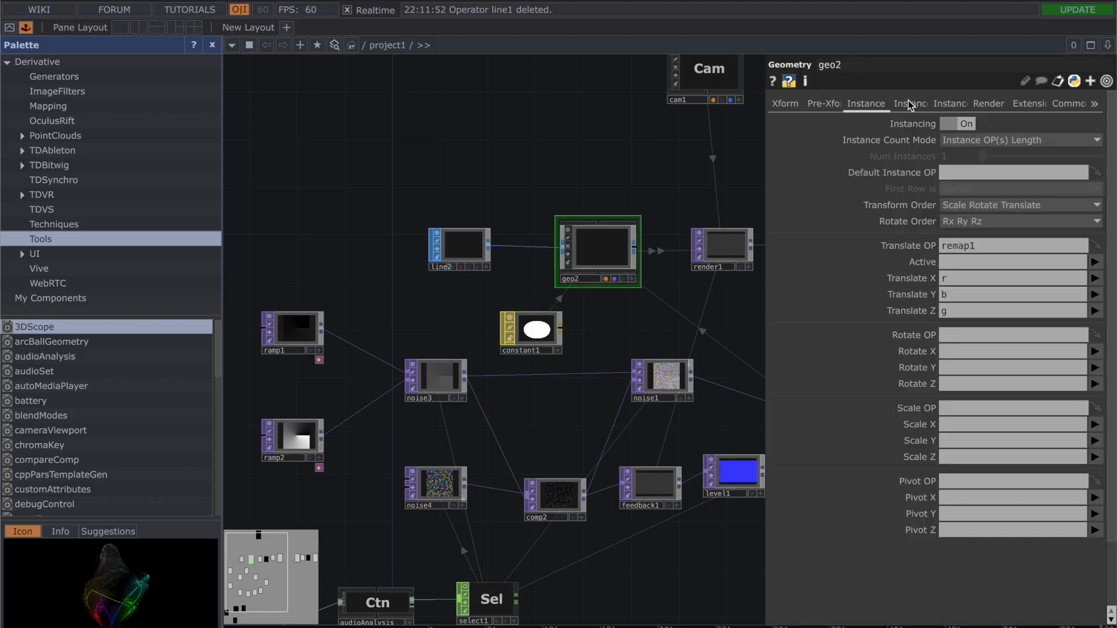
click(819, 104)
click(795, 105)
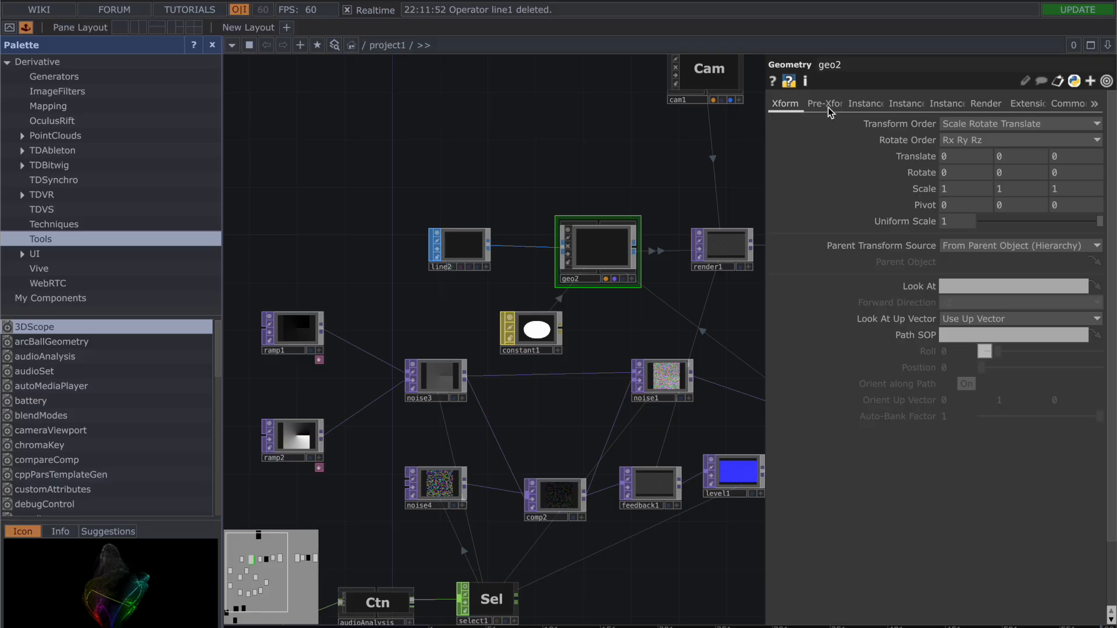
click(866, 105)
click(909, 104)
click(866, 105)
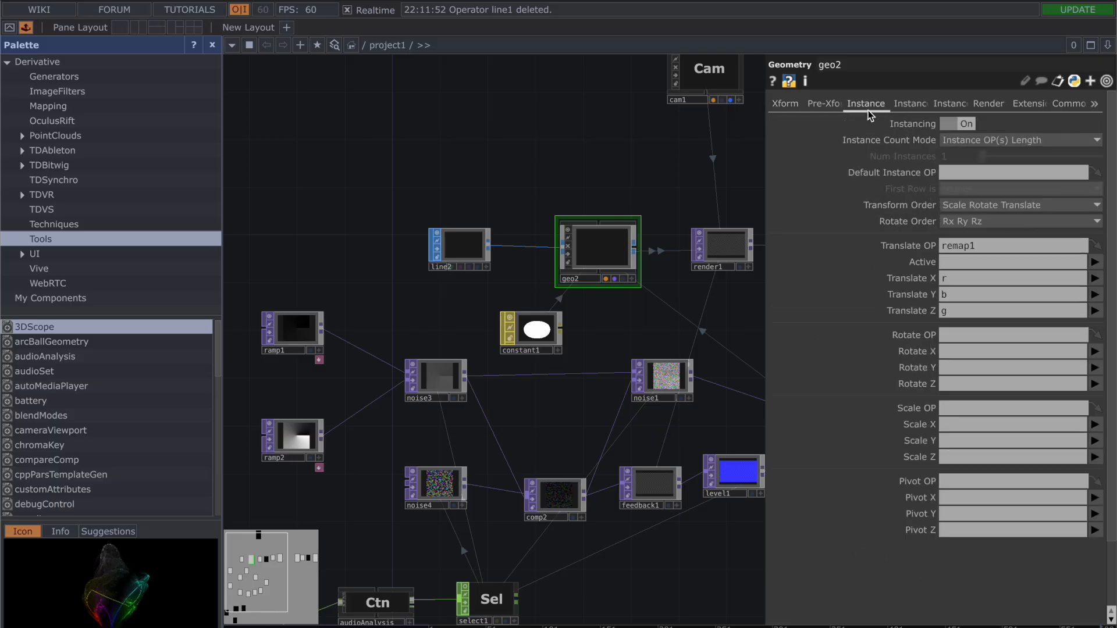
click(824, 104)
click(785, 105)
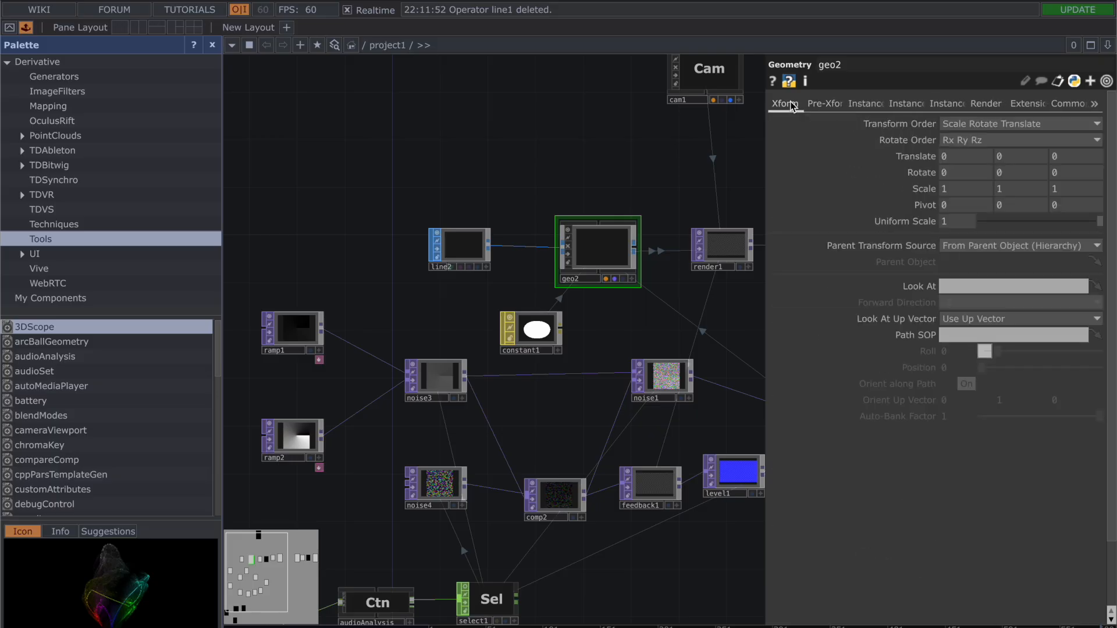
click(959, 106)
click(987, 105)
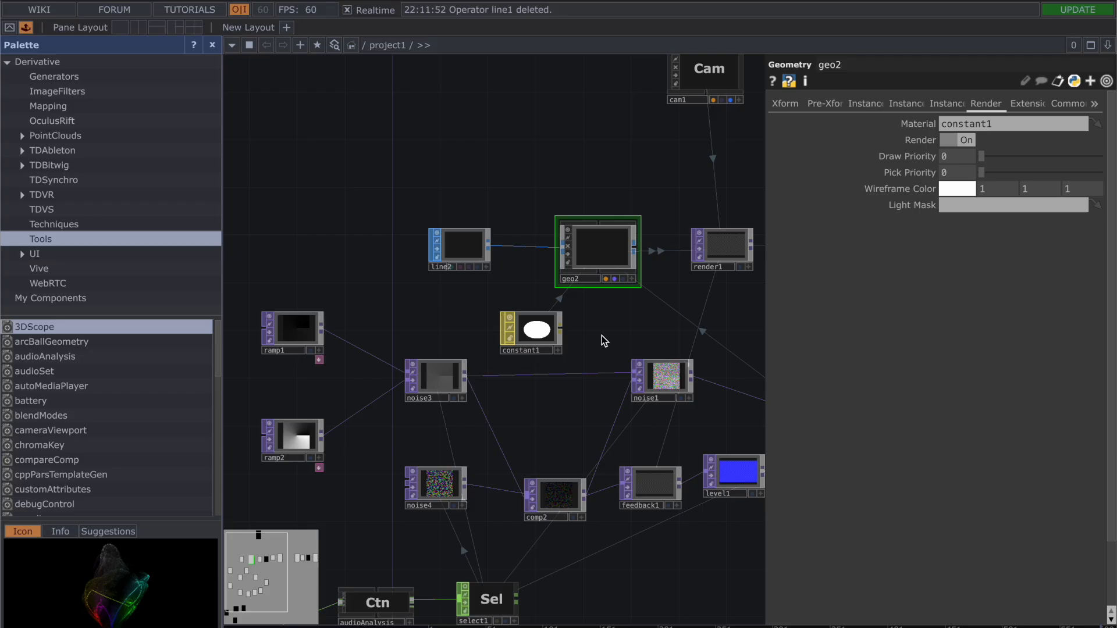
click(536, 345)
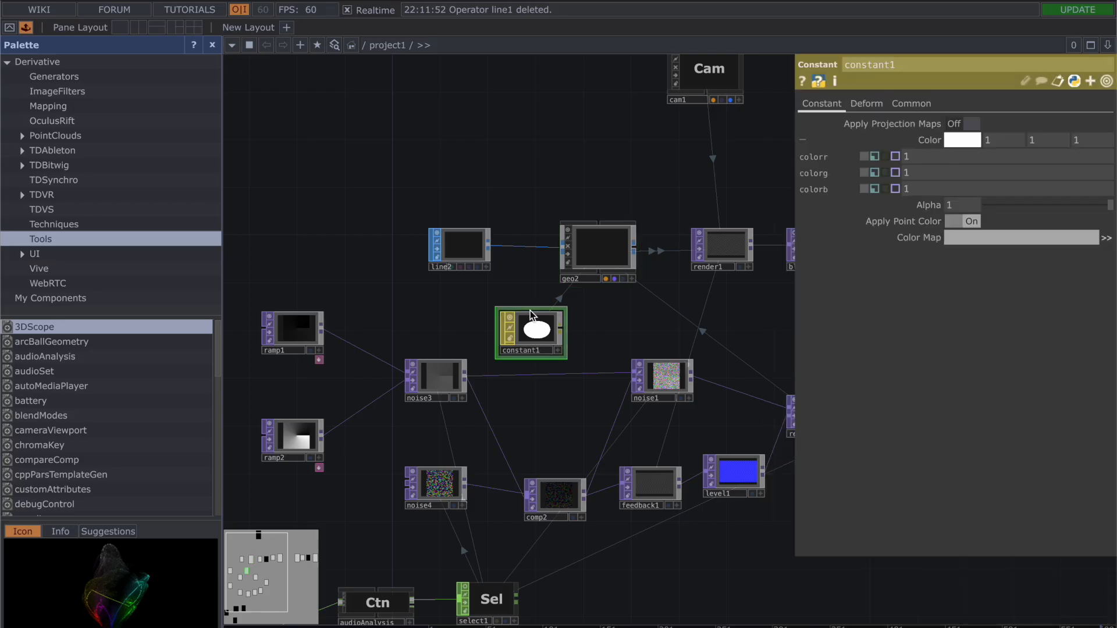
key(p)
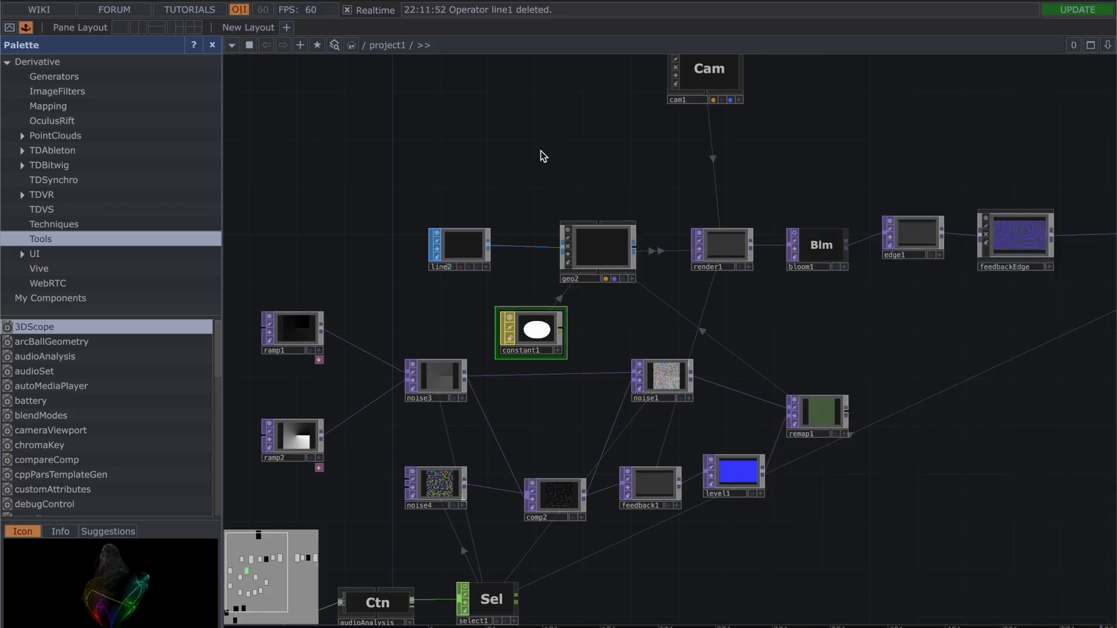
Step: Go through geo2's parameter pages in order, from Xform through the Instance and Render pages to Common
drag(588, 185, 509, 167)
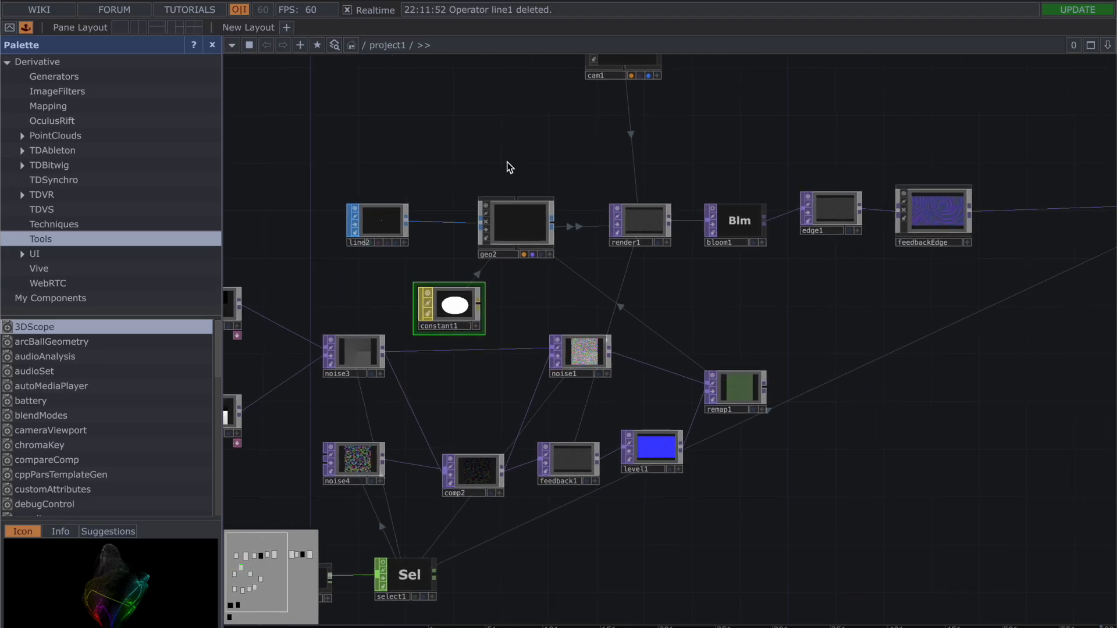
click(509, 213)
key(p)
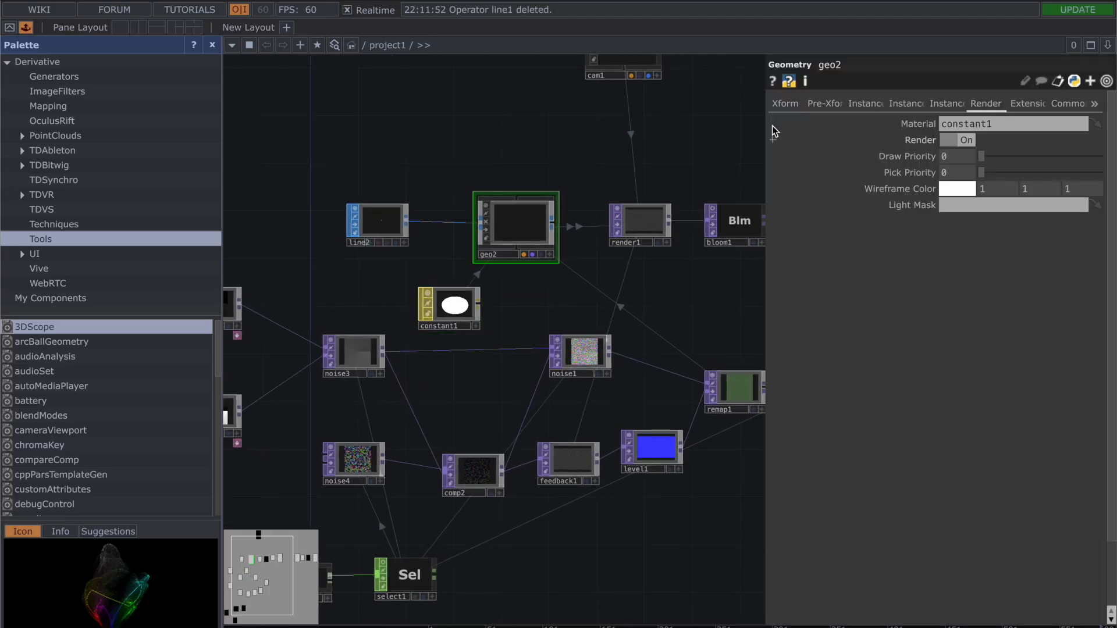
click(792, 103)
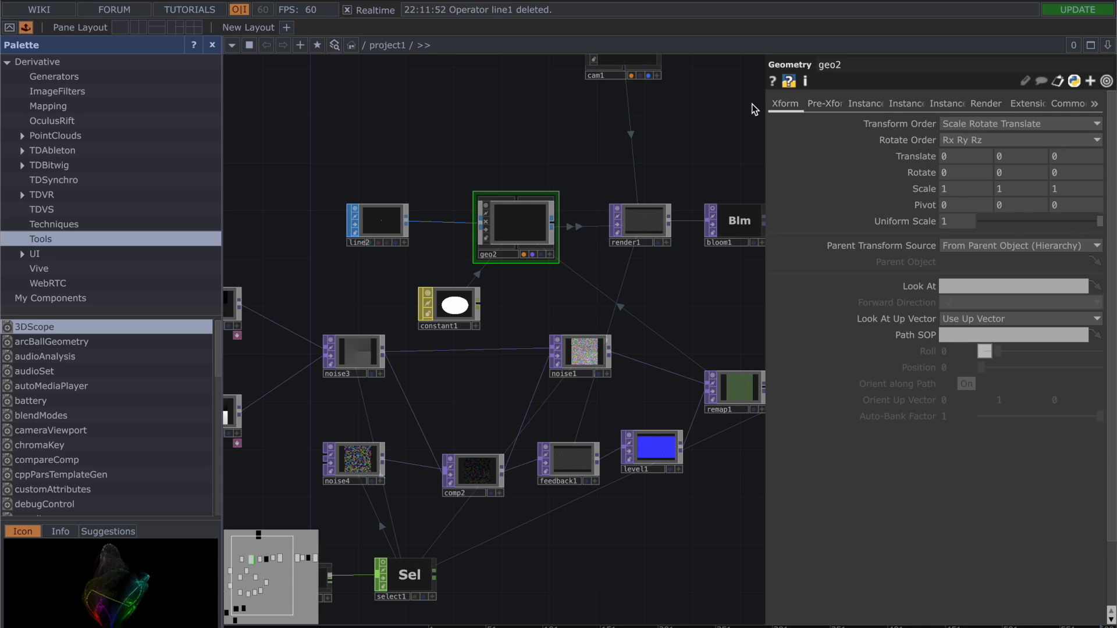
click(833, 105)
click(874, 106)
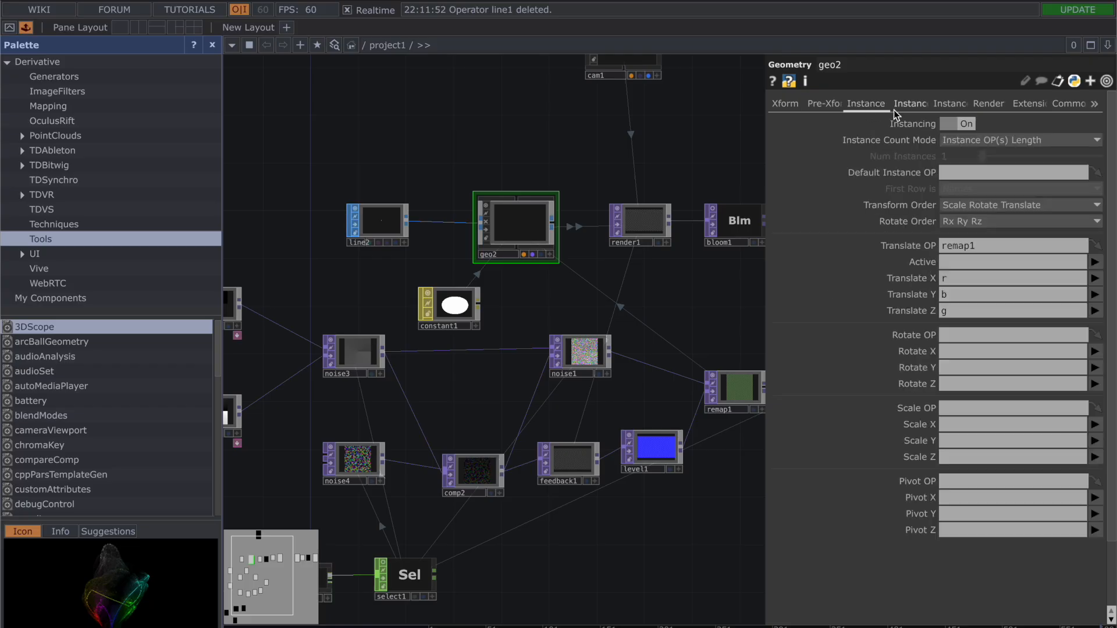
click(894, 109)
click(951, 107)
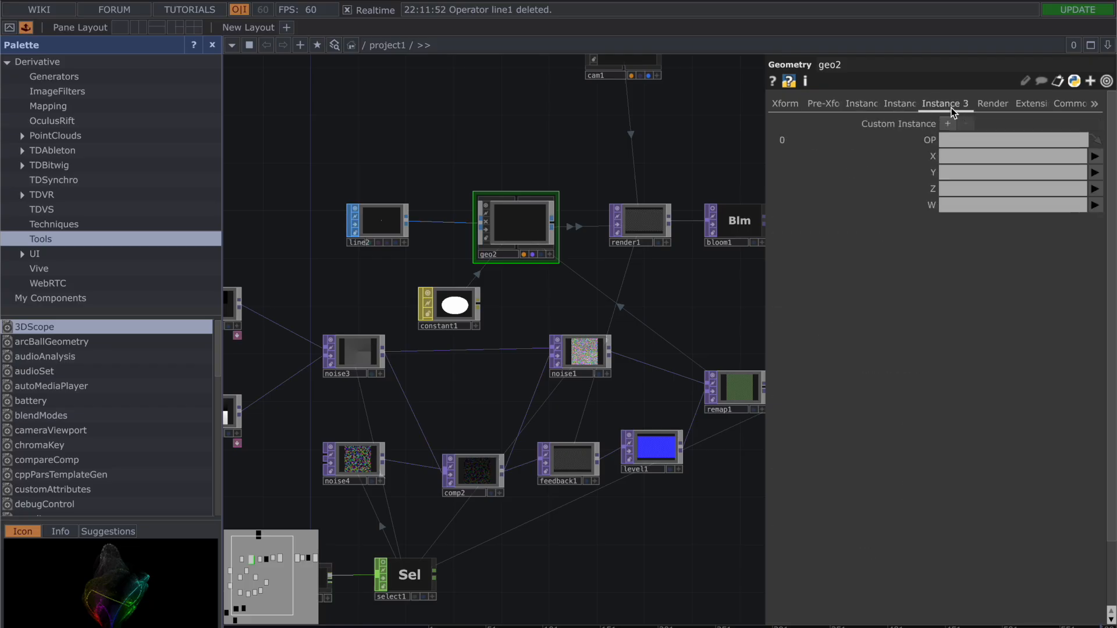
click(994, 110)
click(1025, 103)
click(1056, 104)
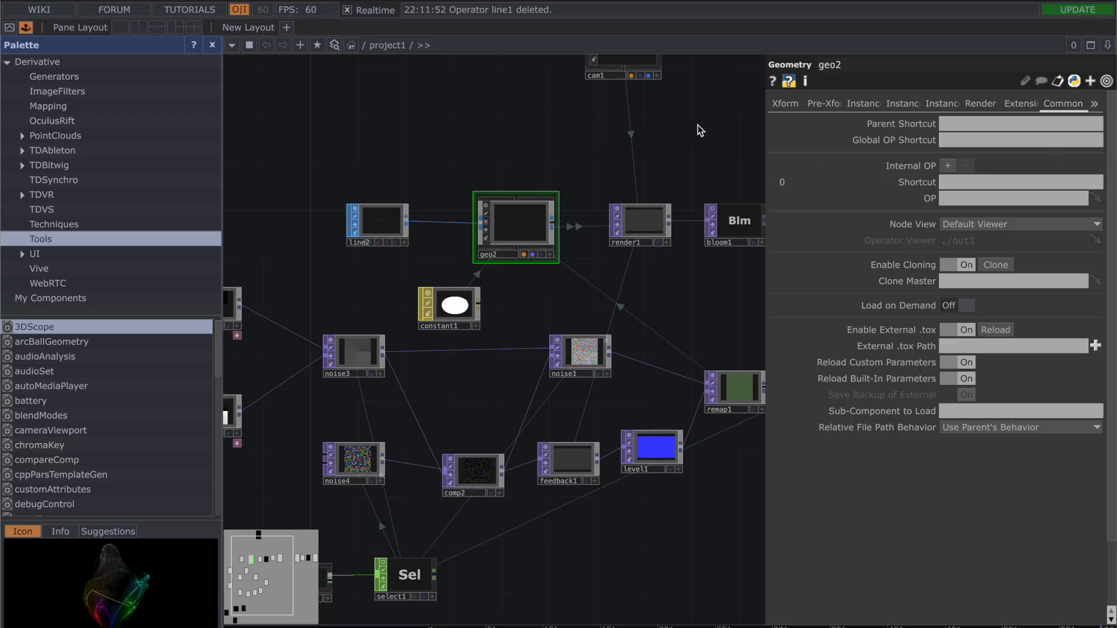
key(p)
Step: Review the Xform, Pre-Xform, View, Settings, Render, Extensions and Common parameters of cam1
drag(723, 139, 570, 267)
click(527, 169)
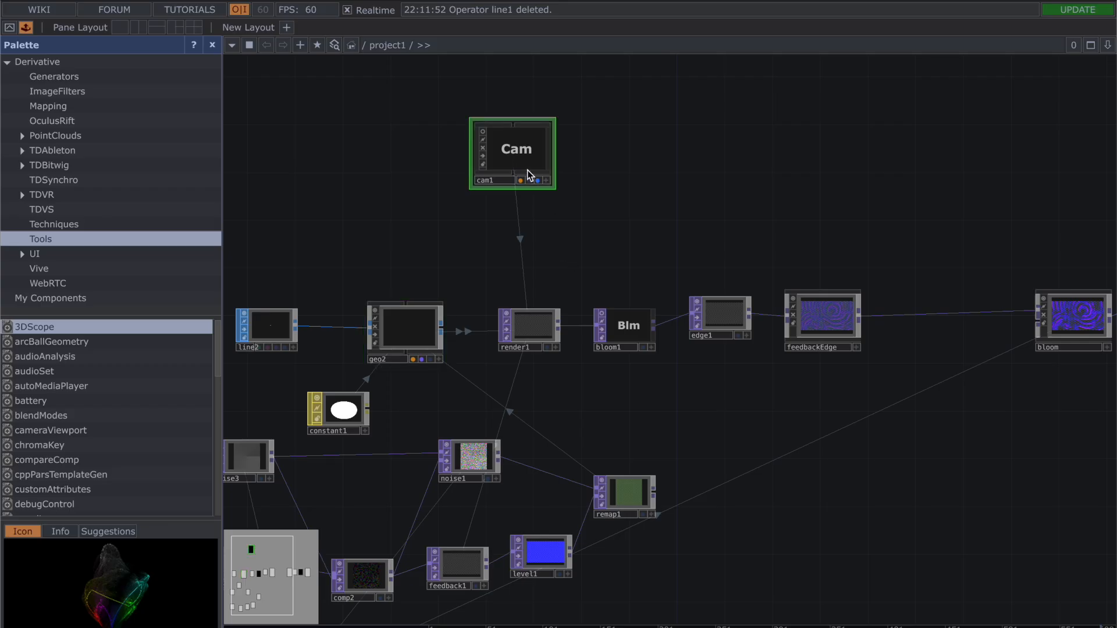
key(p)
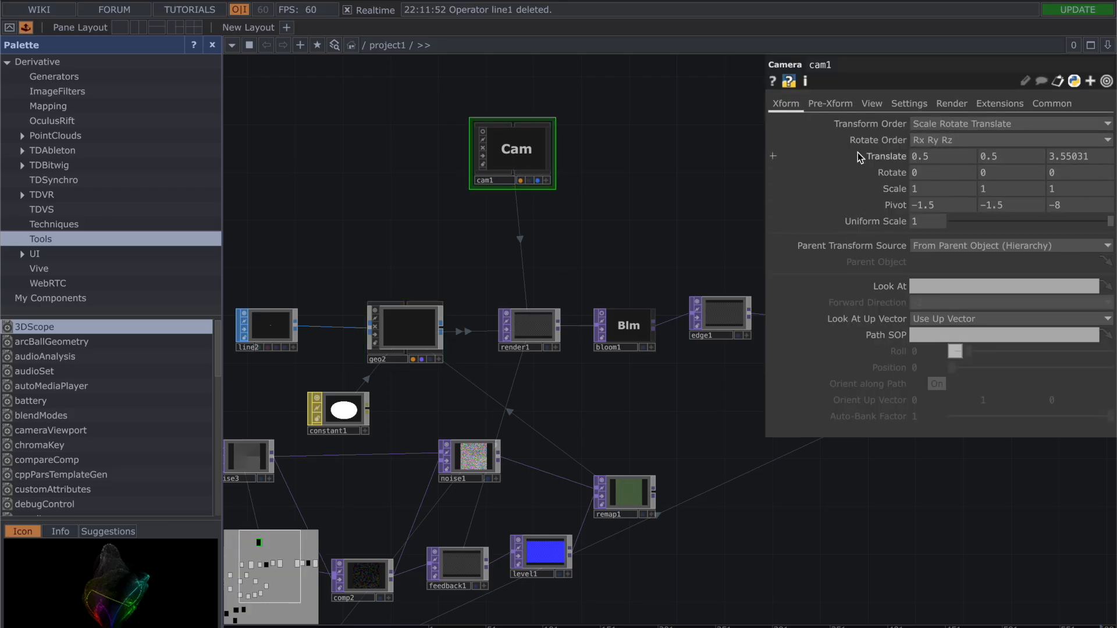
mouse_move(858, 153)
click(831, 105)
click(876, 104)
click(911, 103)
click(876, 103)
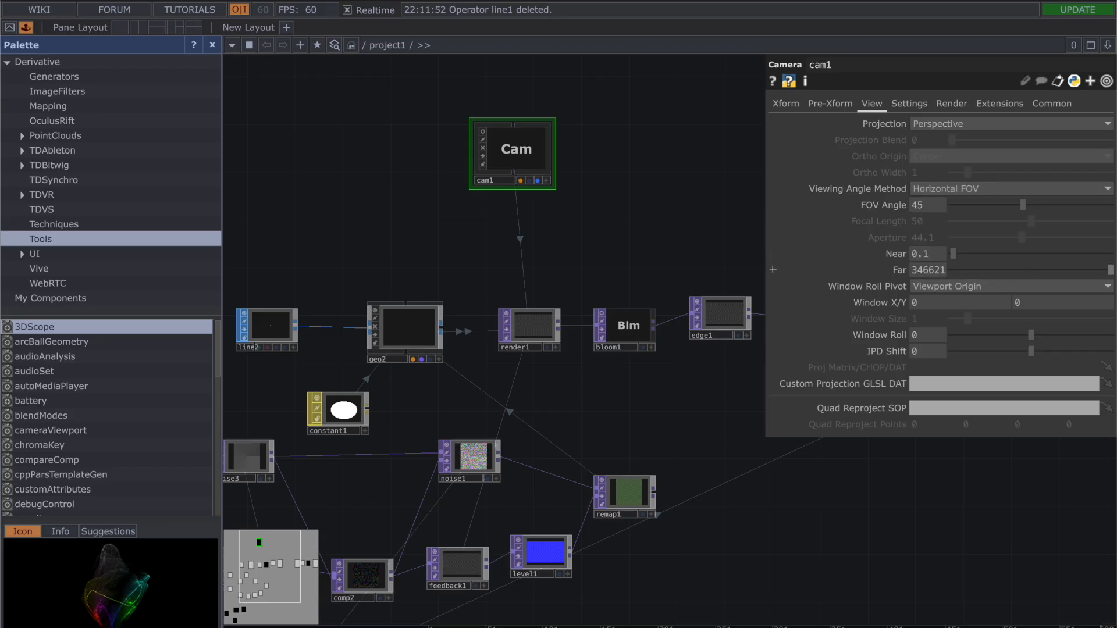
click(909, 104)
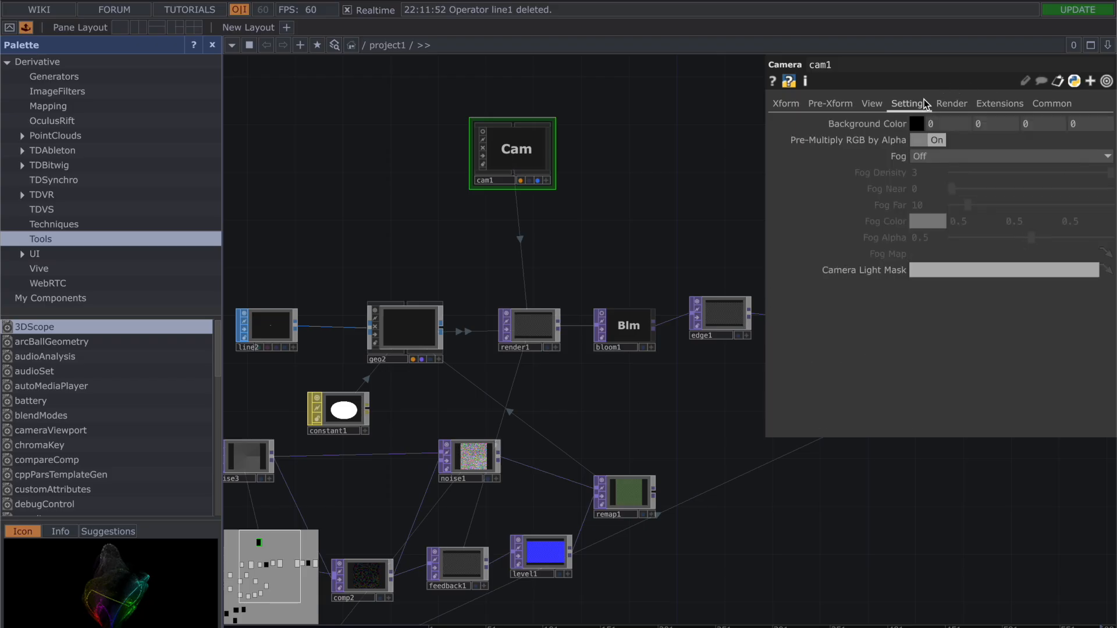
click(952, 104)
click(987, 105)
click(1051, 104)
key(p)
Step: Review the Render, Advanced, Crop, Vectors, Samplers, Images and Common parameters of render1
scroll(663, 197, down, 2)
scroll(663, 197, up, 4)
scroll(663, 198, up, 1)
drag(550, 288, 670, 132)
click(571, 227)
key(p)
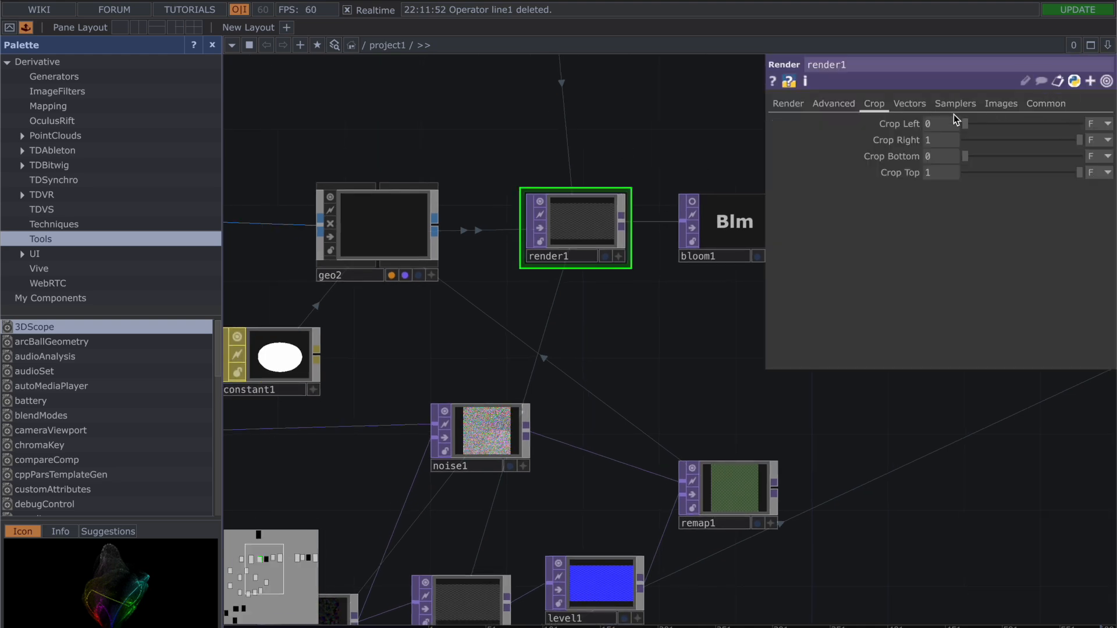
click(834, 103)
click(787, 103)
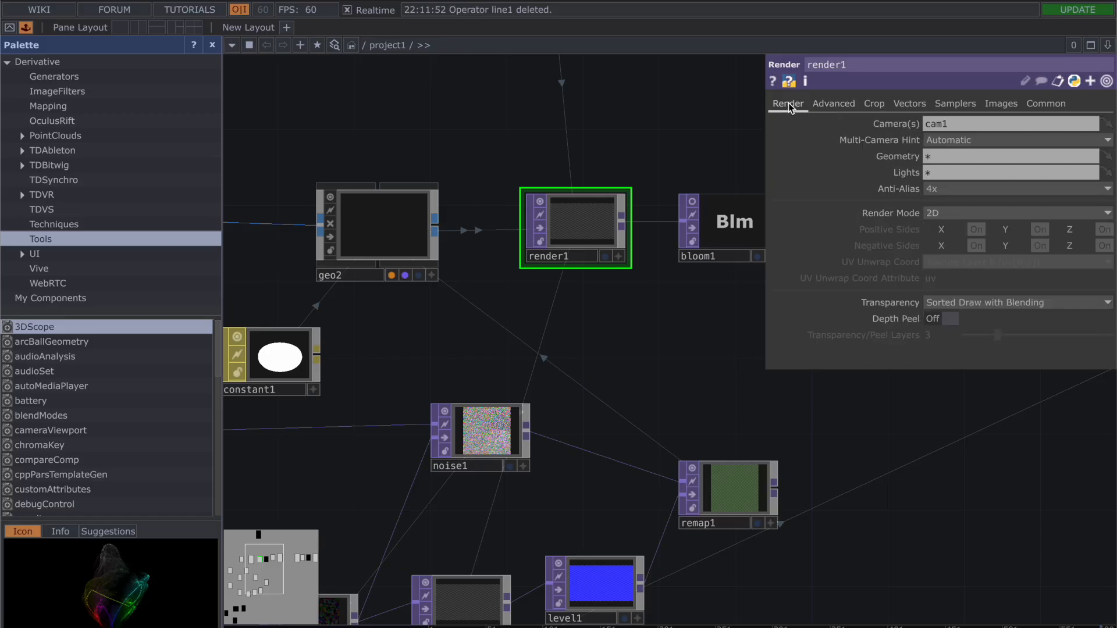
click(835, 104)
click(874, 103)
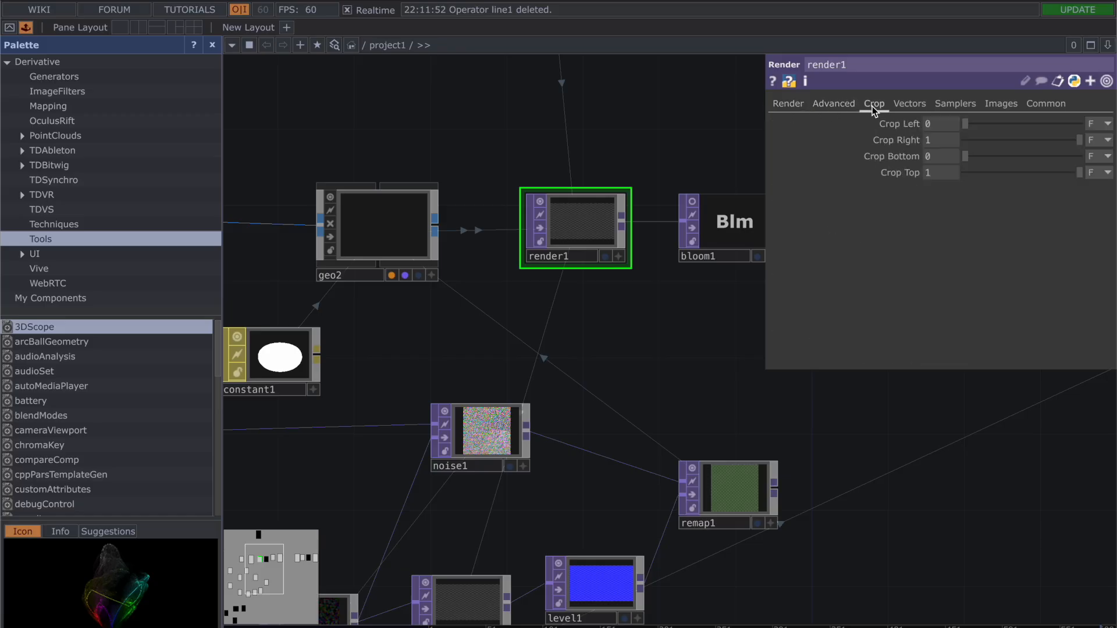
click(922, 105)
click(955, 104)
click(1000, 103)
click(1047, 103)
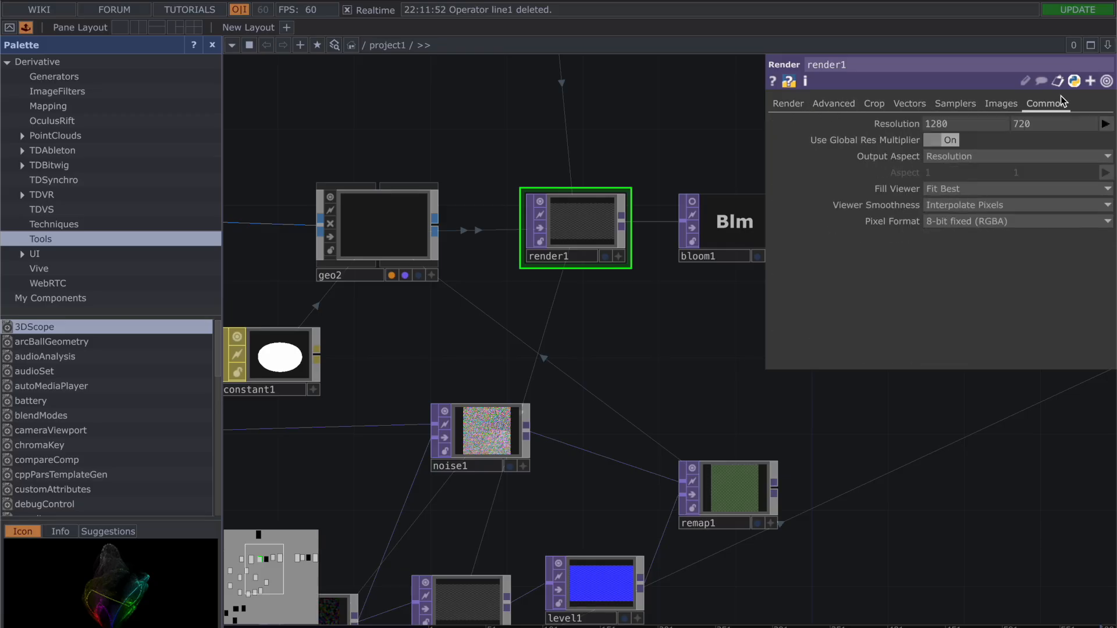
click(790, 105)
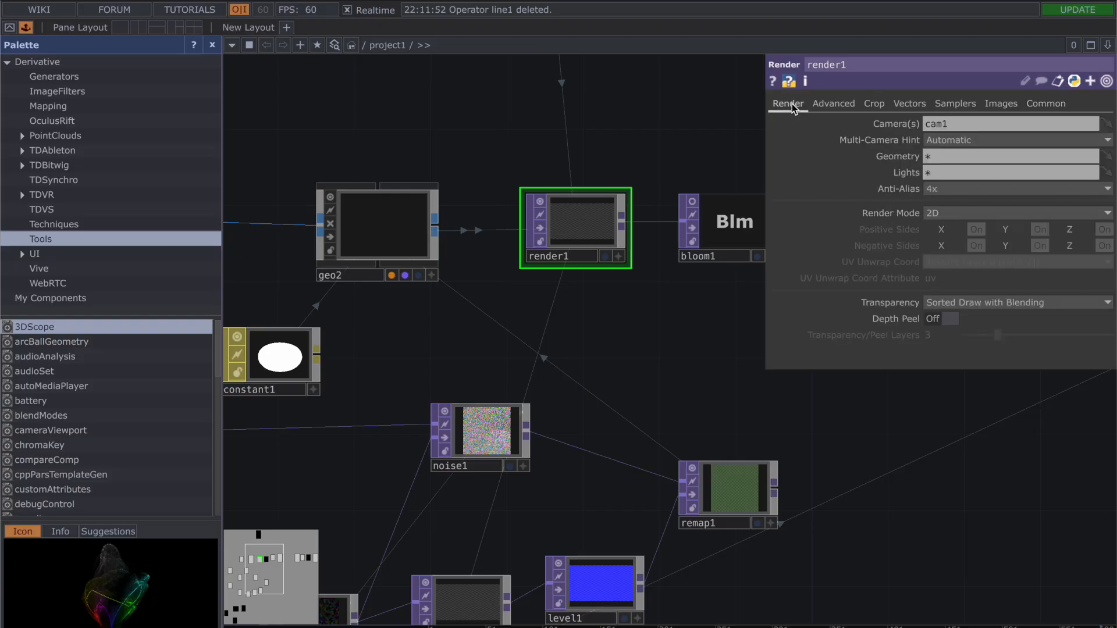
key(p)
Step: Return to feedback1 and review its target TOP and reset settings
drag(658, 121, 945, 100)
scroll(687, 136, down, 5)
drag(701, 119, 753, 252)
scroll(754, 253, down, 2)
drag(669, 195, 644, 150)
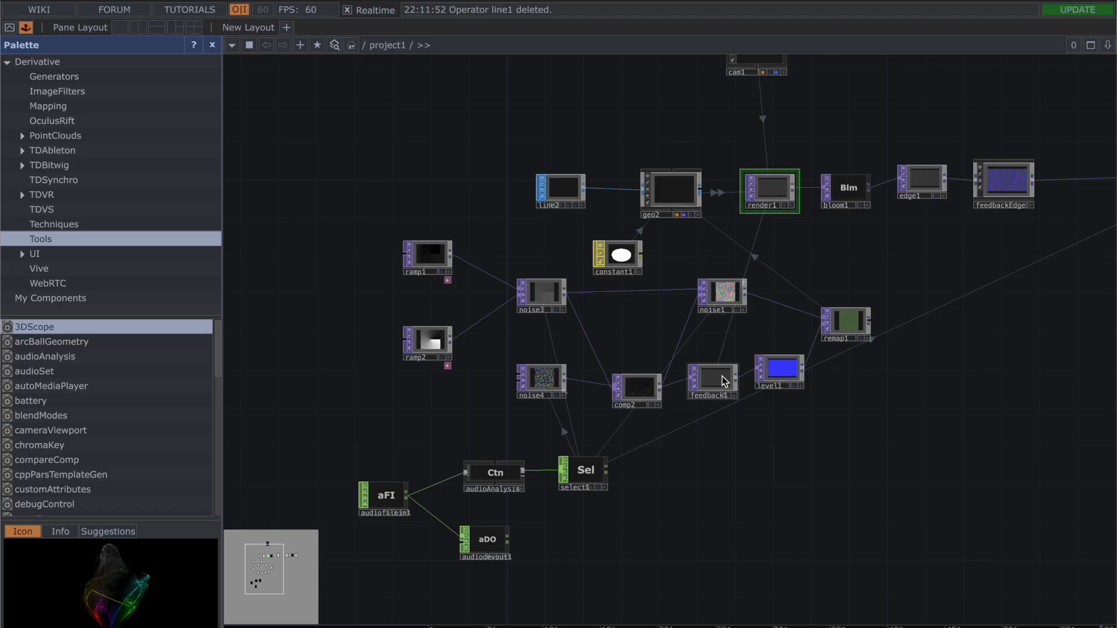
key(p)
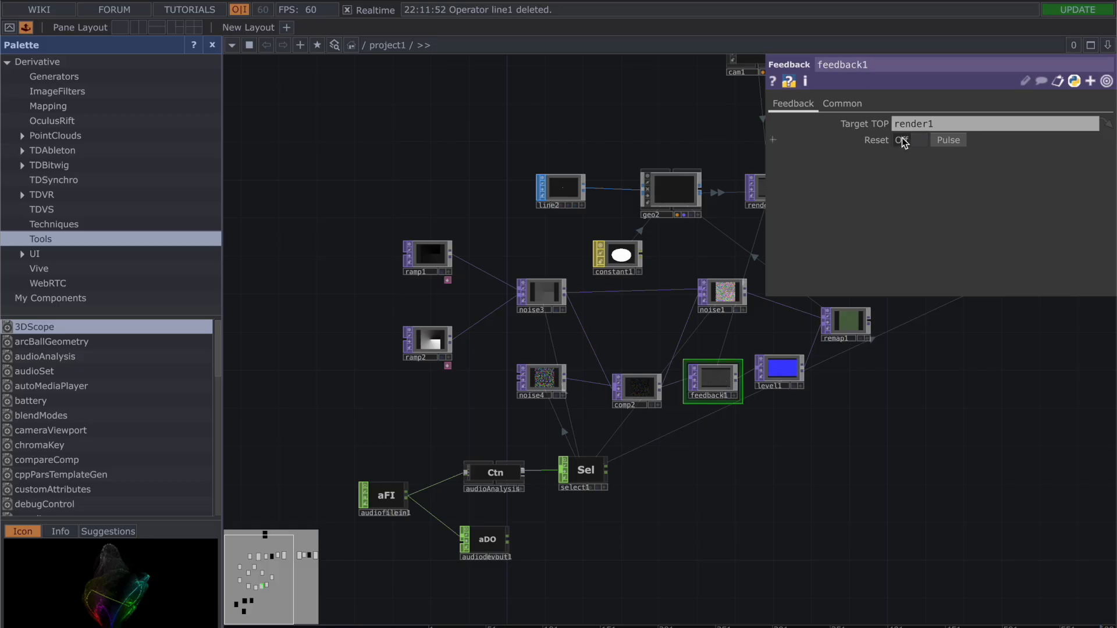
Step: Check the render1 entry in feedback1's Target TOP and close its parameters
click(930, 125)
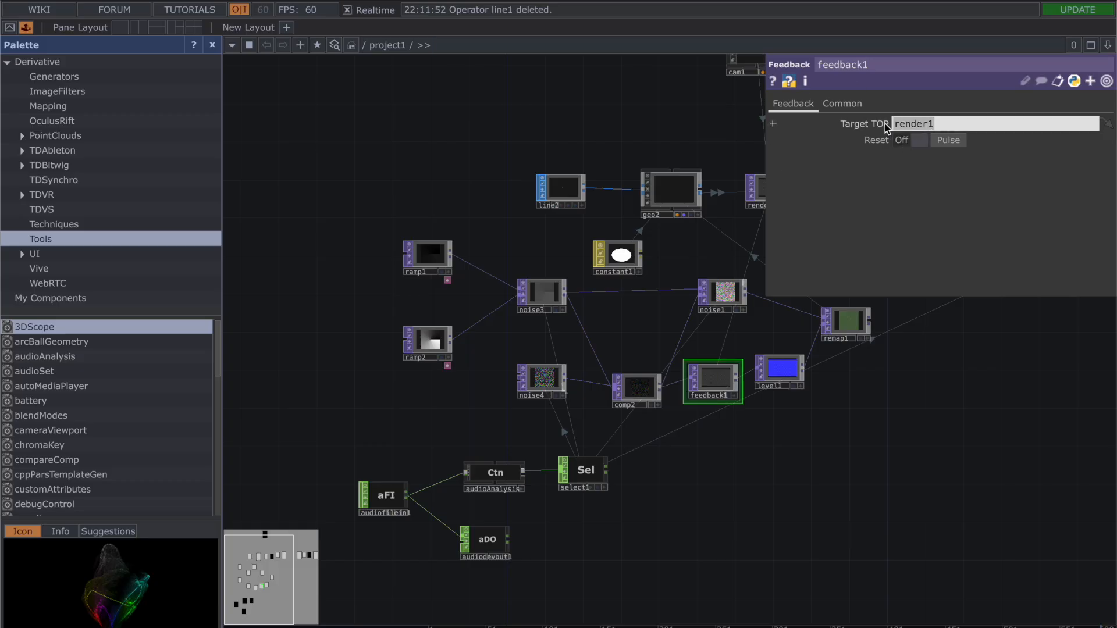
click(896, 368)
key(p)
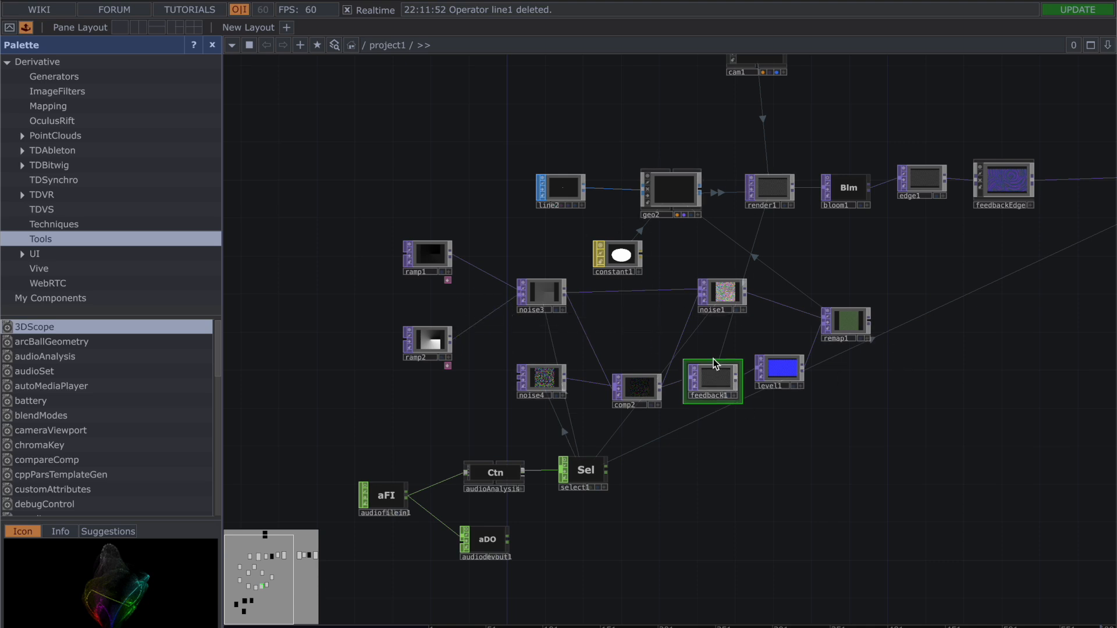
Step: Show render1's output as the network background to preview it, and turn the background display off again
drag(898, 256, 761, 342)
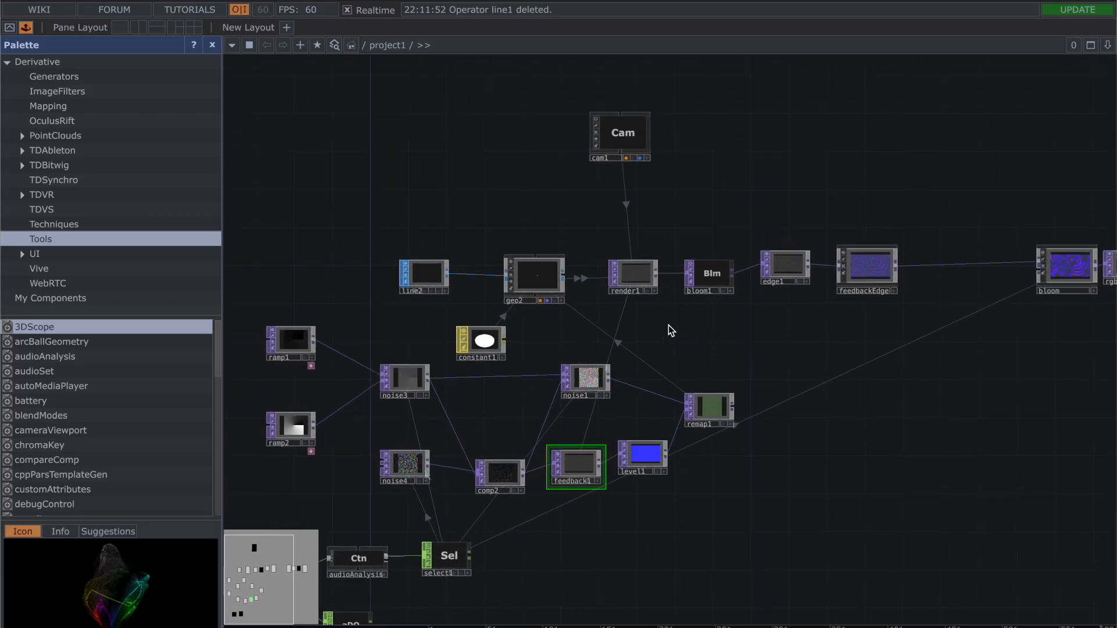
scroll(630, 368, up, 5)
scroll(554, 175, up, 5)
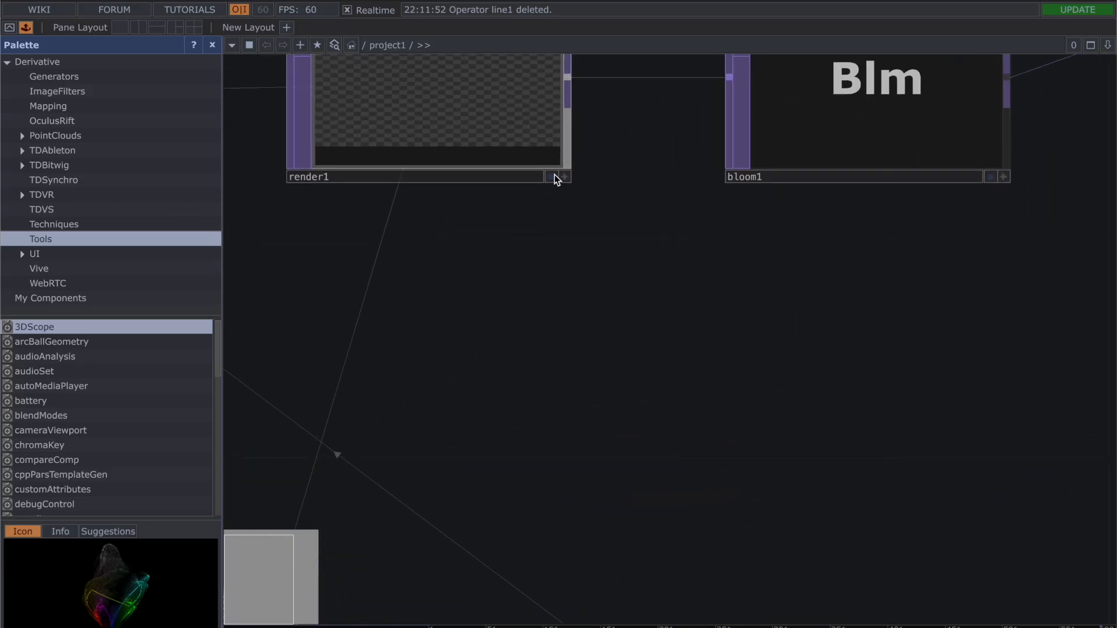
click(548, 168)
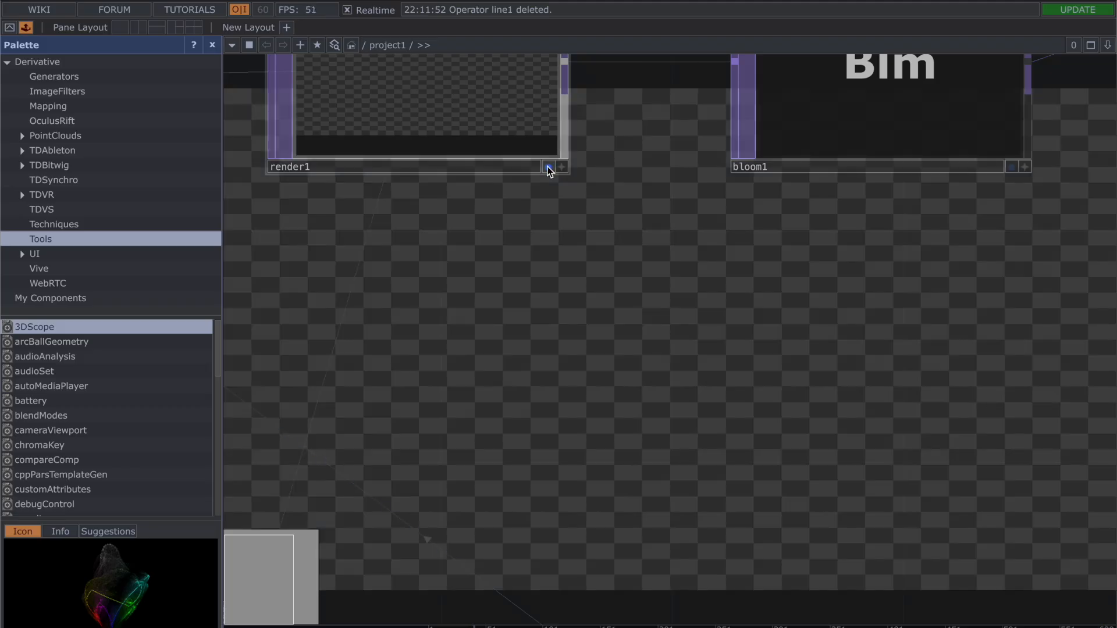
click(548, 168)
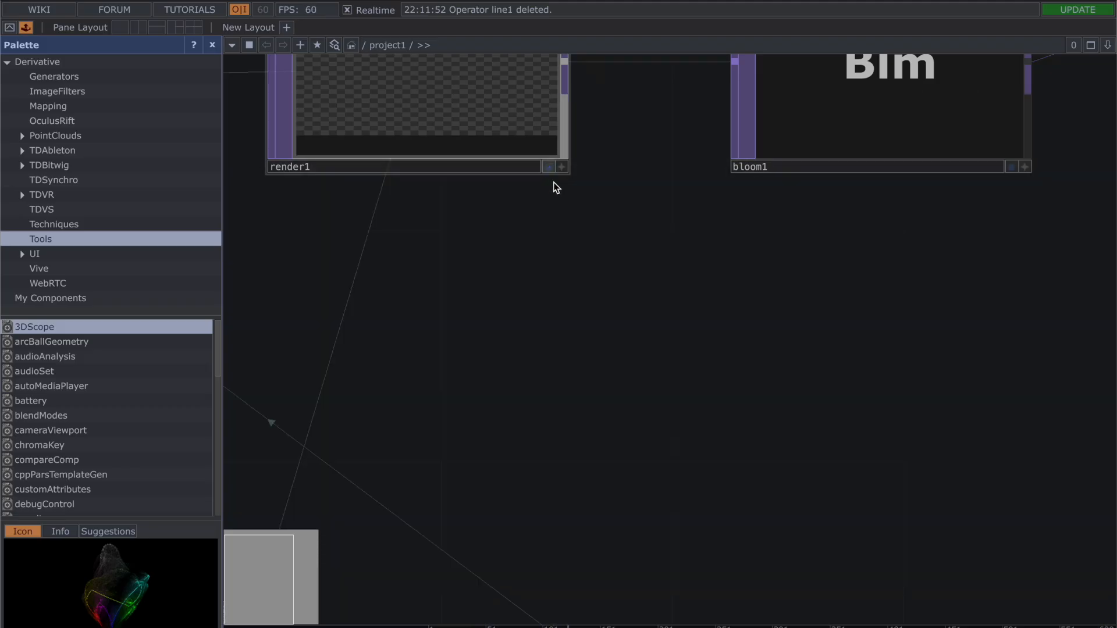
Step: Activate geo2's viewer and orbit its 3D view to inspect the geometry from different angles
scroll(578, 404, down, 3)
drag(602, 362, 751, 223)
scroll(469, 212, up, 5)
drag(436, 96, 672, 576)
scroll(623, 482, up, 4)
drag(625, 401, 701, 552)
click(959, 527)
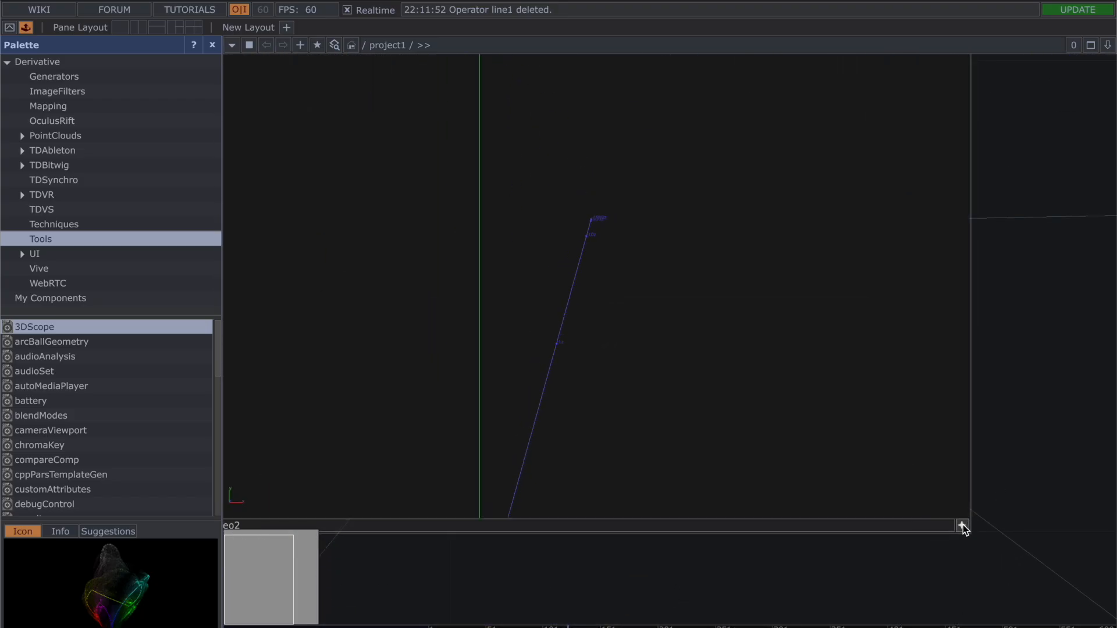
drag(719, 276, 744, 239)
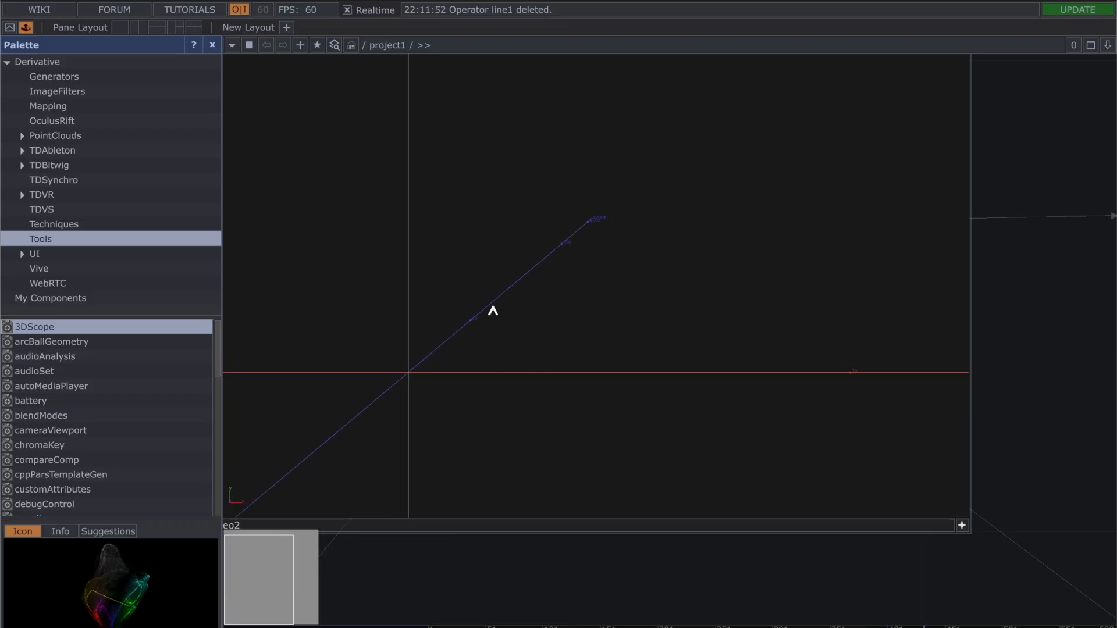
drag(1024, 351, 1047, 202)
scroll(538, 520, down, 8)
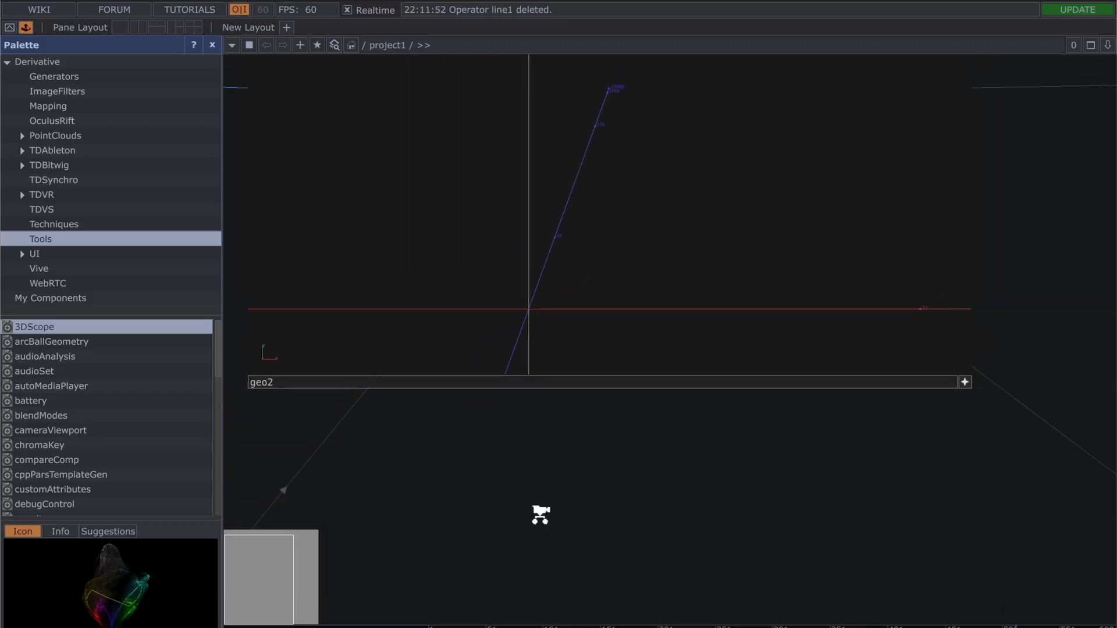
Step: Go to the audio section of the network and select audiofilein1 to examine its connections to audioAnalysis and audiodevout1
drag(533, 522, 712, 127)
drag(864, 262, 1027, 197)
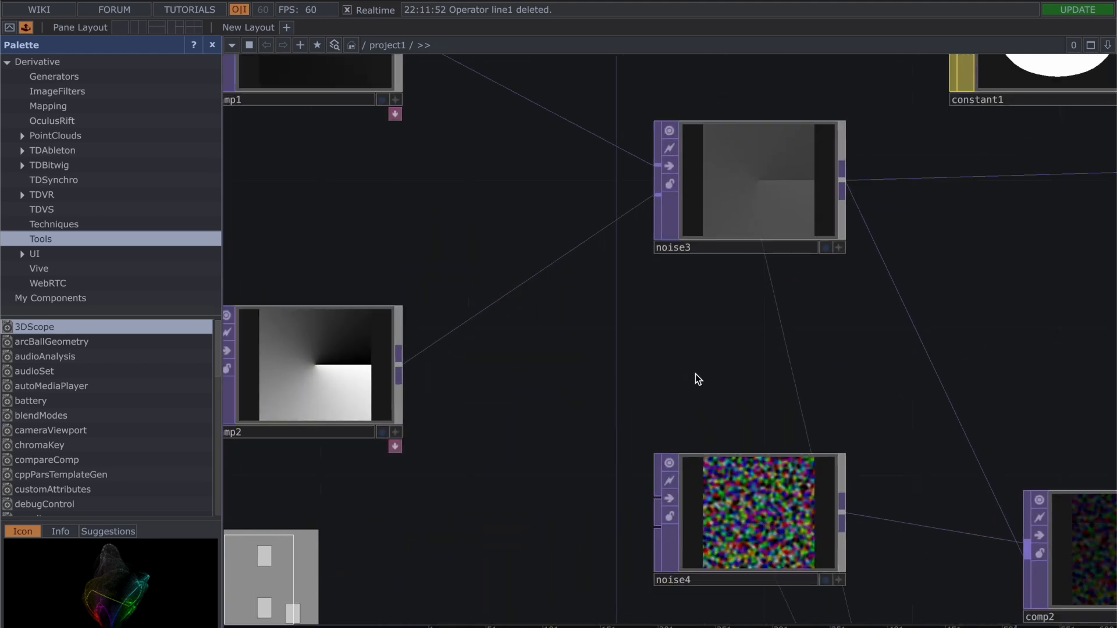
scroll(696, 374, down, 5)
drag(577, 418, 584, 214)
scroll(582, 213, down, 5)
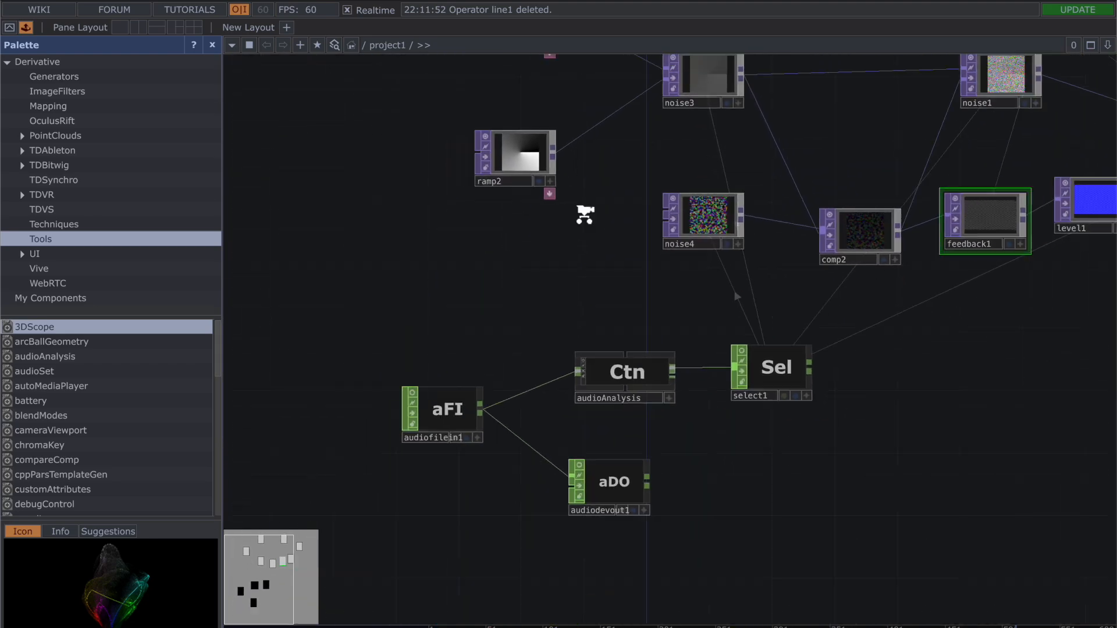
scroll(514, 251, up, 8)
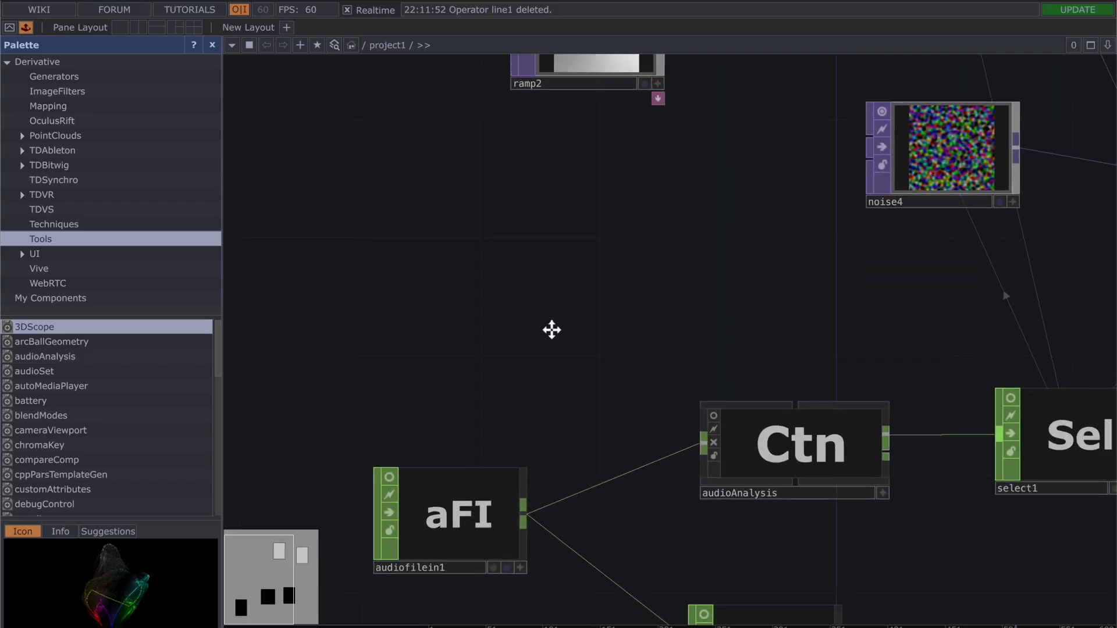
drag(551, 329, 566, 124)
click(461, 296)
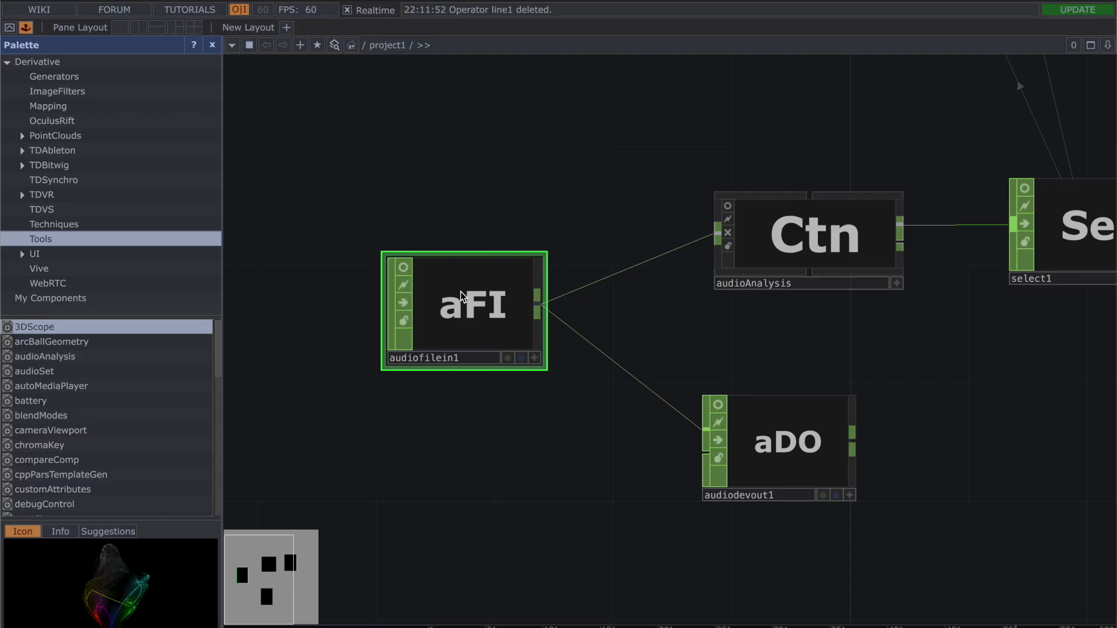
Step: Review the Controls parameters of the audioAnalysis container, including which analysis channels are active
drag(716, 130, 499, 138)
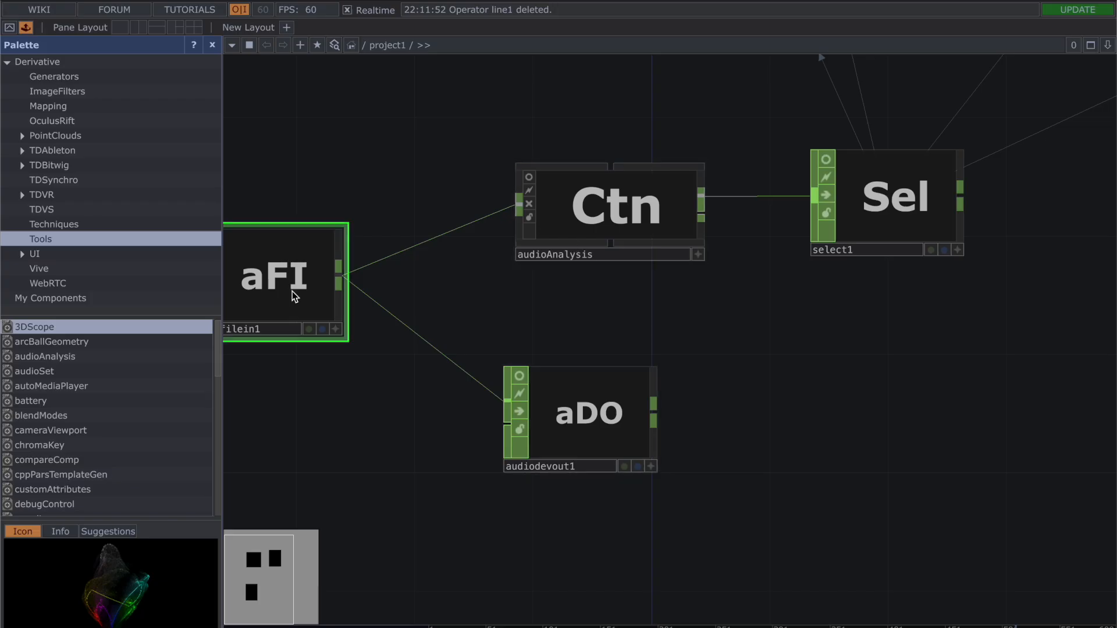
click(662, 208)
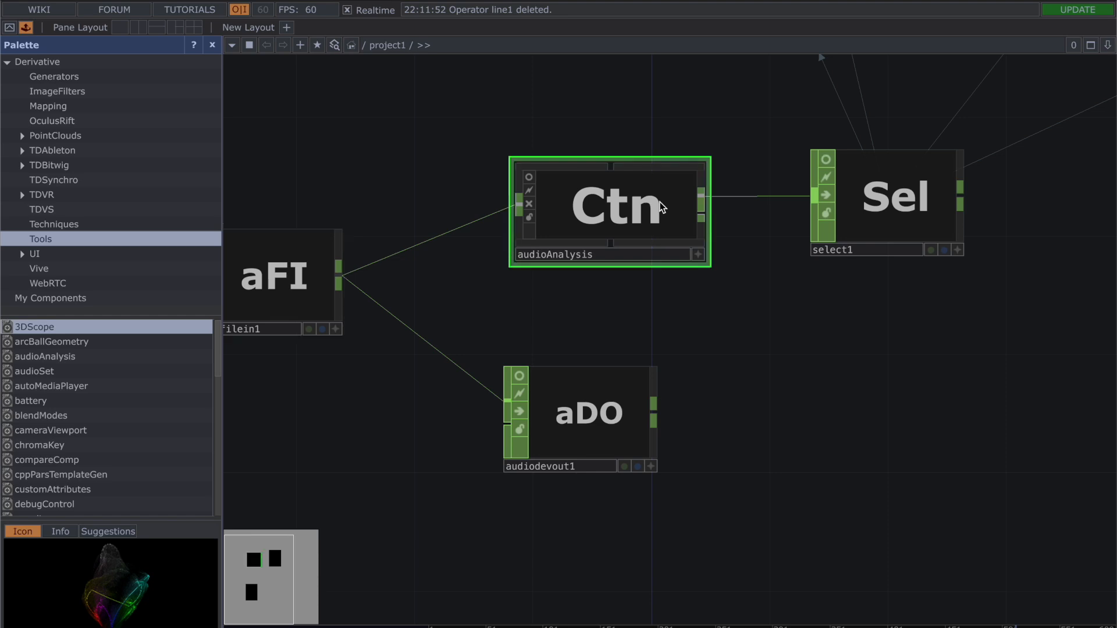
key(p)
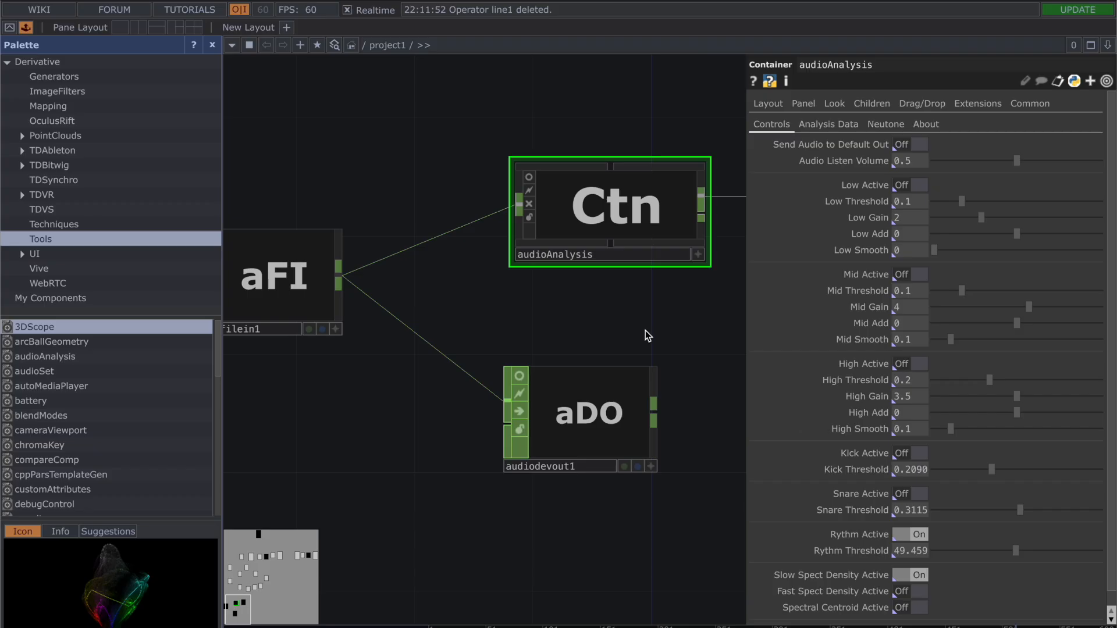
key(p)
Step: Review select1's parameters, focusing on the smsd entry in Channel Names
click(933, 205)
key(p)
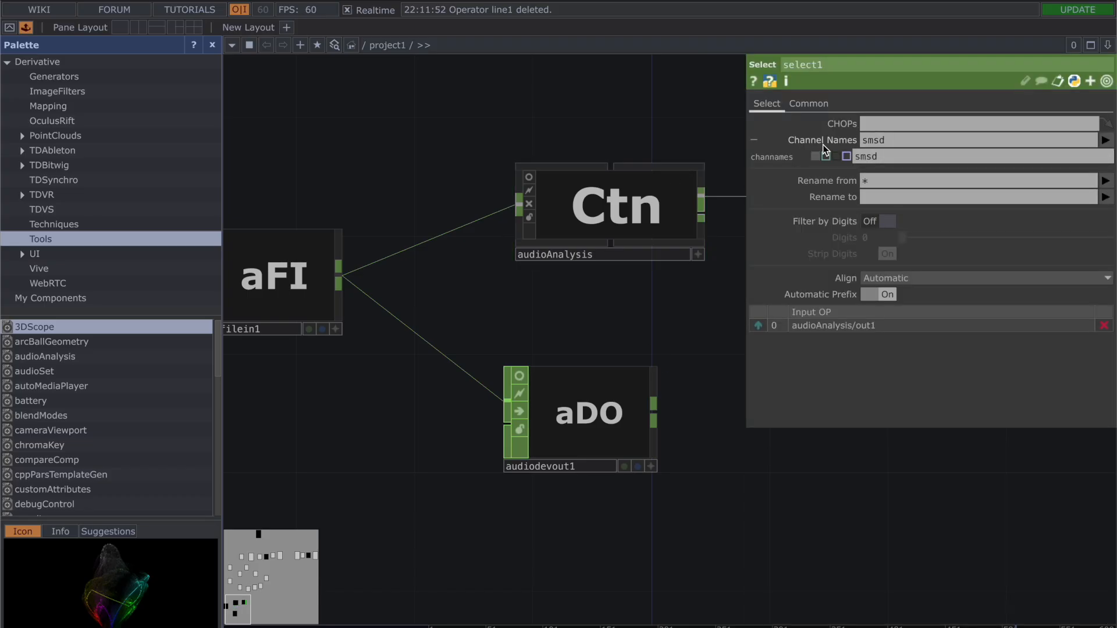
click(875, 146)
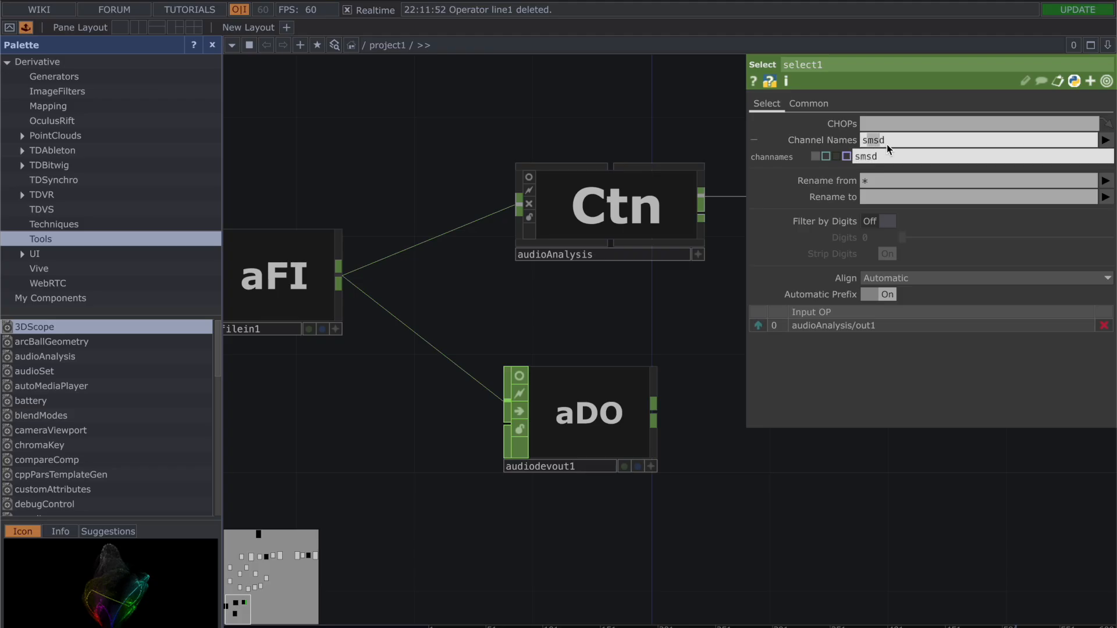
click(701, 136)
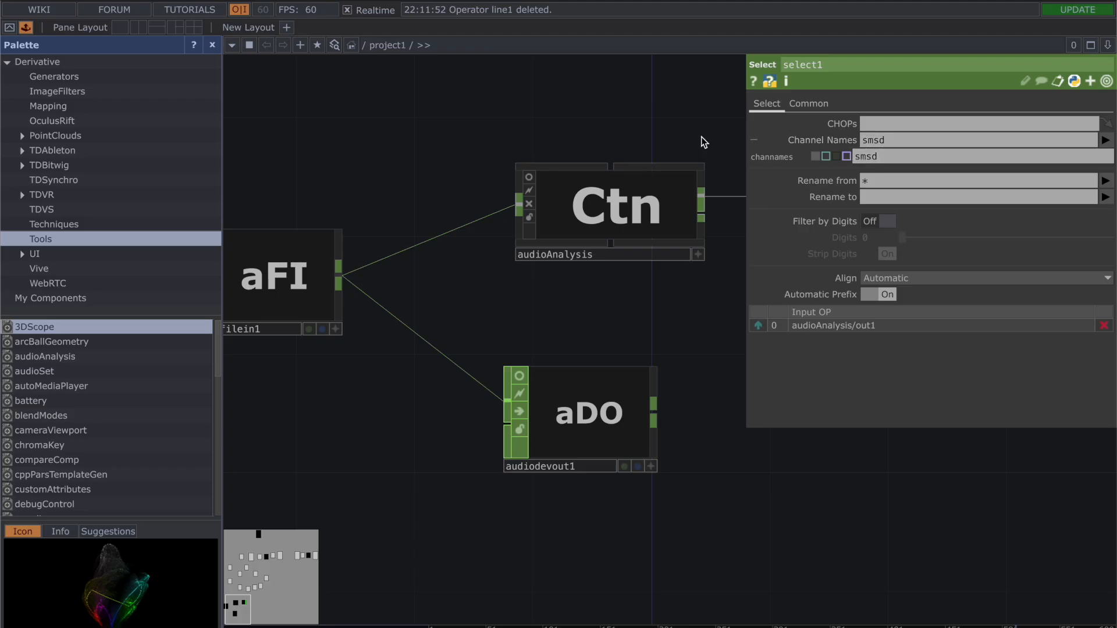
key(p)
Step: Spread out the network by moving noise4 left, comp2 up, level1 right and remap1 to the upper right
drag(700, 112, 511, 326)
scroll(512, 326, down, 5)
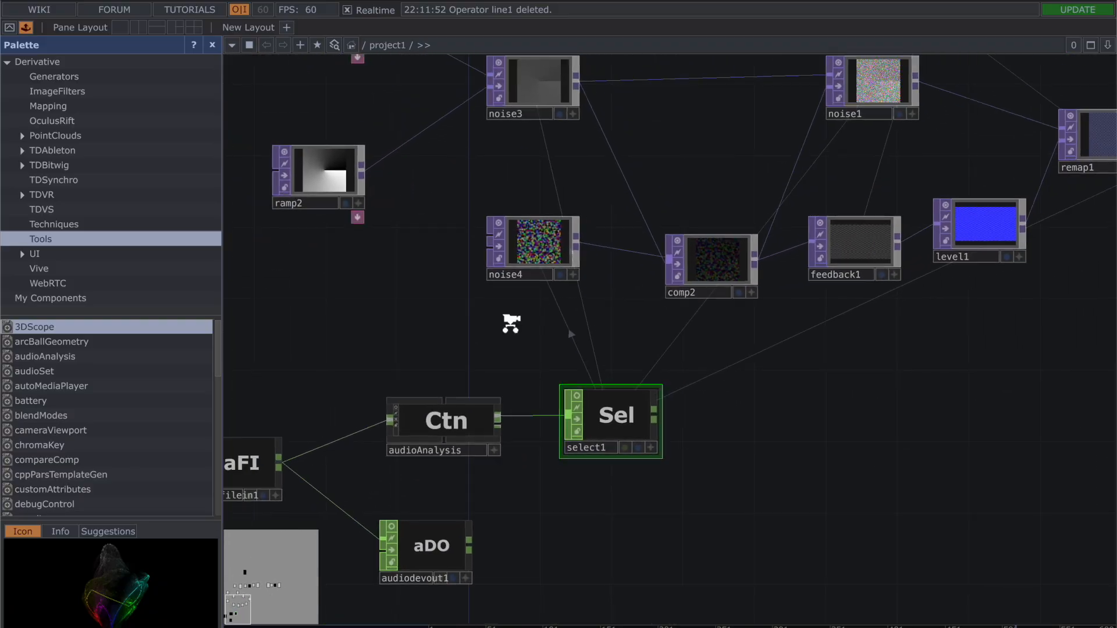
drag(415, 186, 308, 229)
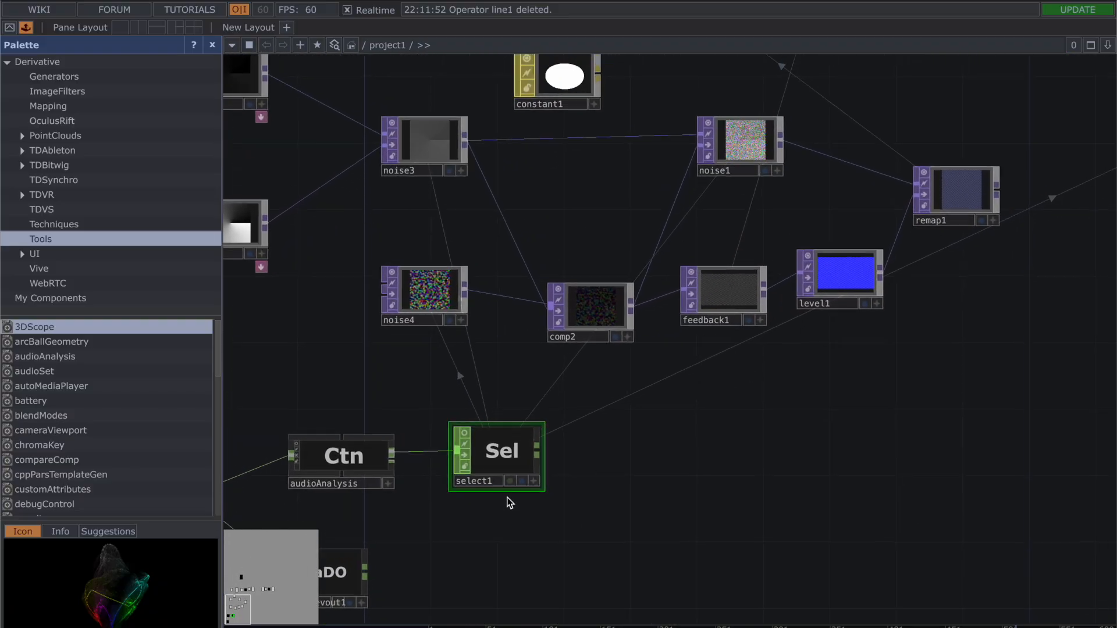
drag(426, 302, 343, 302)
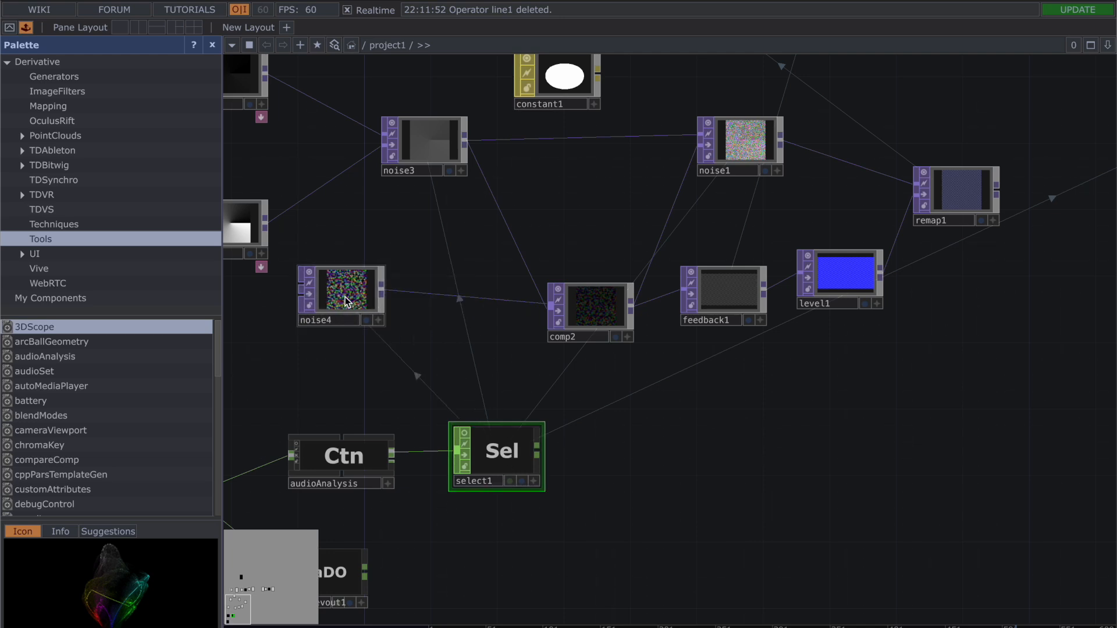
scroll(573, 243, down, 4)
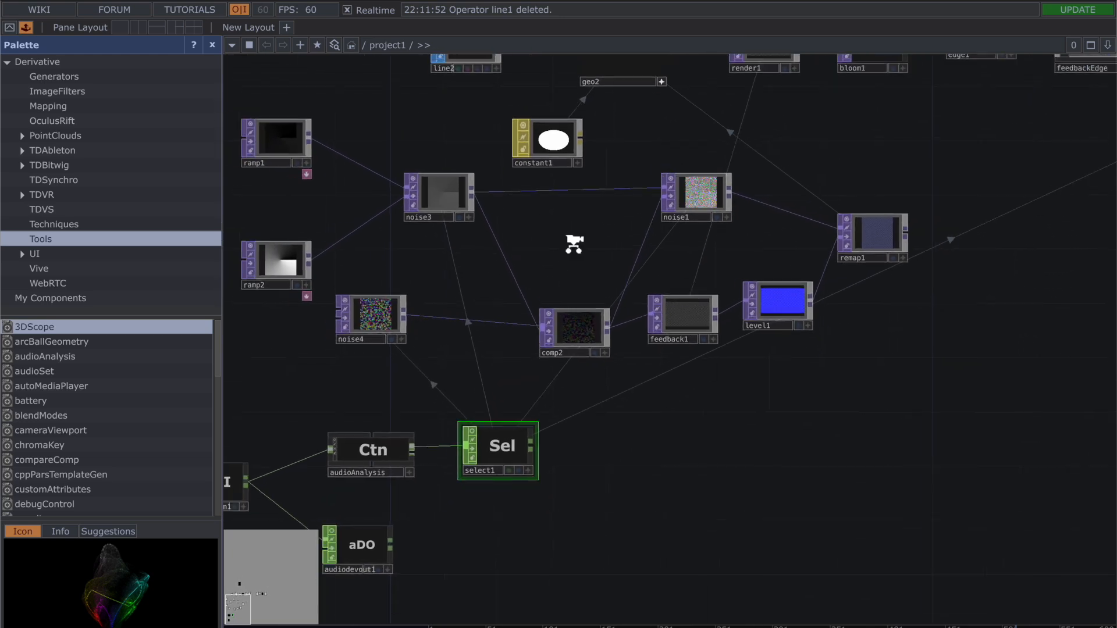
drag(576, 323, 559, 286)
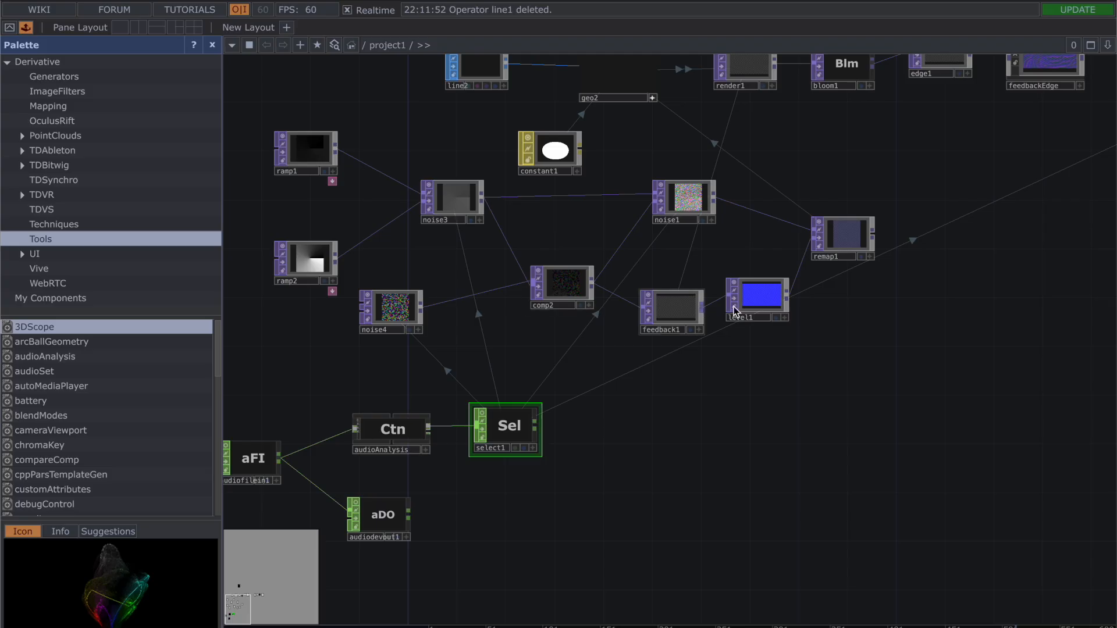
drag(758, 296, 794, 308)
drag(847, 245, 884, 232)
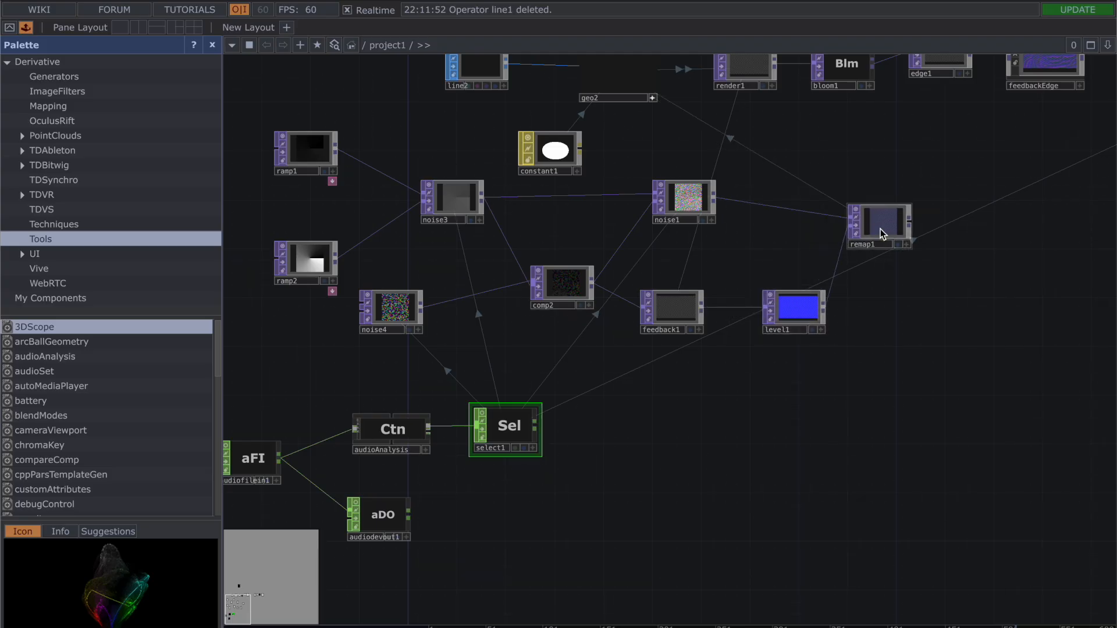
scroll(801, 466, down, 1)
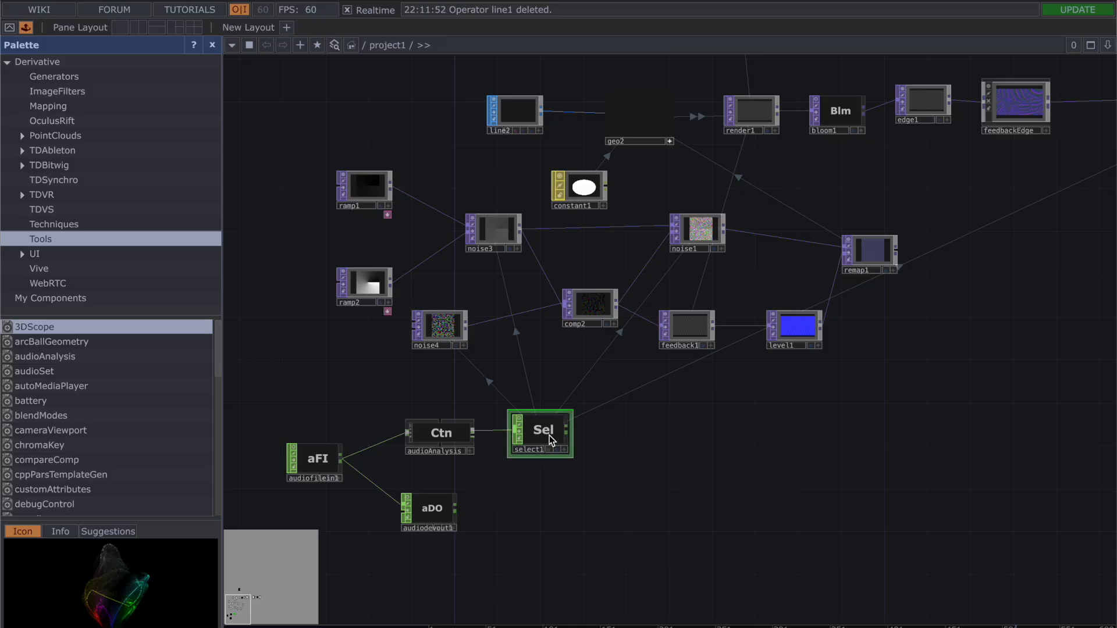
Step: Review the op('select1')['smsd'] expressions in noise4, noise3 and noise1, and shift noise4 slightly to the right
key(p)
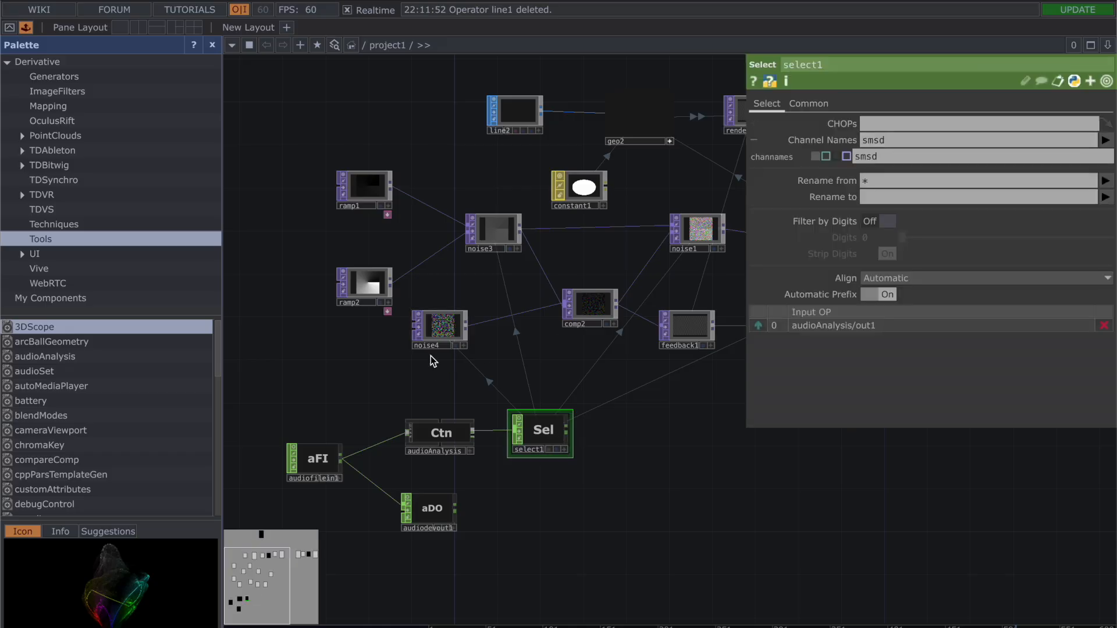
click(433, 329)
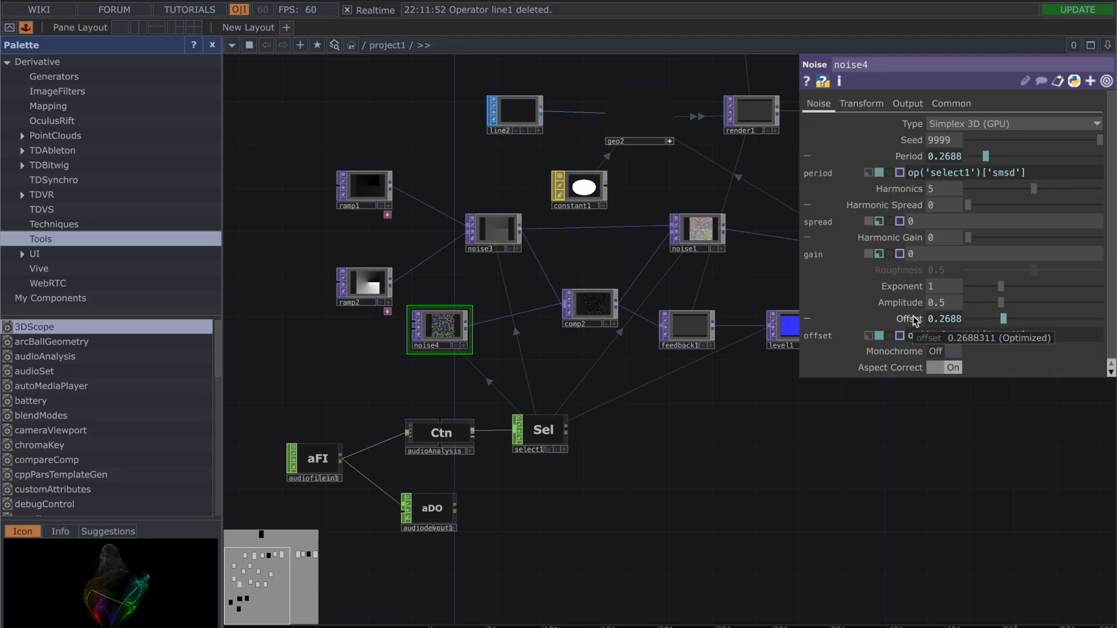
click(504, 235)
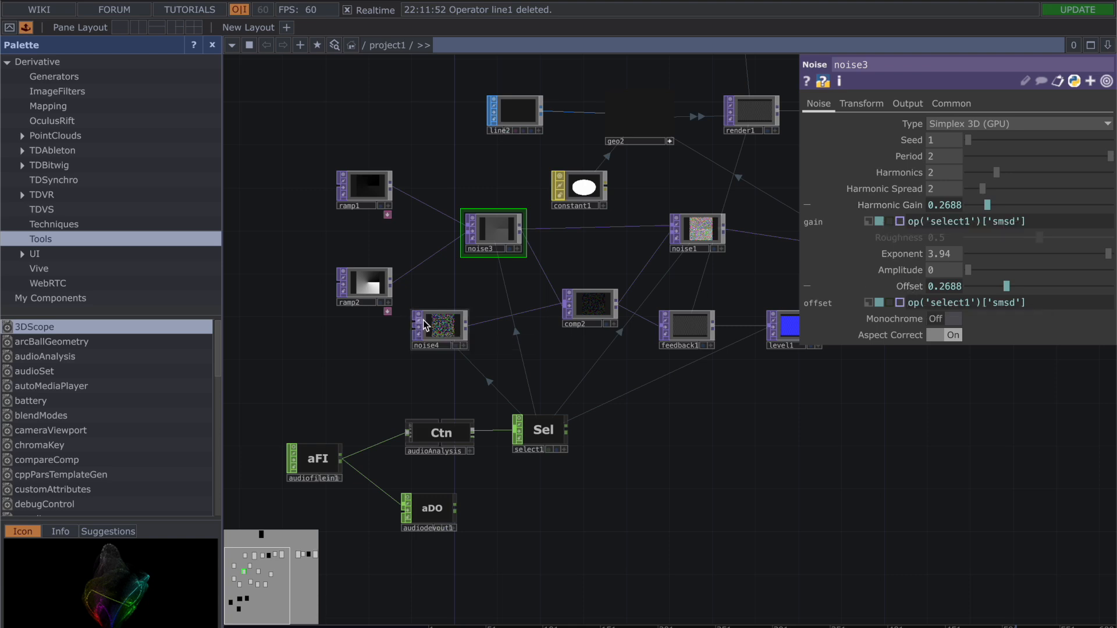
drag(431, 326, 456, 333)
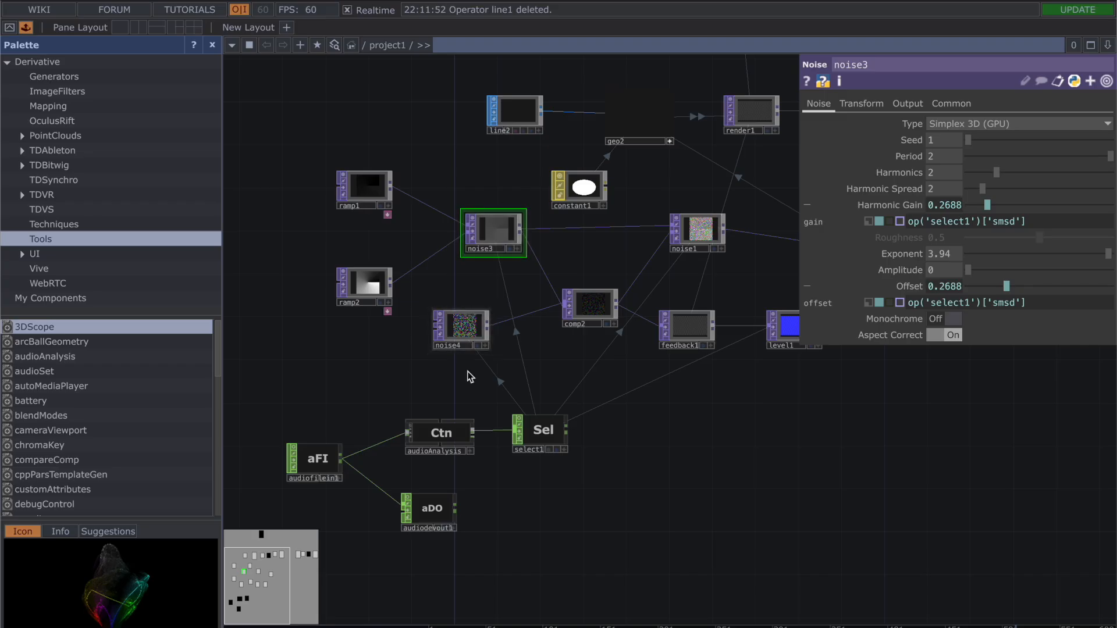
drag(626, 245, 529, 244)
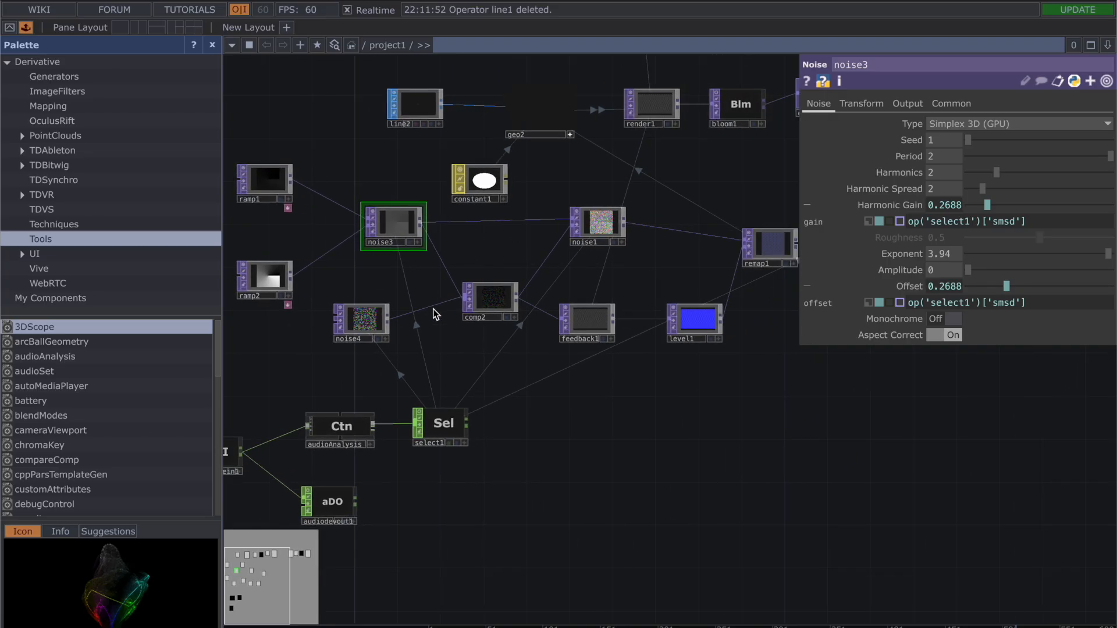
click(594, 227)
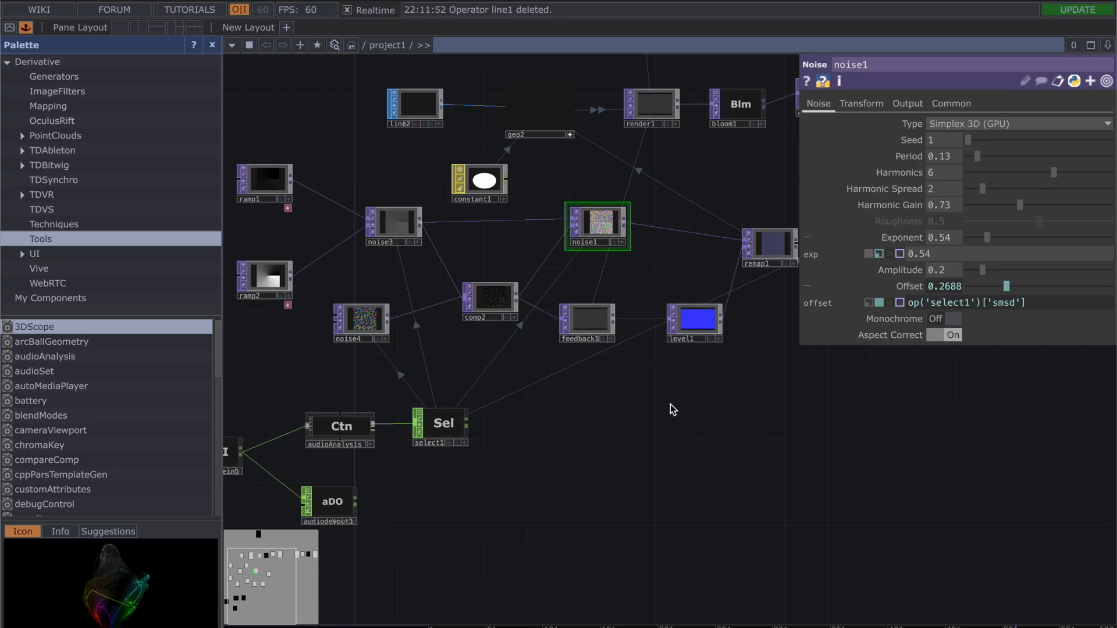
Step: Move bloom left toward feedbackEdge and review its Bloom parameters, focusing on the smsd expression driving Intensity
drag(670, 403, 622, 372)
scroll(711, 374, down, 2)
drag(710, 374, 463, 363)
drag(445, 315, 275, 329)
drag(536, 144, 502, 145)
click(505, 140)
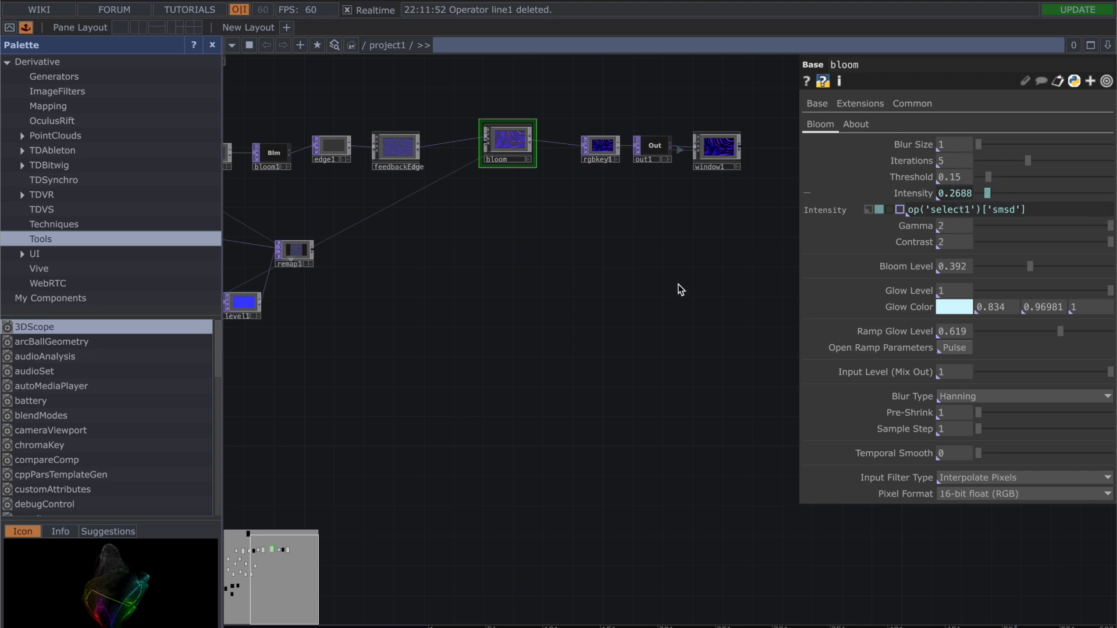
scroll(679, 289, down, 5)
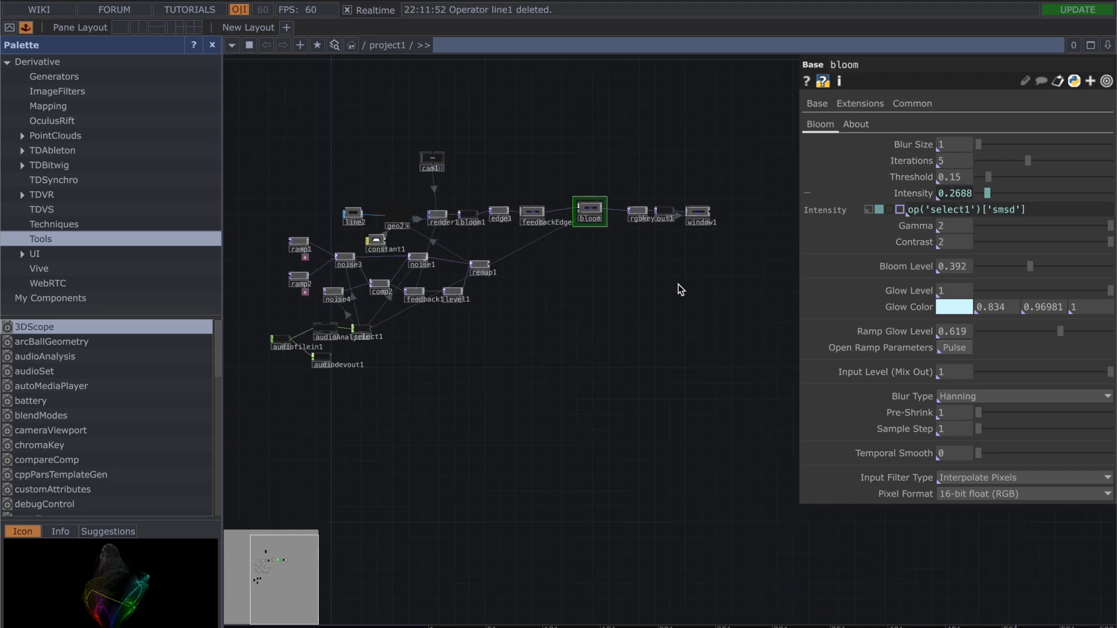
drag(603, 277, 644, 267)
drag(630, 200, 630, 204)
scroll(681, 249, up, 5)
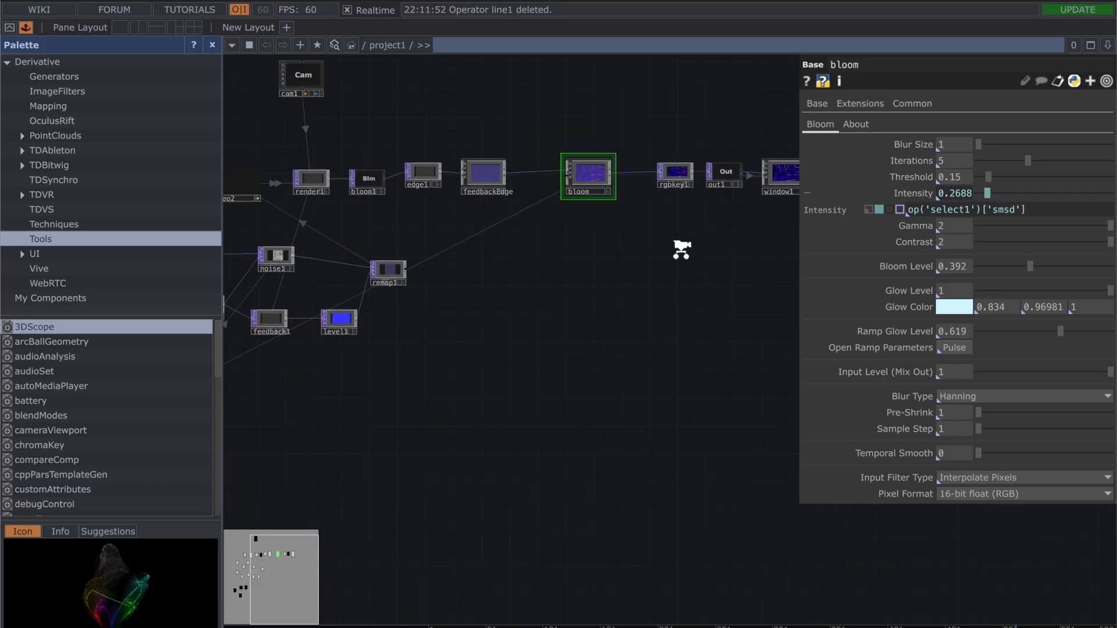
Step: Review bloom1's parameters, including its Bloom settings and its Common settings
scroll(648, 232, down, 5)
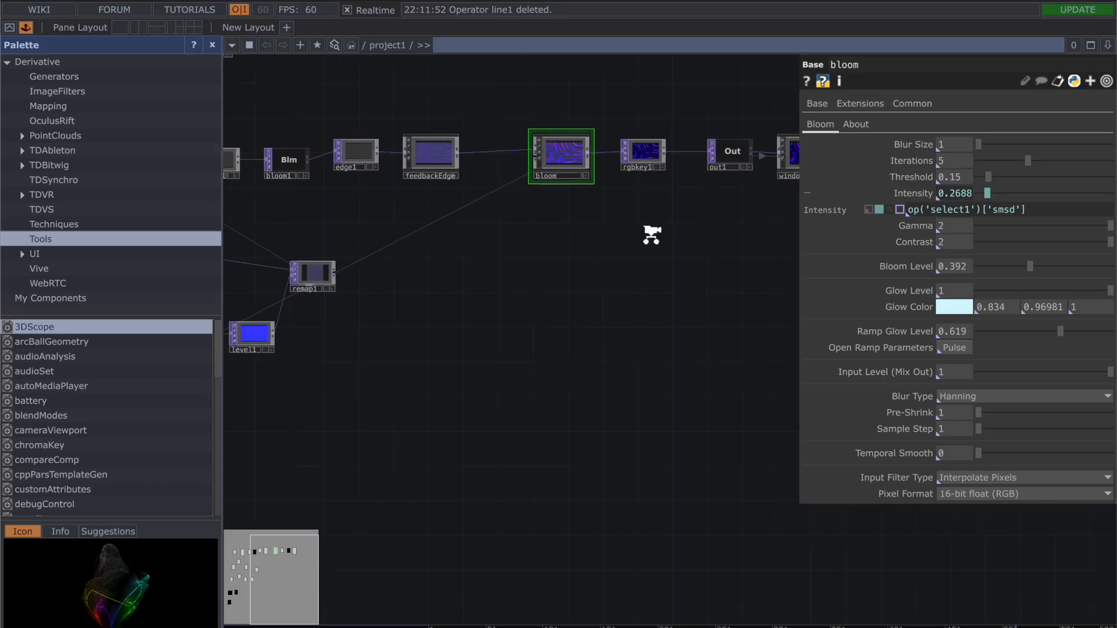
drag(466, 182, 482, 182)
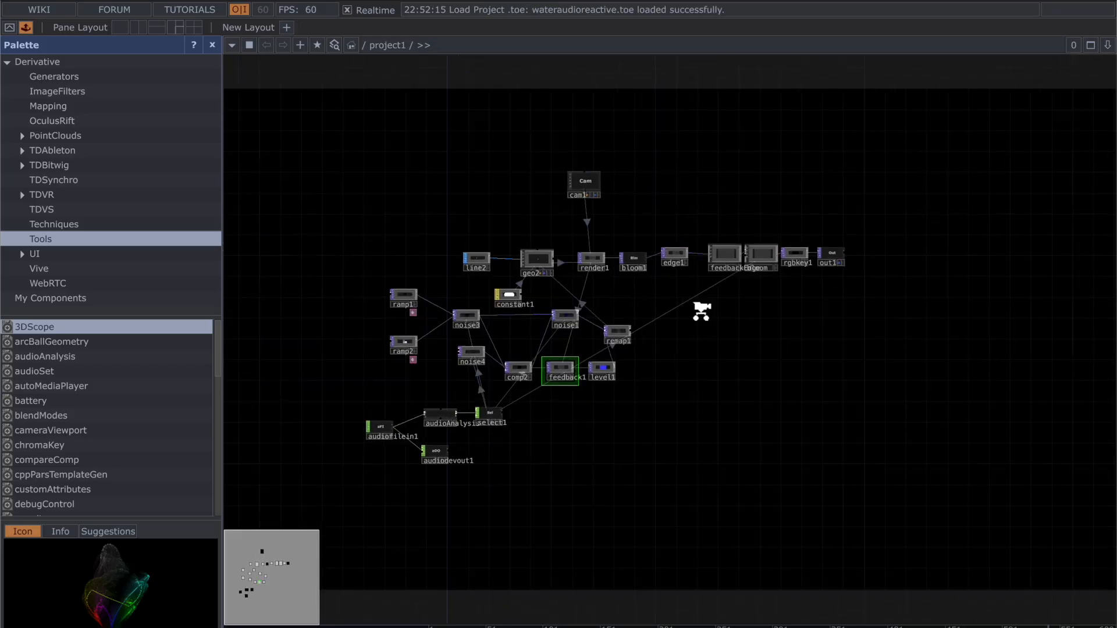
scroll(700, 307, up, 6)
scroll(586, 305, up, 8)
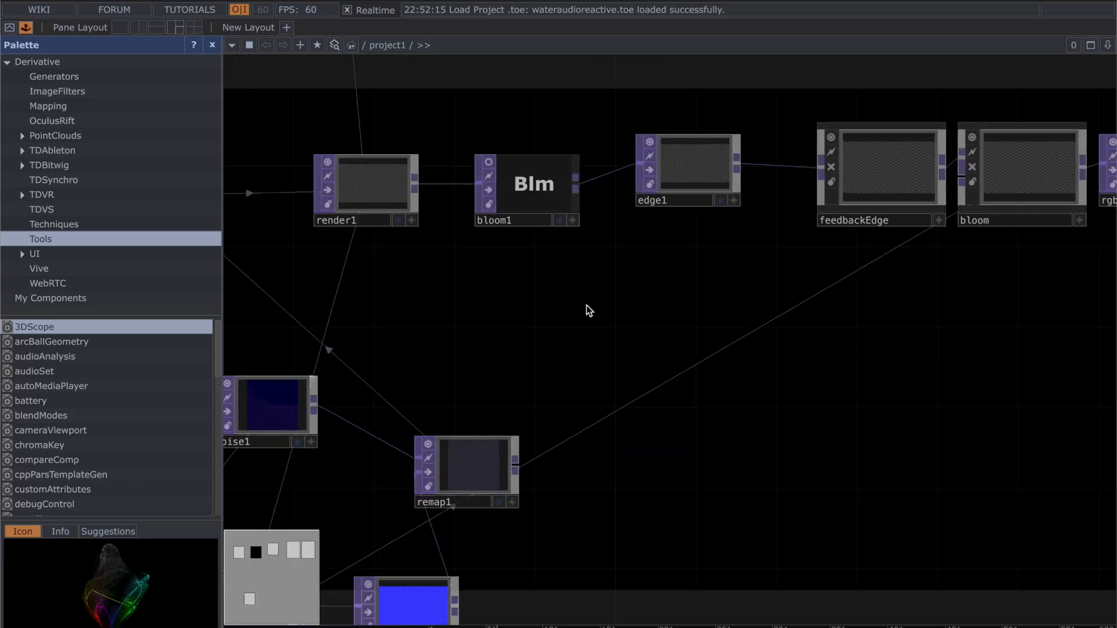
drag(598, 326, 673, 456)
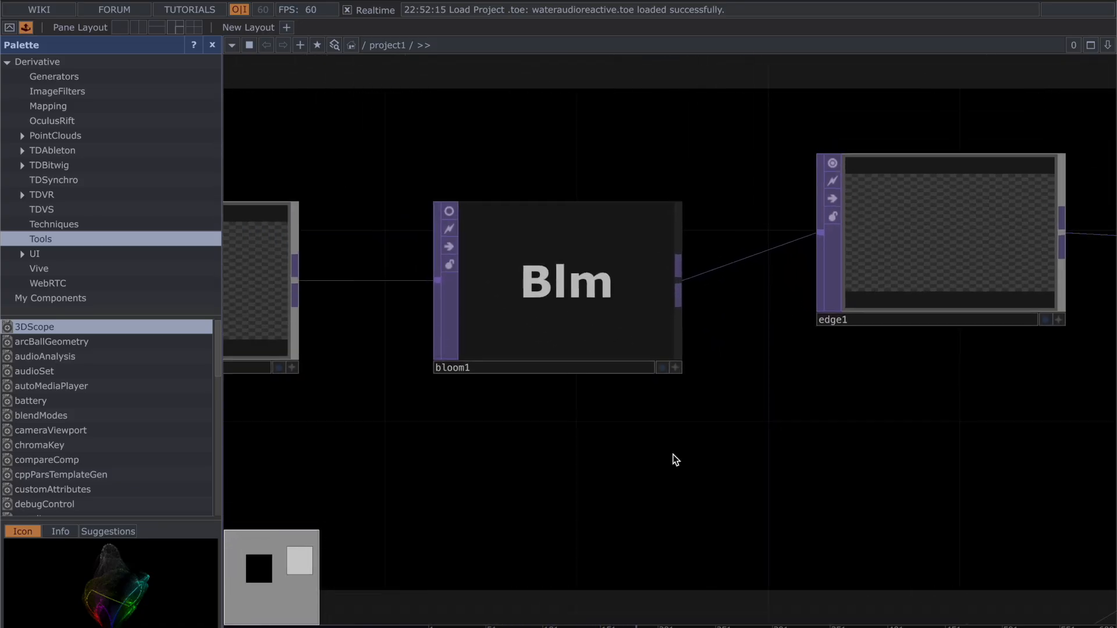
scroll(673, 456, up, 2)
click(601, 311)
key(p)
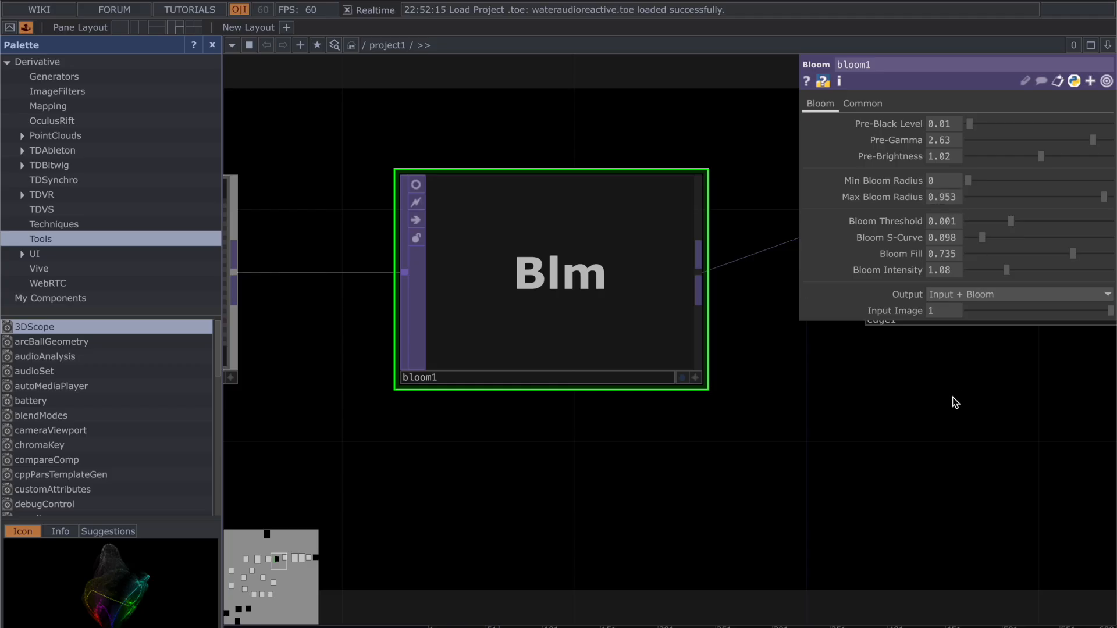
drag(947, 394, 630, 351)
drag(967, 394, 684, 396)
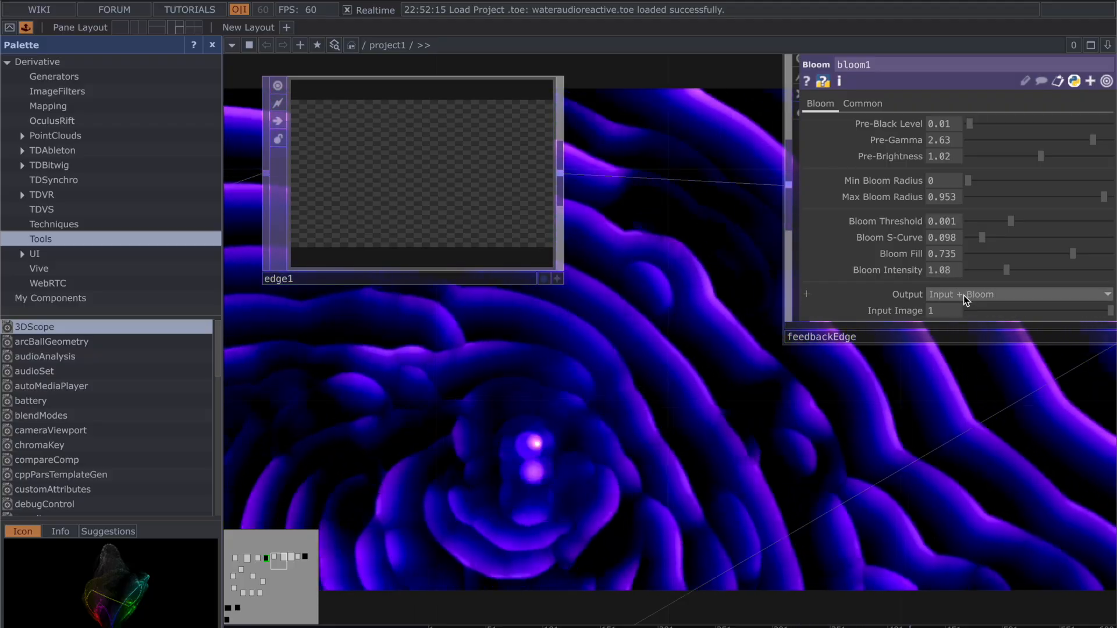
click(855, 105)
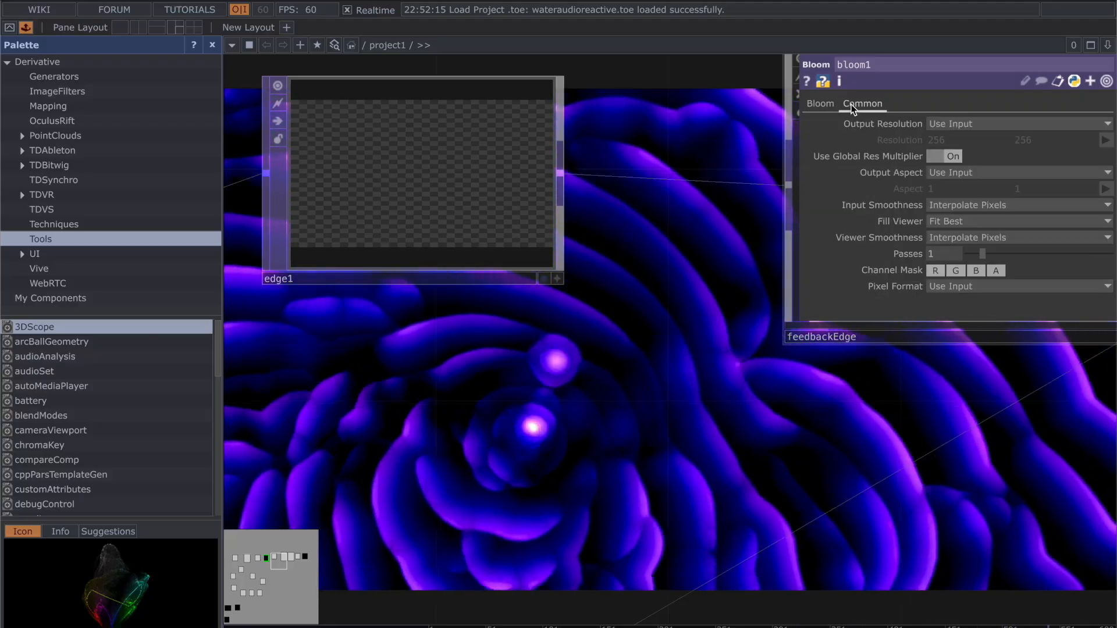
click(821, 103)
Step: Review edge1's Edge parameters, including Select, Strength, Sample Step and Edge Color
drag(690, 264, 400, 327)
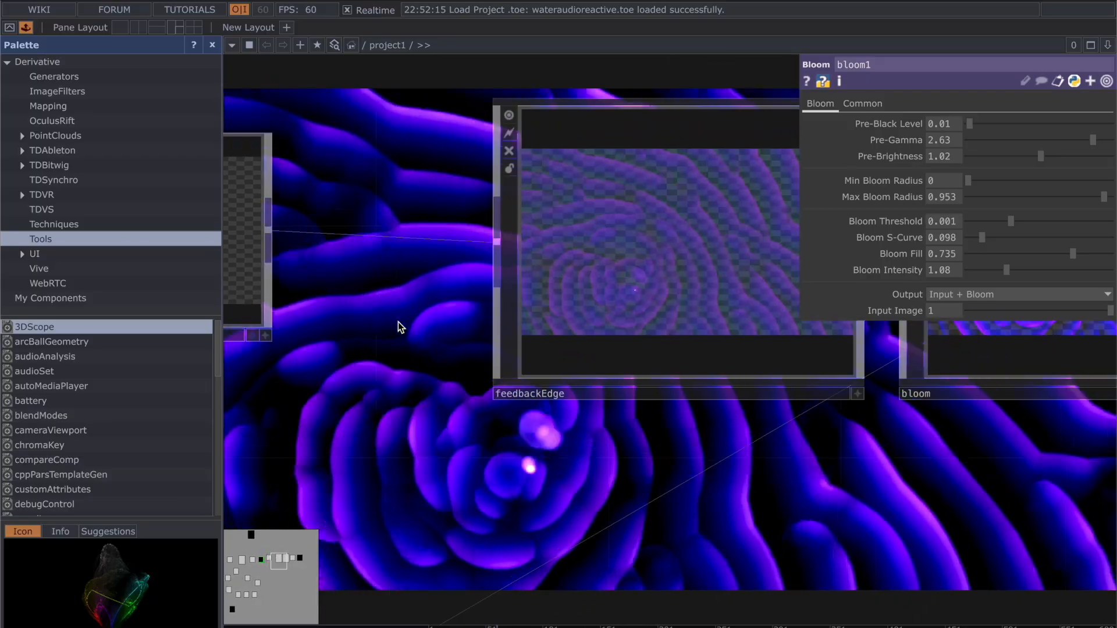
drag(683, 438, 655, 431)
scroll(655, 431, down, 3)
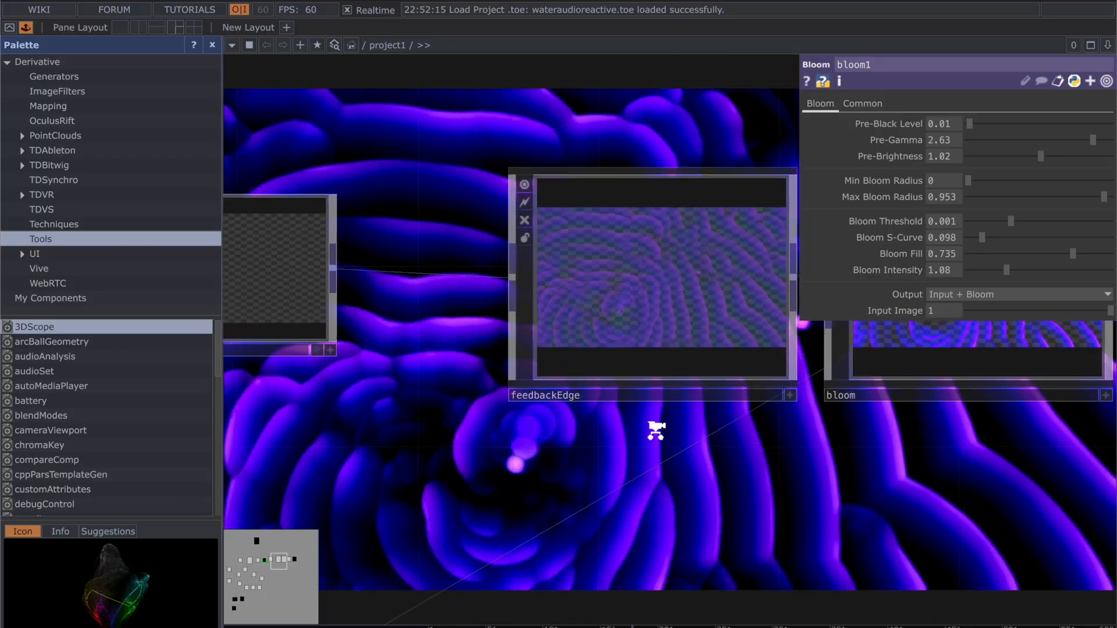
scroll(656, 430, down, 2)
drag(475, 404, 647, 405)
click(566, 338)
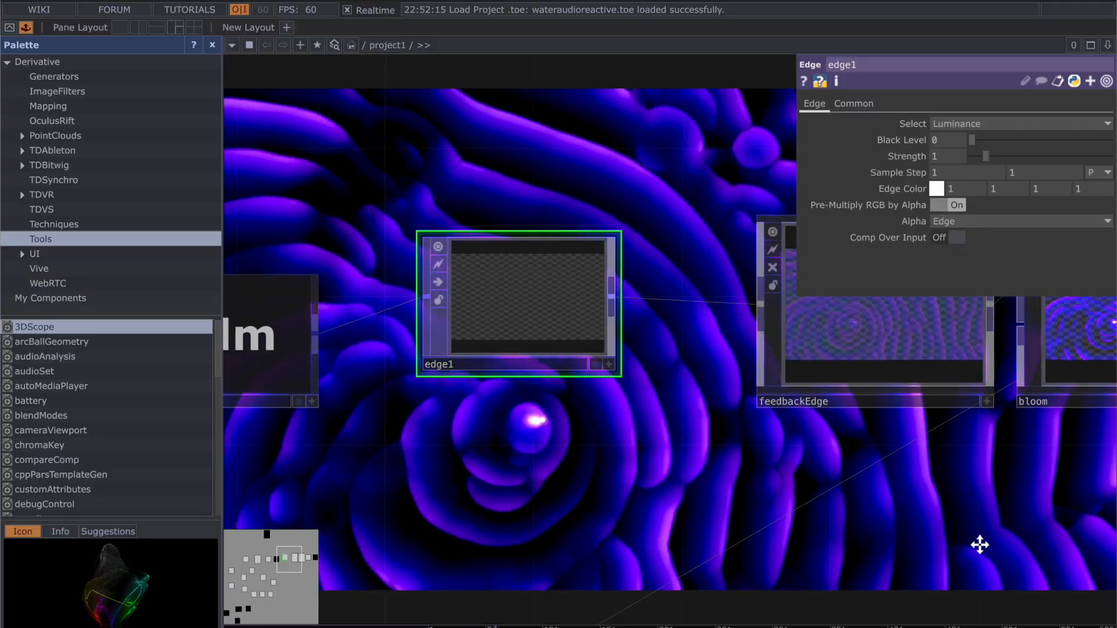
Step: Review feedbackEdge's Feedback parameters and its place in the chain between edge1 and bloom
drag(992, 544, 531, 469)
click(421, 187)
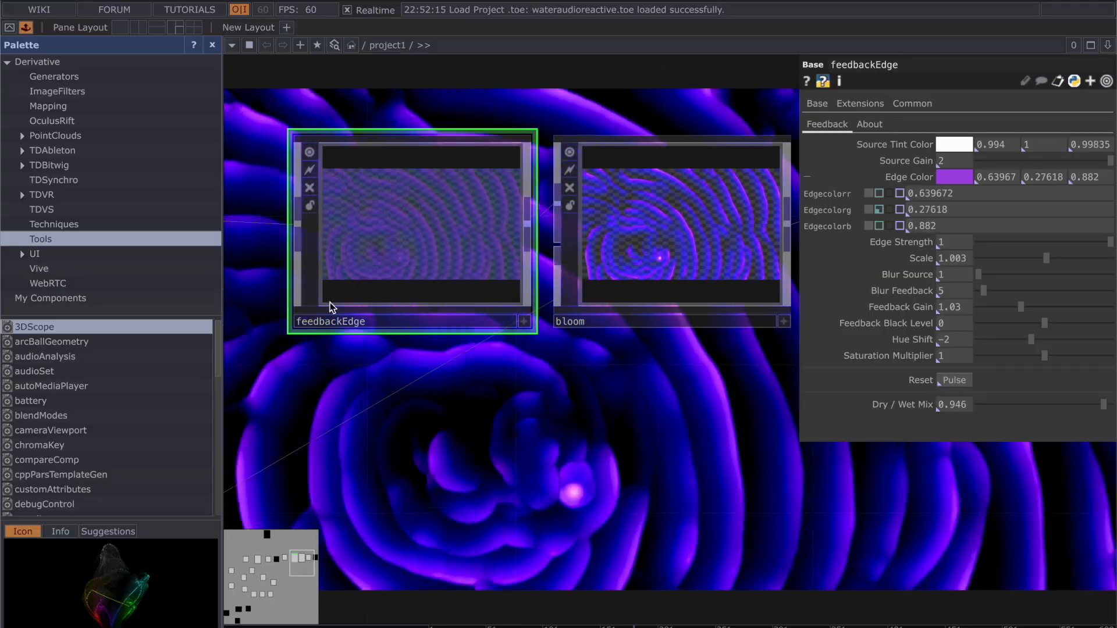
drag(299, 367, 543, 415)
scroll(542, 416, down, 10)
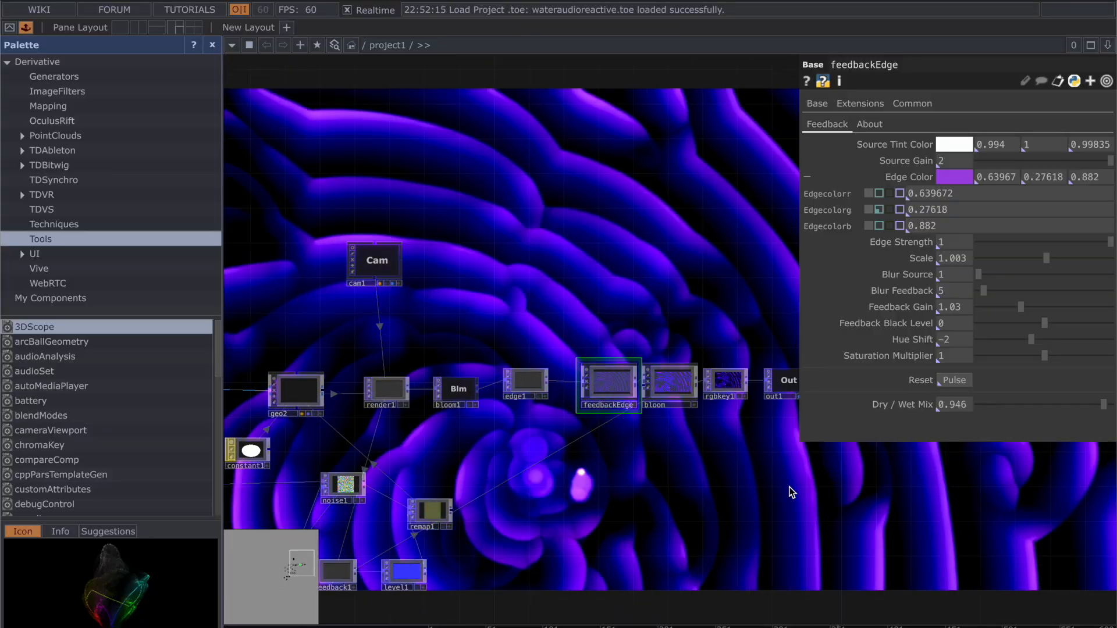
drag(778, 482, 623, 413)
scroll(622, 413, down, 2)
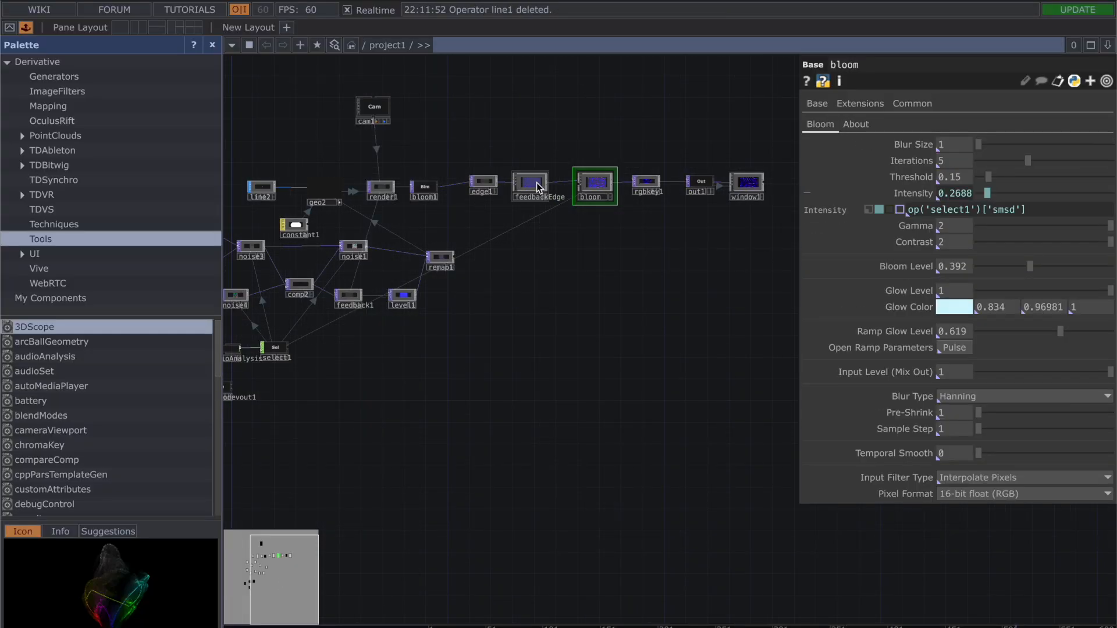
scroll(524, 257, up, 5)
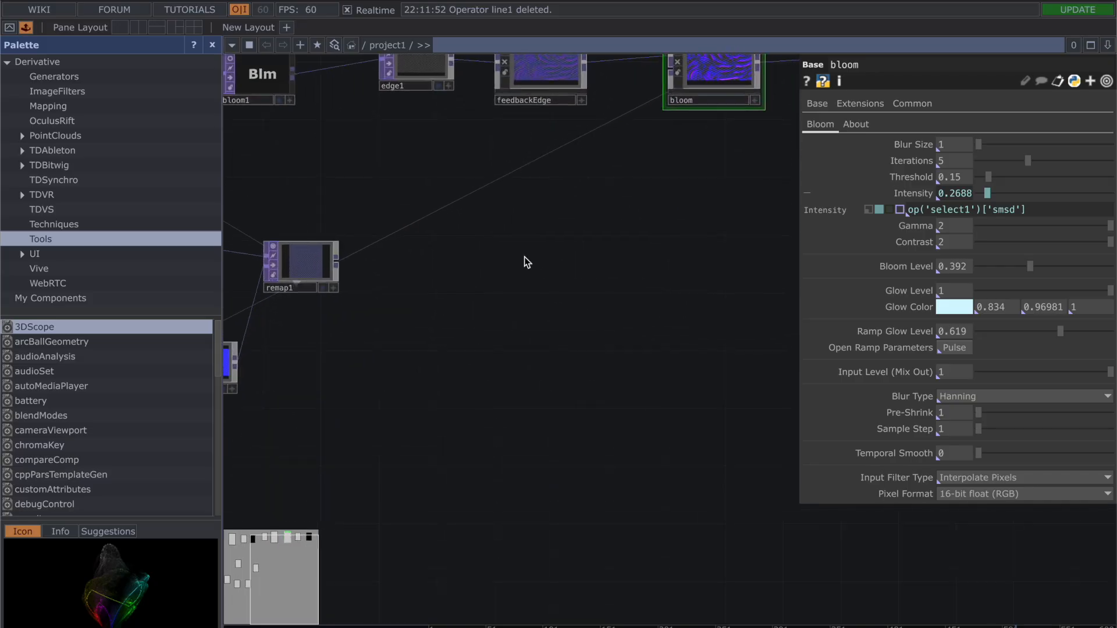
scroll(567, 122, up, 5)
drag(567, 122, 556, 288)
click(556, 201)
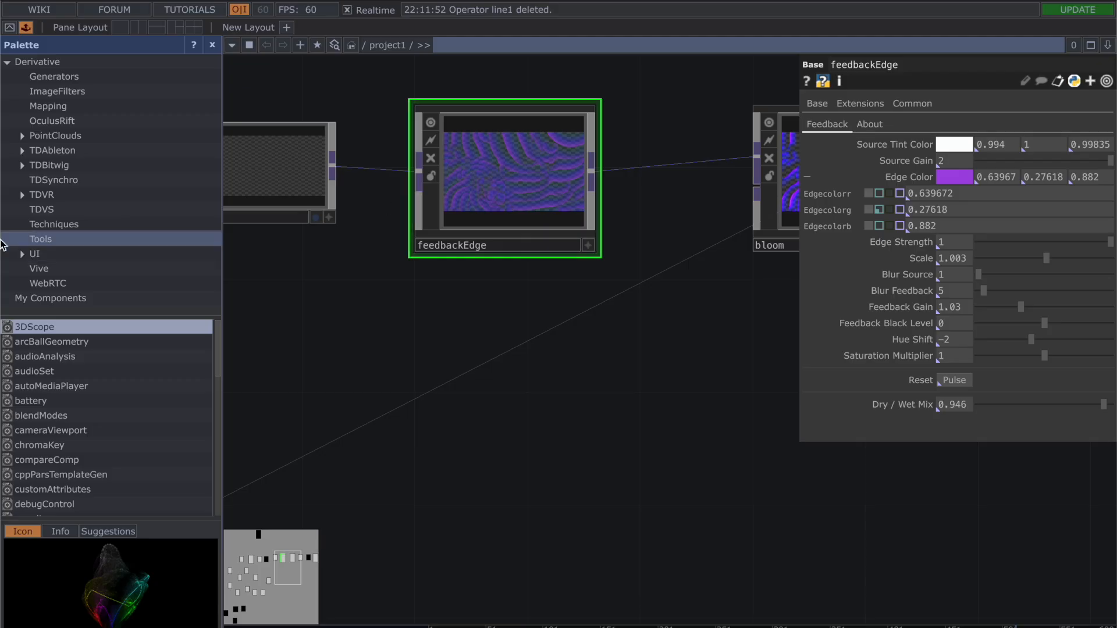
Step: Locate the feedbackEdge component among the palette's ImageFilters and delete the extra feedbackEdge1 from the network
click(102, 96)
scroll(60, 385, down, 5)
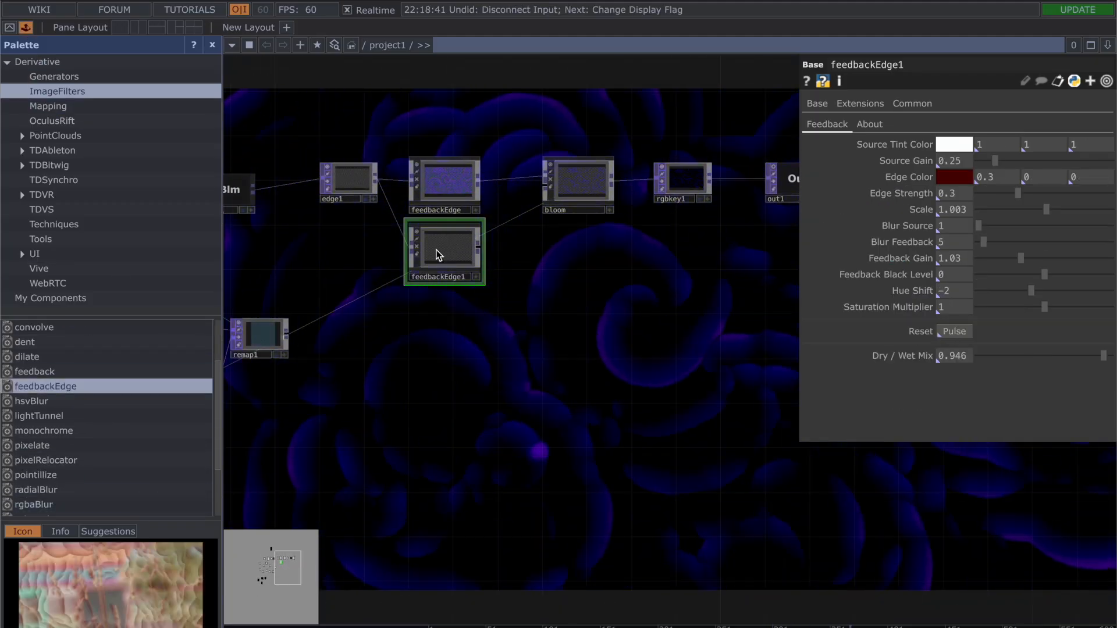
key(Delete)
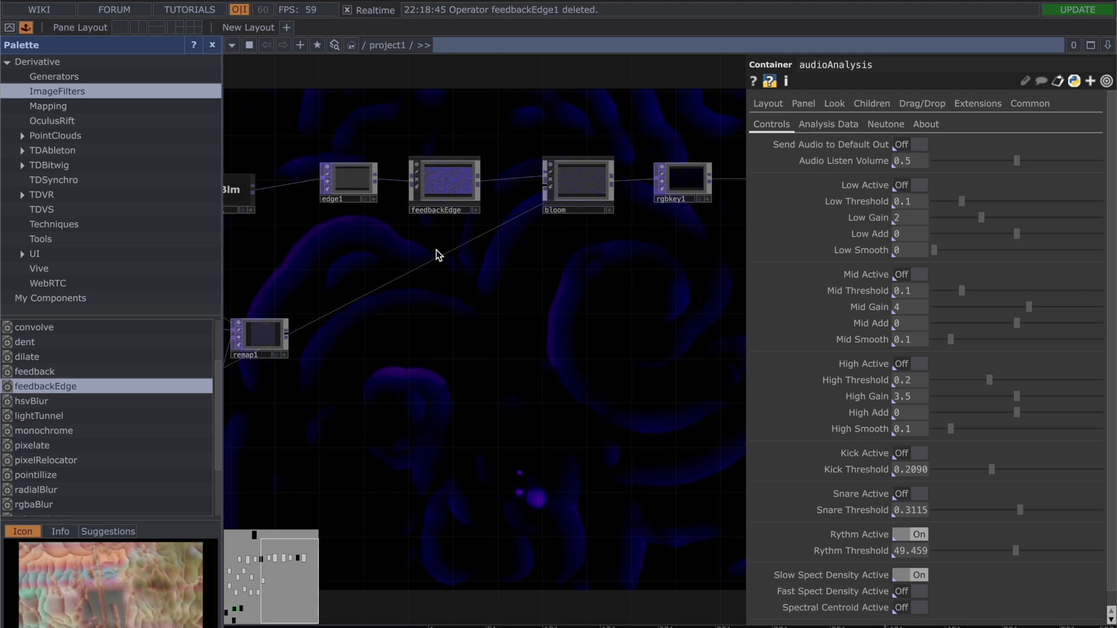
Step: Inspect feedbackEdge's Source Tint Color and open its Edge Color picker, placing it clear of the Edge Color values
click(445, 187)
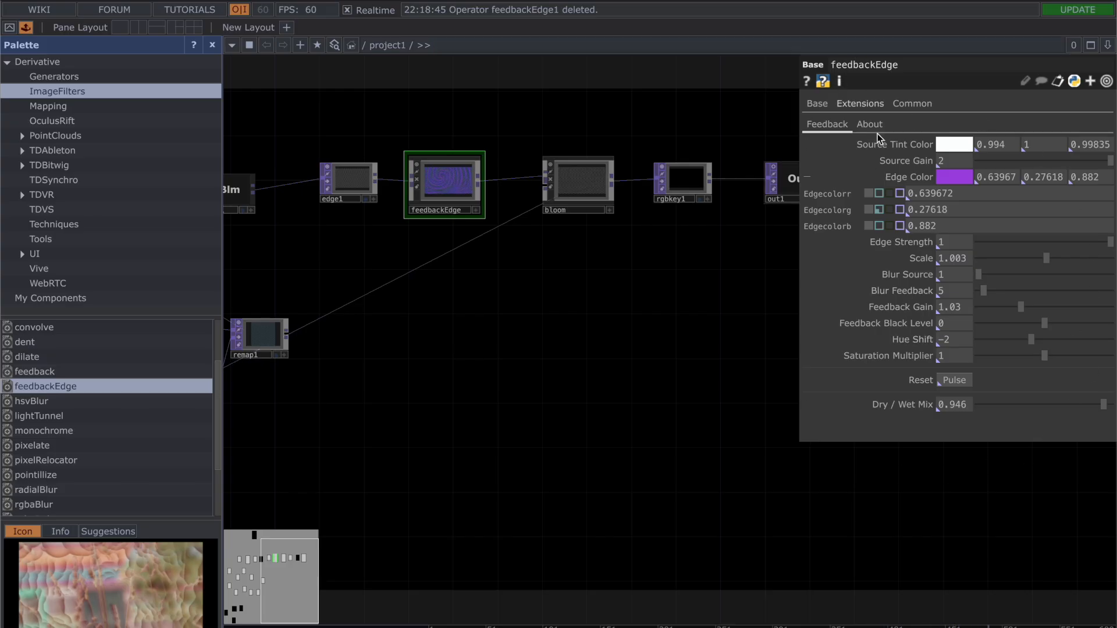
click(954, 145)
click(859, 52)
click(952, 178)
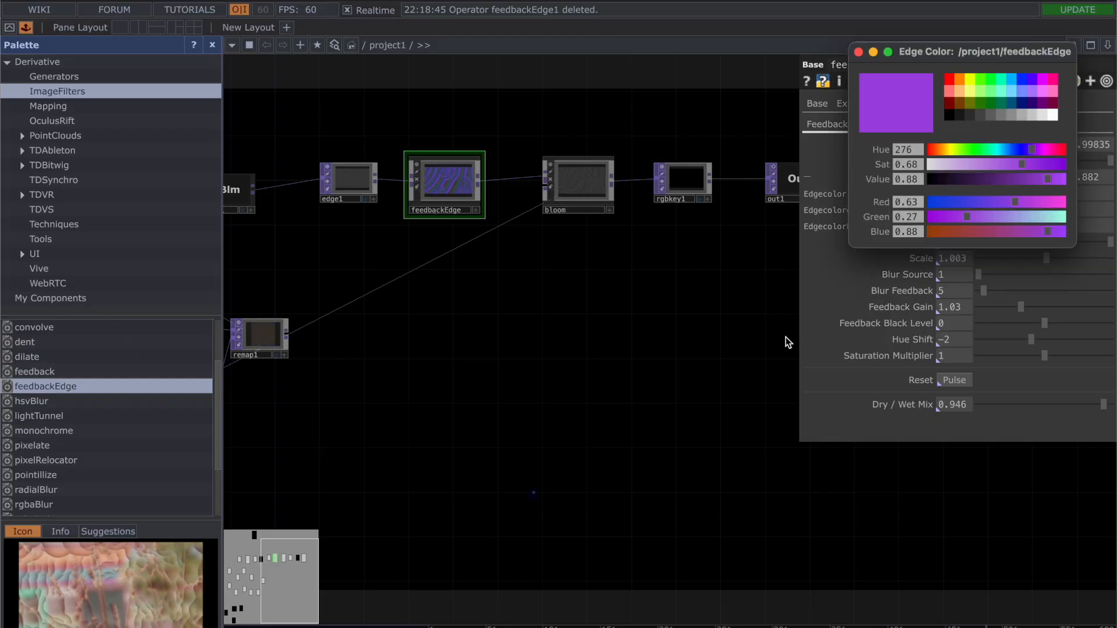
scroll(632, 407, down, 5)
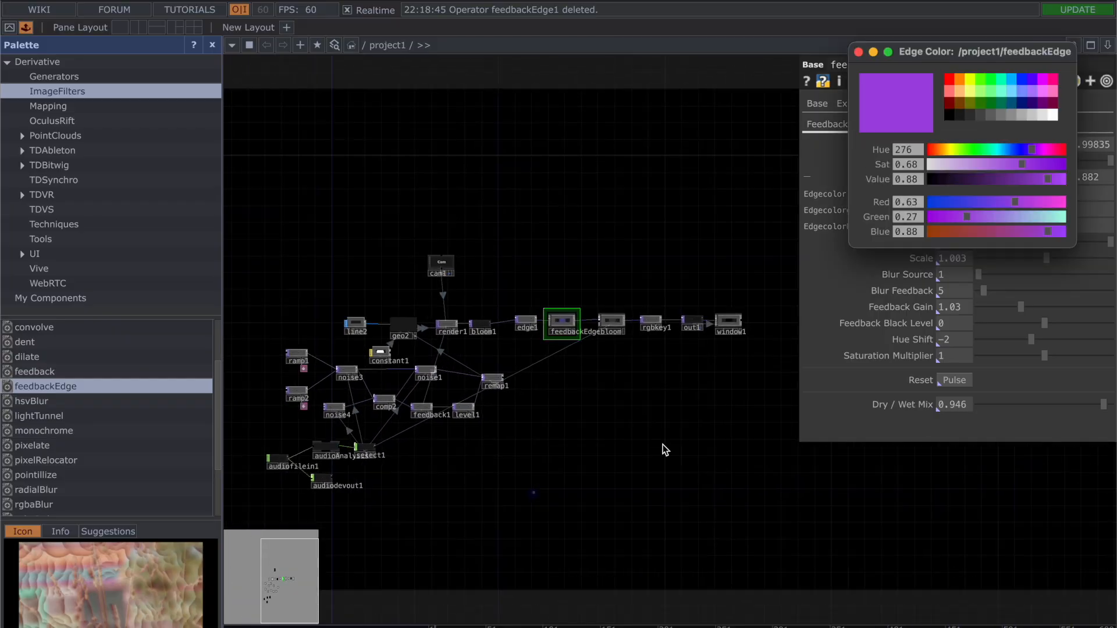
drag(662, 445, 647, 362)
scroll(508, 353, up, 4)
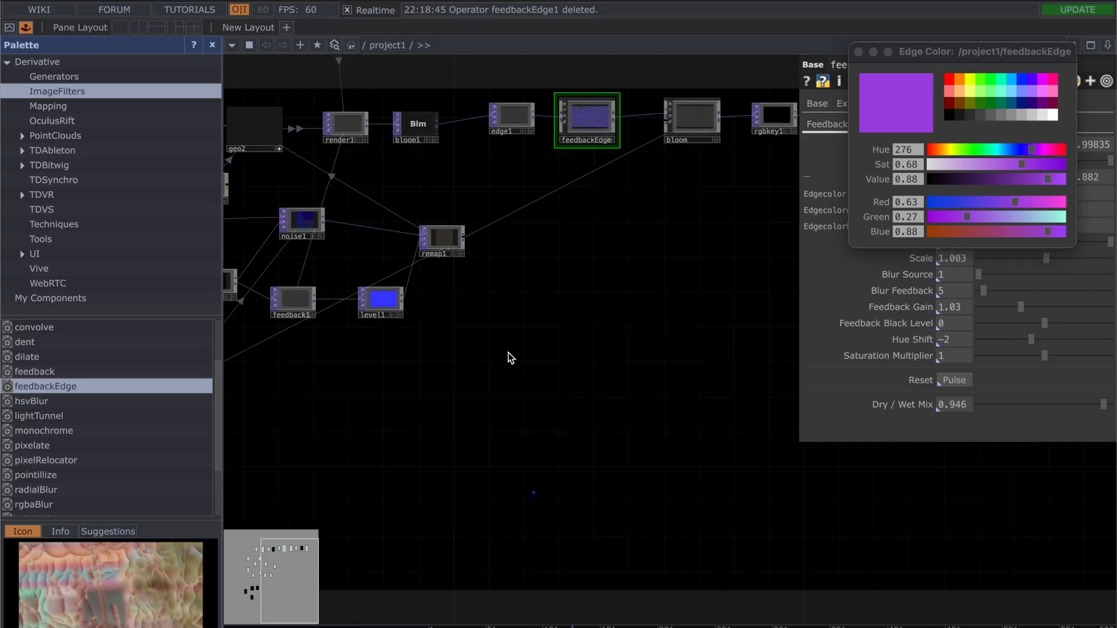
drag(683, 242, 659, 245)
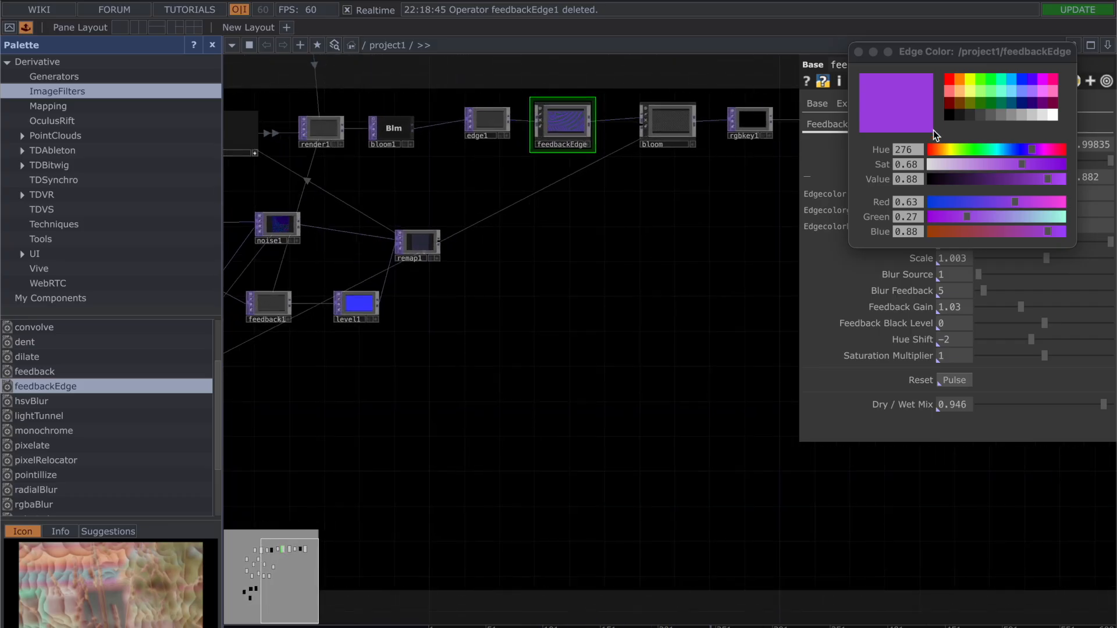
drag(948, 51, 976, 247)
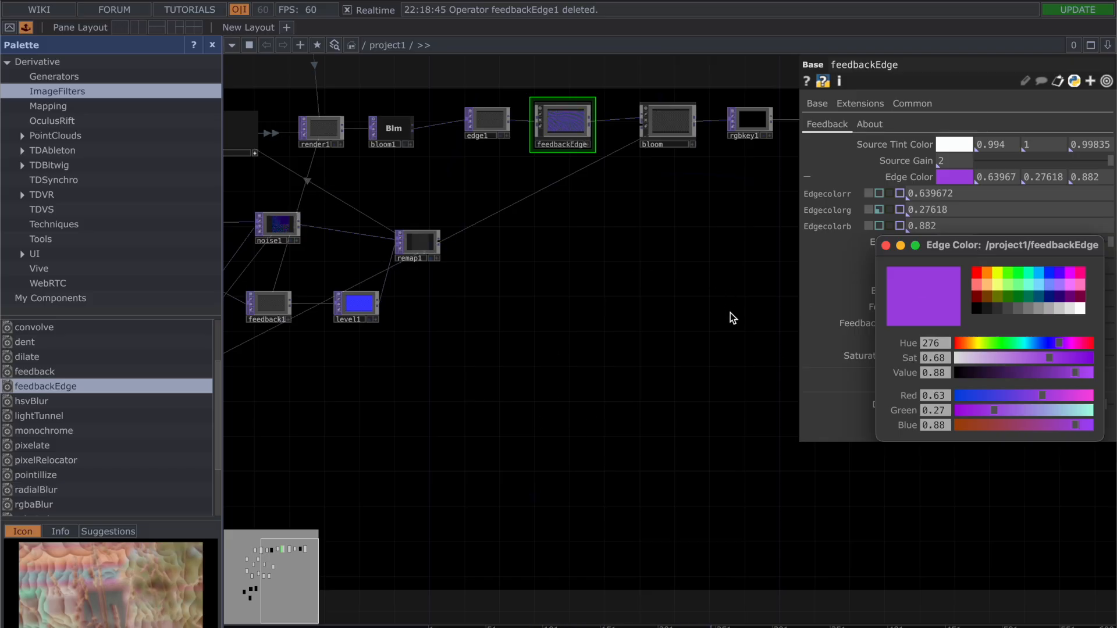
scroll(731, 313, down, 4)
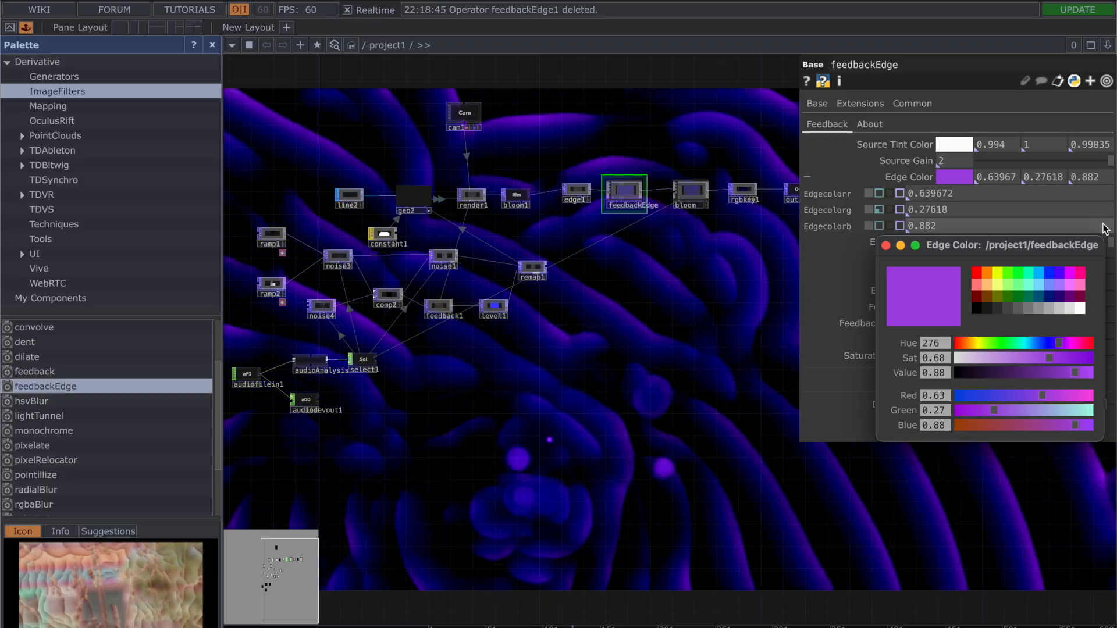
Step: Try dark magenta, light blue and blue-violet (0.3568628, 0, 1) as feedbackEdge's Edge Color, undoing the magenta, and close the color picker
click(1082, 300)
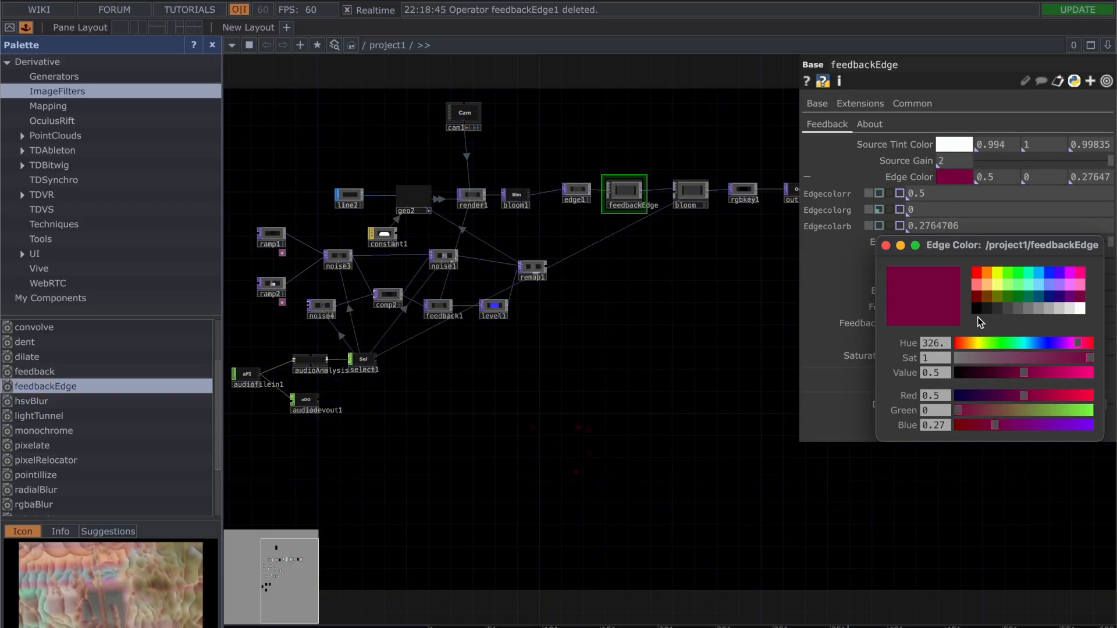
key(ctrl+z)
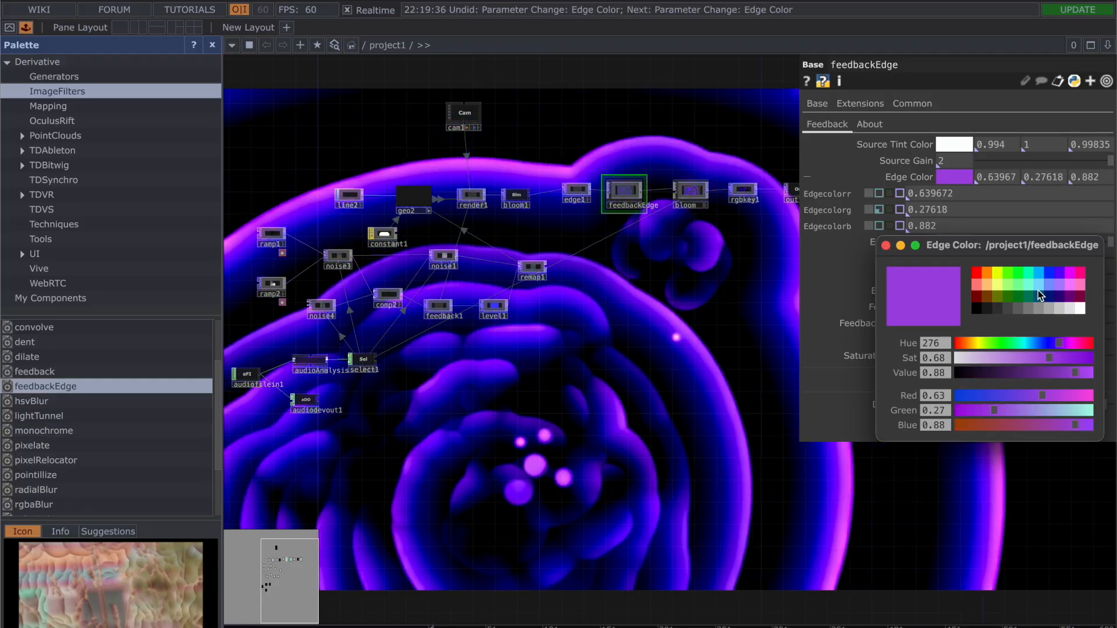
click(1038, 291)
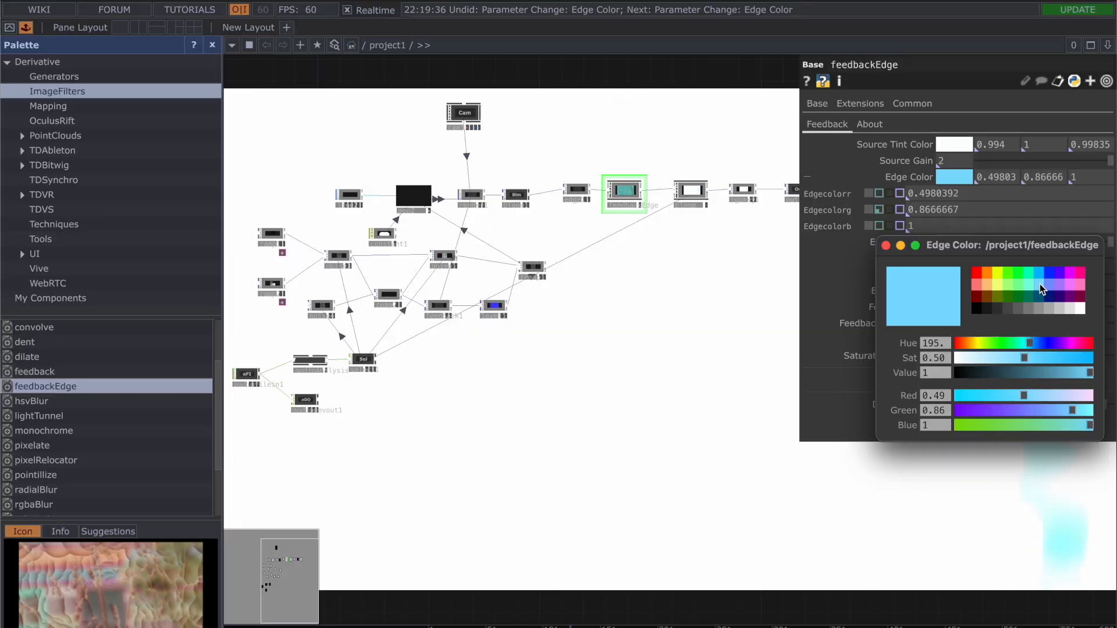
drag(1044, 268, 1054, 272)
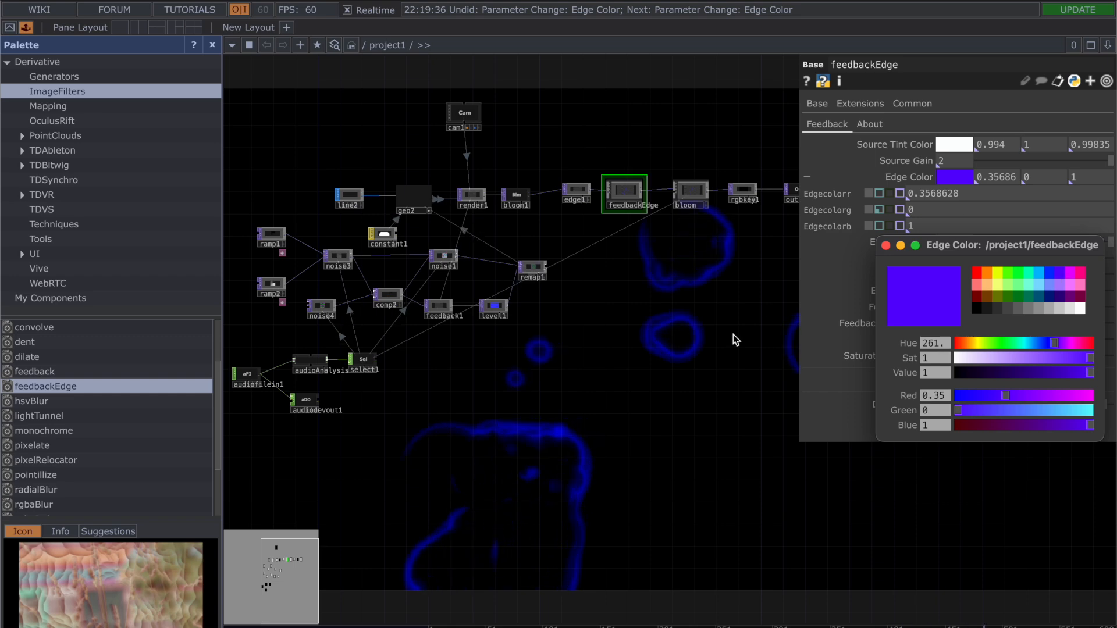
scroll(733, 333, down, 1)
scroll(732, 350, down, 1)
drag(728, 372, 633, 292)
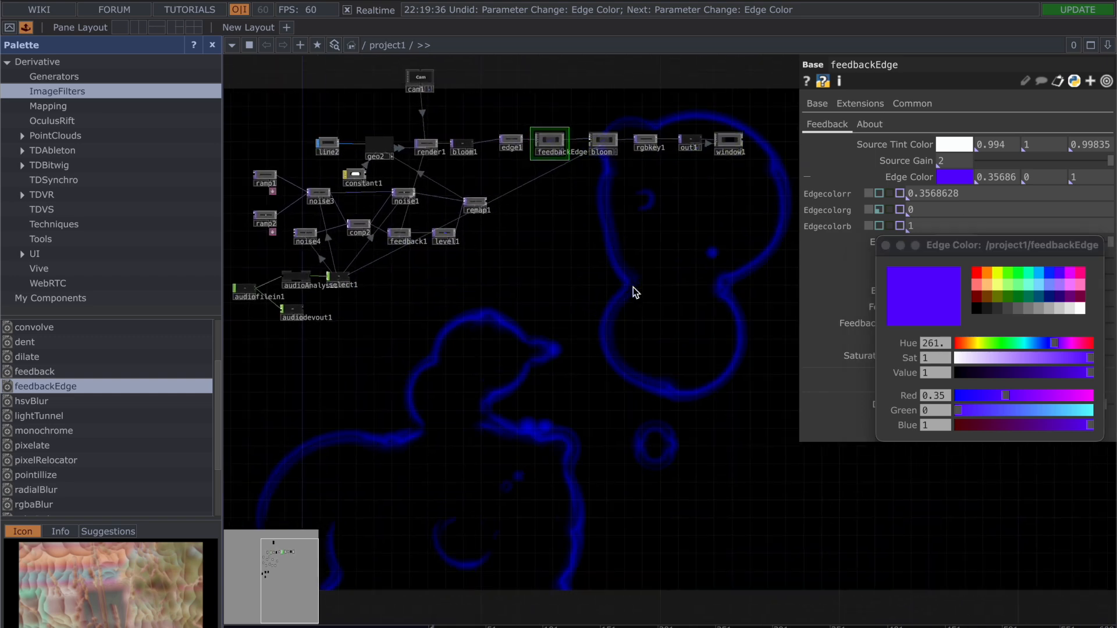
click(886, 245)
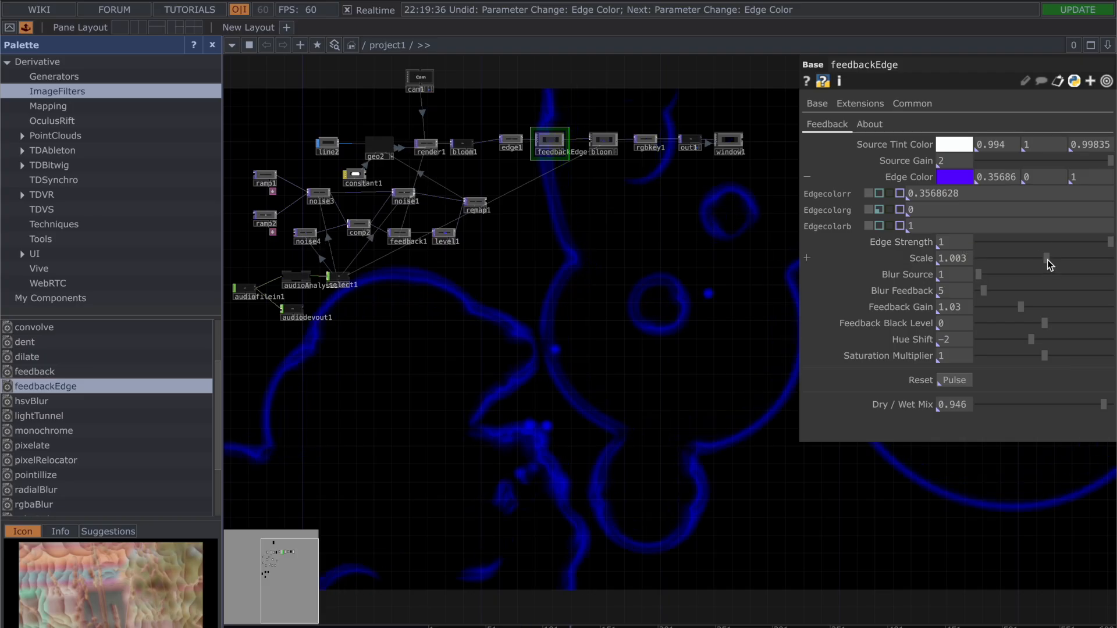
Step: Try feedbackEdge Scale values of 0.965 and 1.039 with Blur Source 27, and undo these and the Edge Color change
drag(1047, 260, 1022, 260)
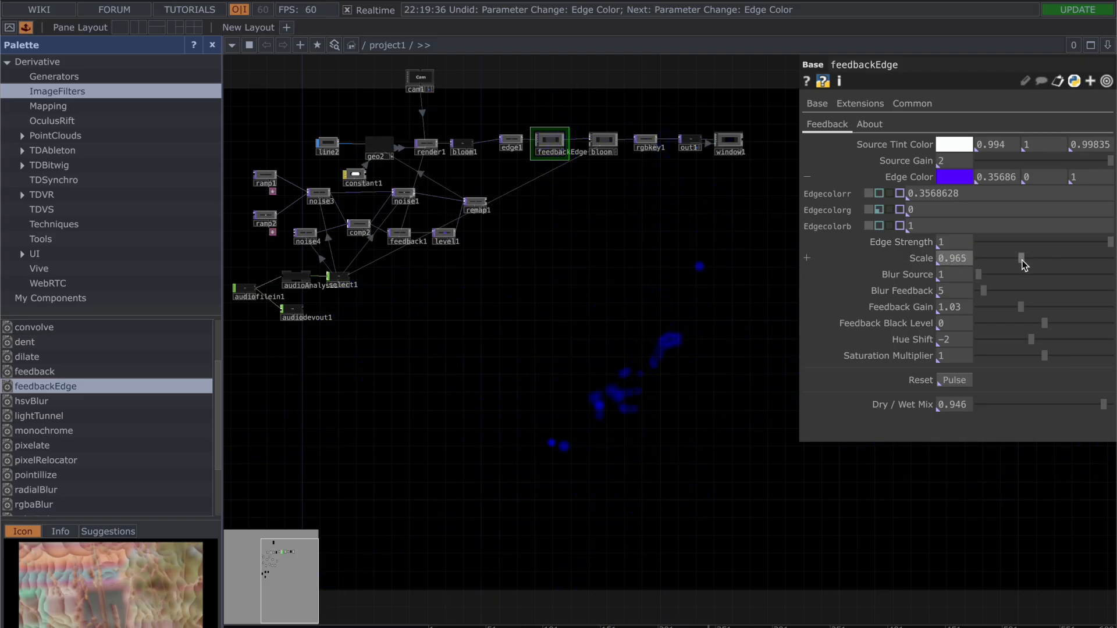
drag(983, 275, 1073, 257)
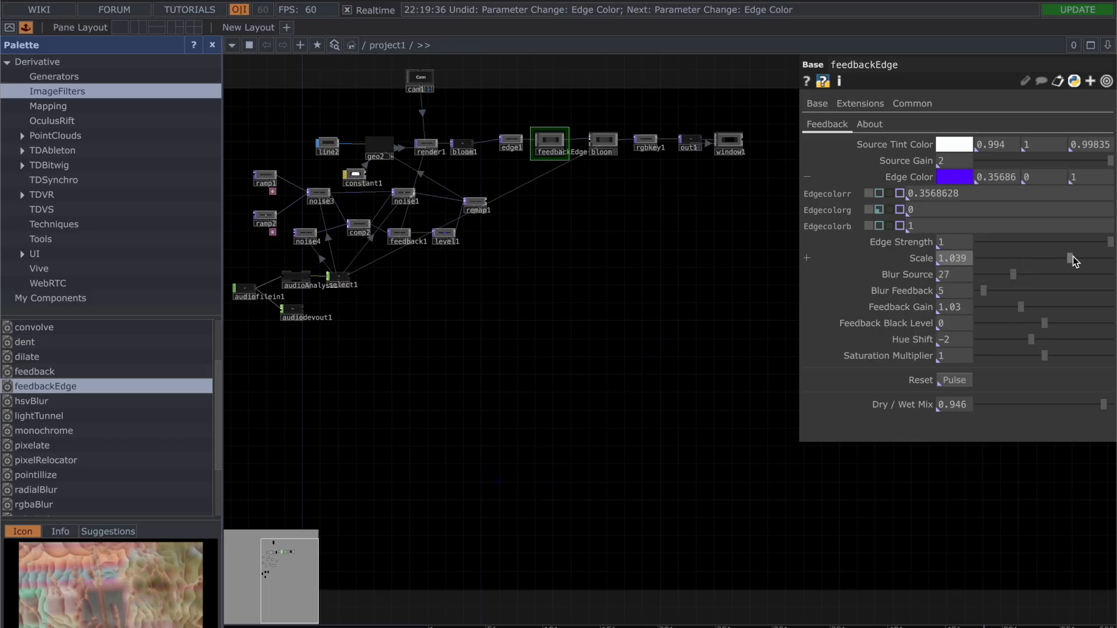
key(ctrl+z)
key(ctrl+z)
key(ctrl+z)
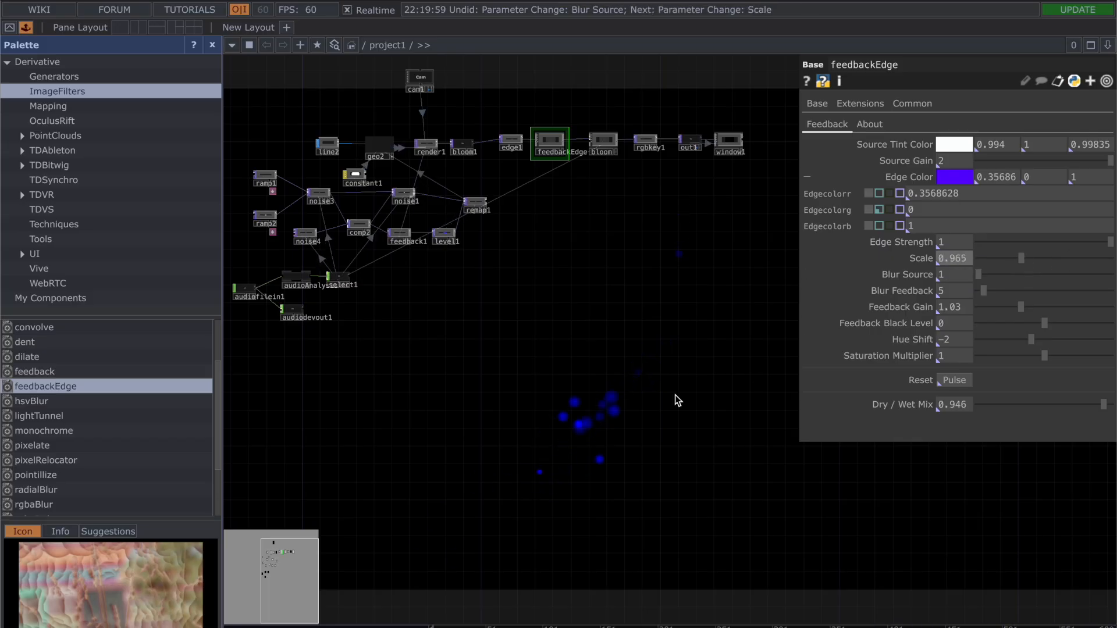
key(ctrl+z)
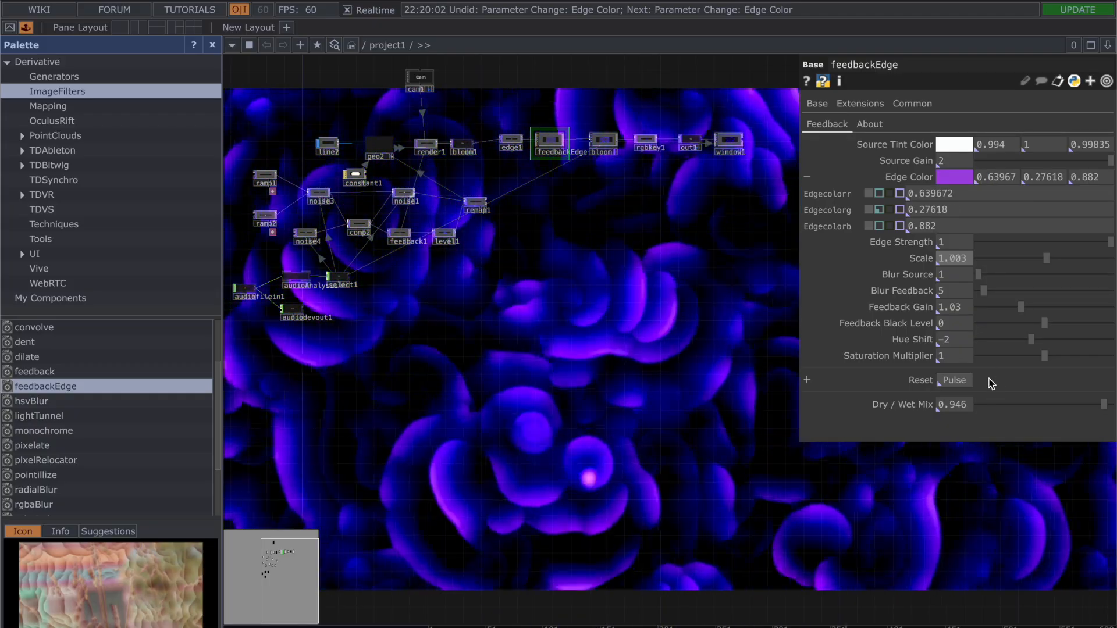
Step: Try a Feedback Gain of 1.036 on feedbackEdge and lower Blur Feedback to 1
mouse_move(1024, 312)
mouse_down()
mouse_move(1014, 311)
mouse_move(1039, 312)
mouse_move(1025, 312)
mouse_up()
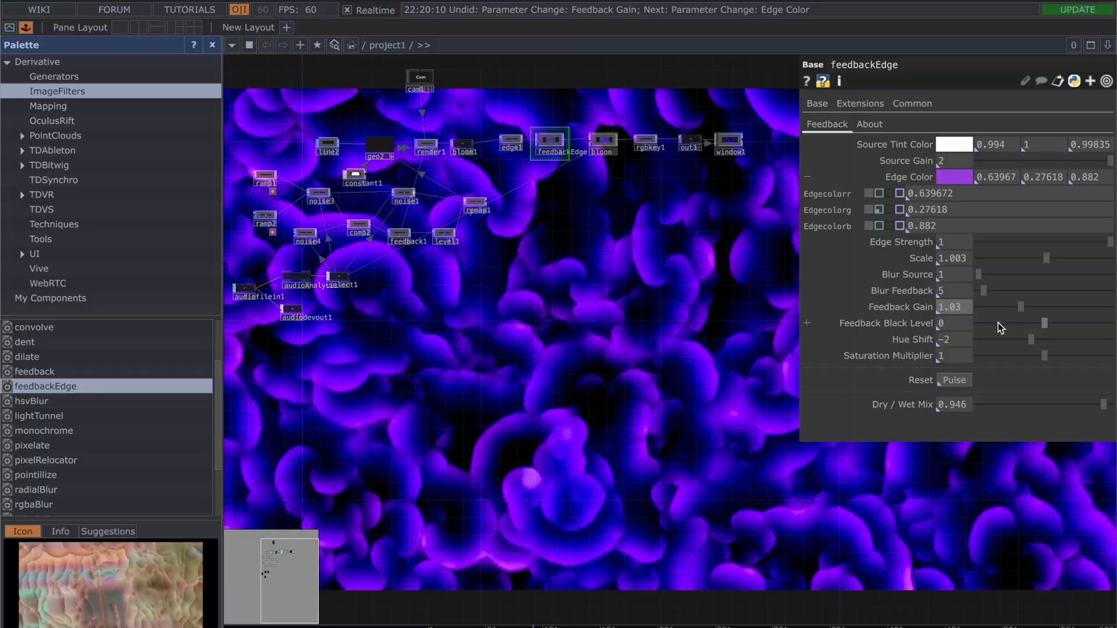
drag(983, 290, 1011, 294)
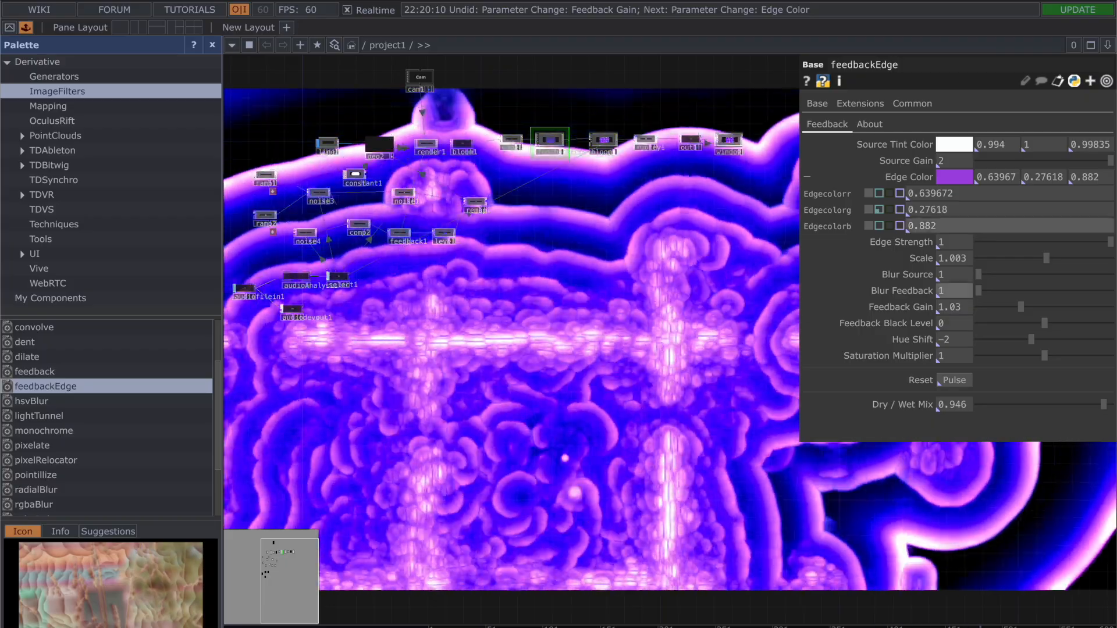
Step: Try Scale values of 0.985 and 0.997 on feedbackEdge and lower its Feedback Gain
drag(1045, 258, 1038, 256)
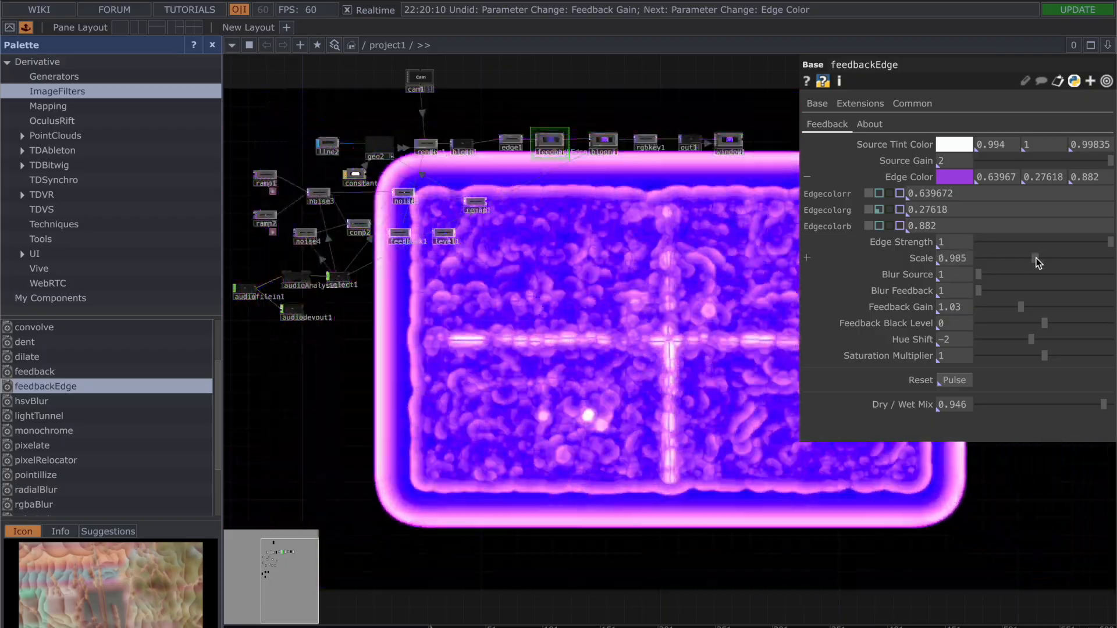
drag(1036, 258, 1045, 257)
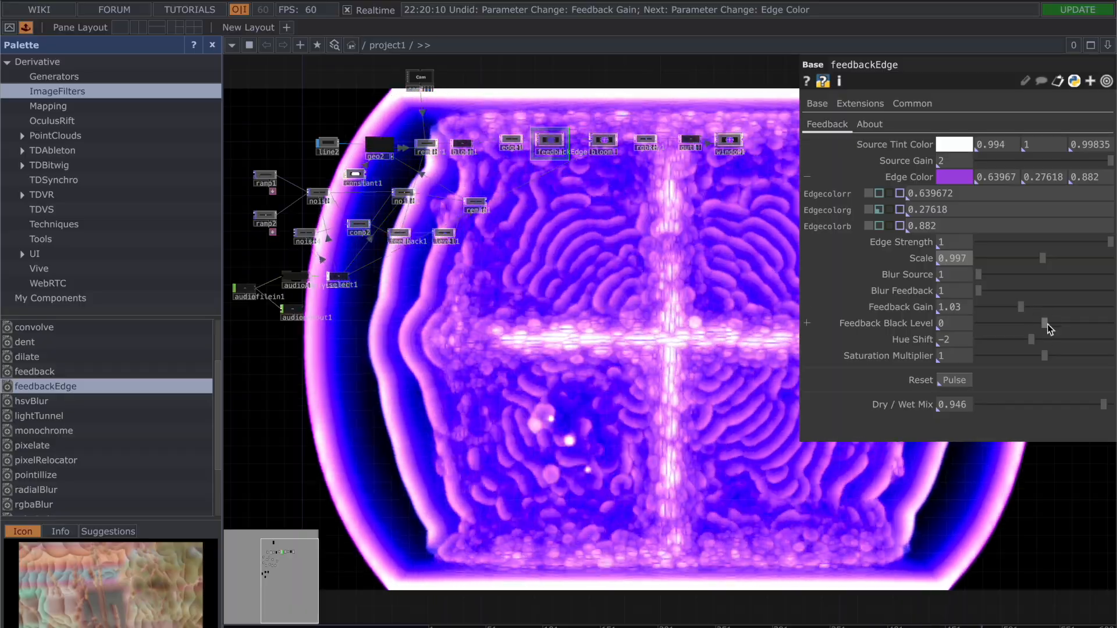
mouse_move(1022, 306)
mouse_down()
mouse_move(967, 305)
mouse_move(1006, 306)
mouse_up()
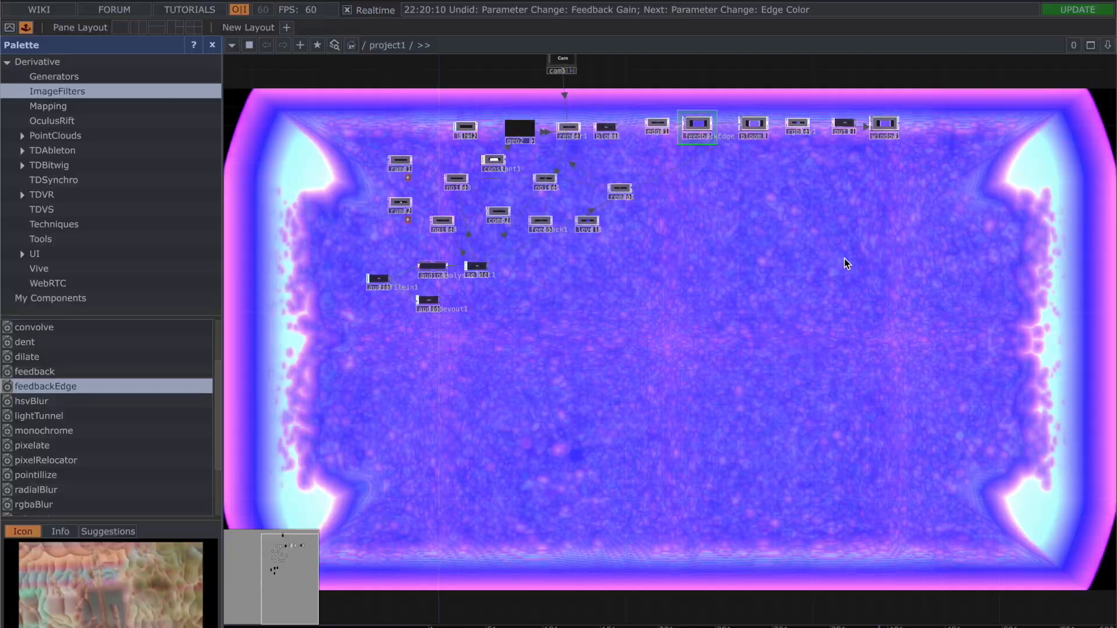
Step: Show bloom's parameters and inspect the op('select1')['smsd'] expression that drives its Intensity
drag(844, 258, 845, 258)
scroll(846, 258, down, 5)
drag(817, 211, 766, 254)
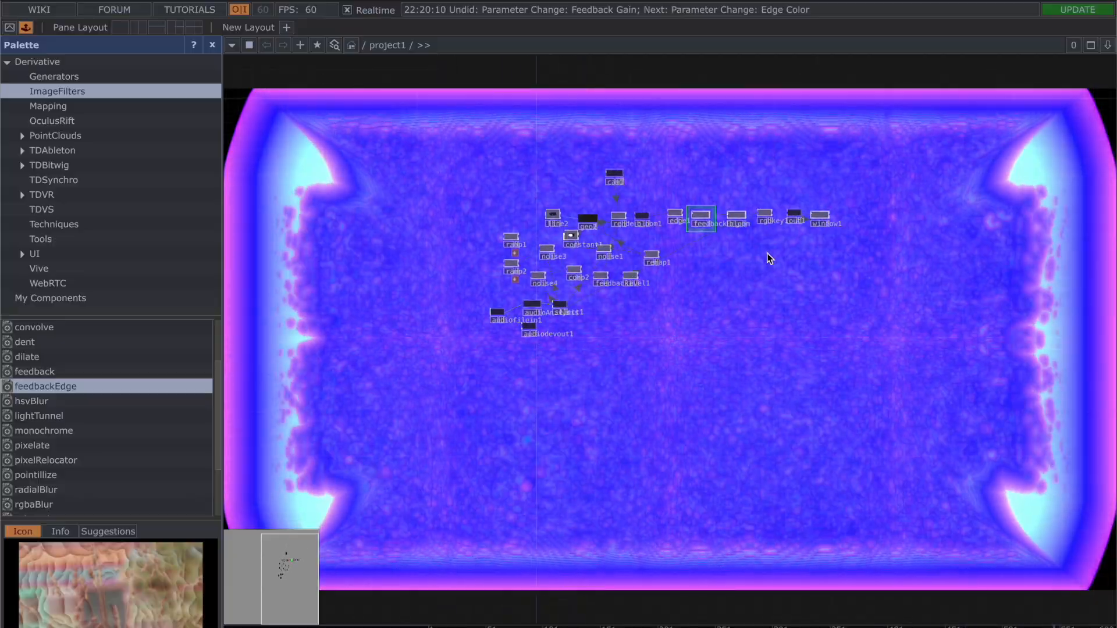
scroll(766, 254, up, 5)
drag(594, 225, 559, 326)
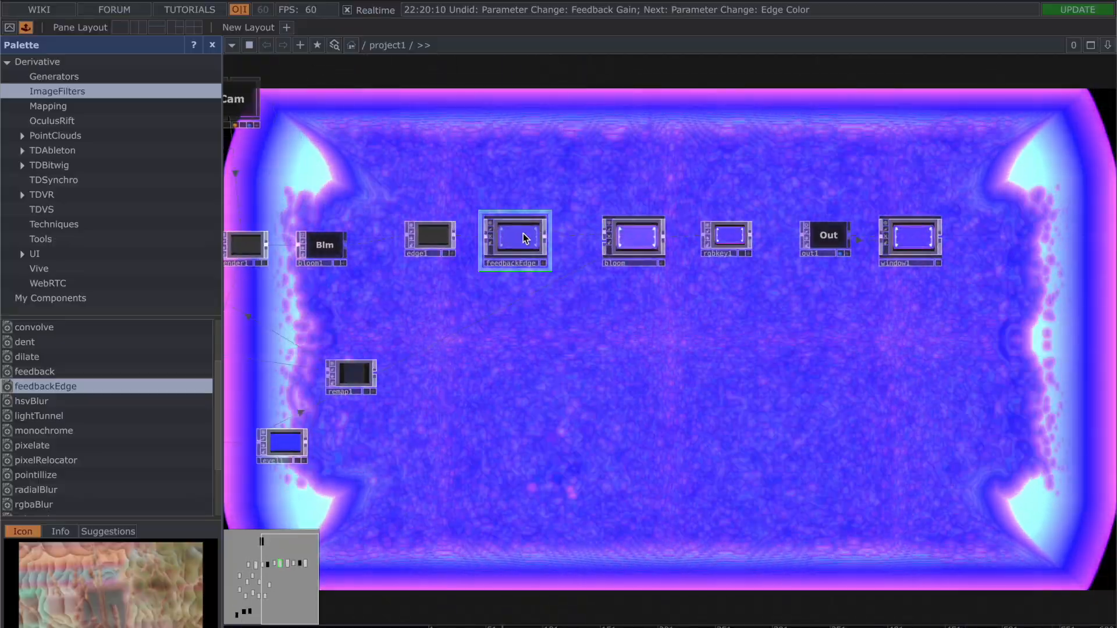
scroll(534, 282, up, 3)
click(698, 198)
key(p)
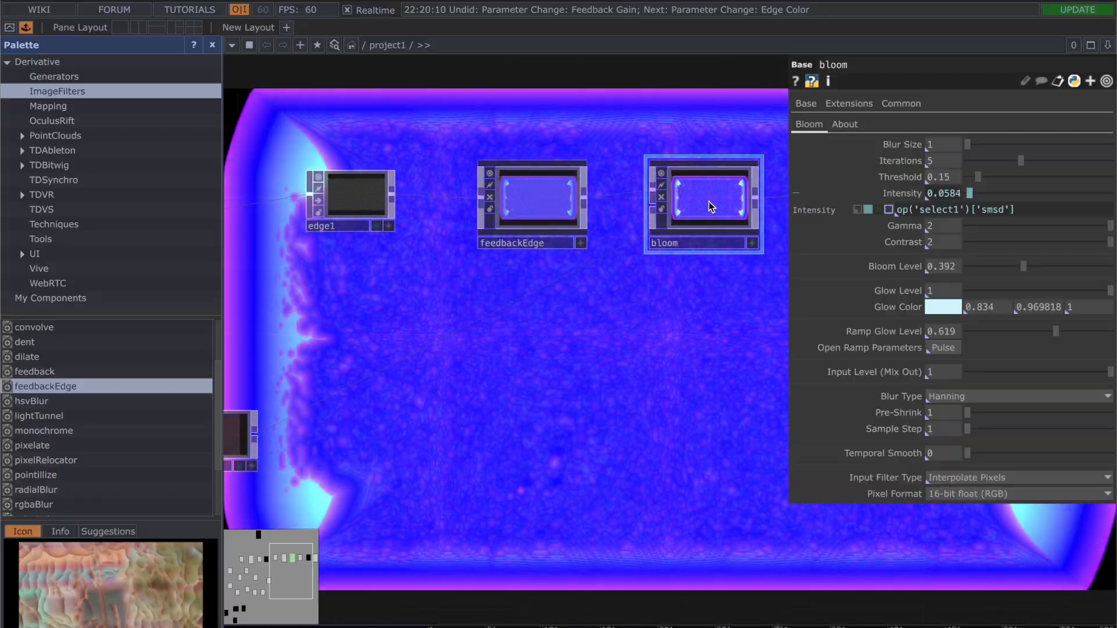
mouse_move(896, 196)
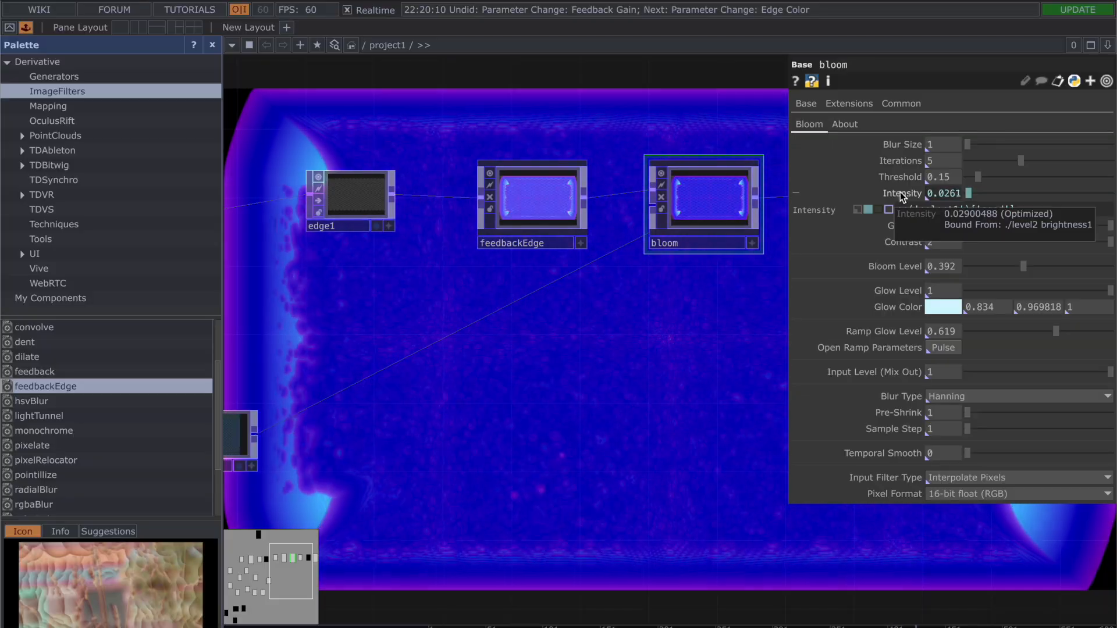
click(898, 208)
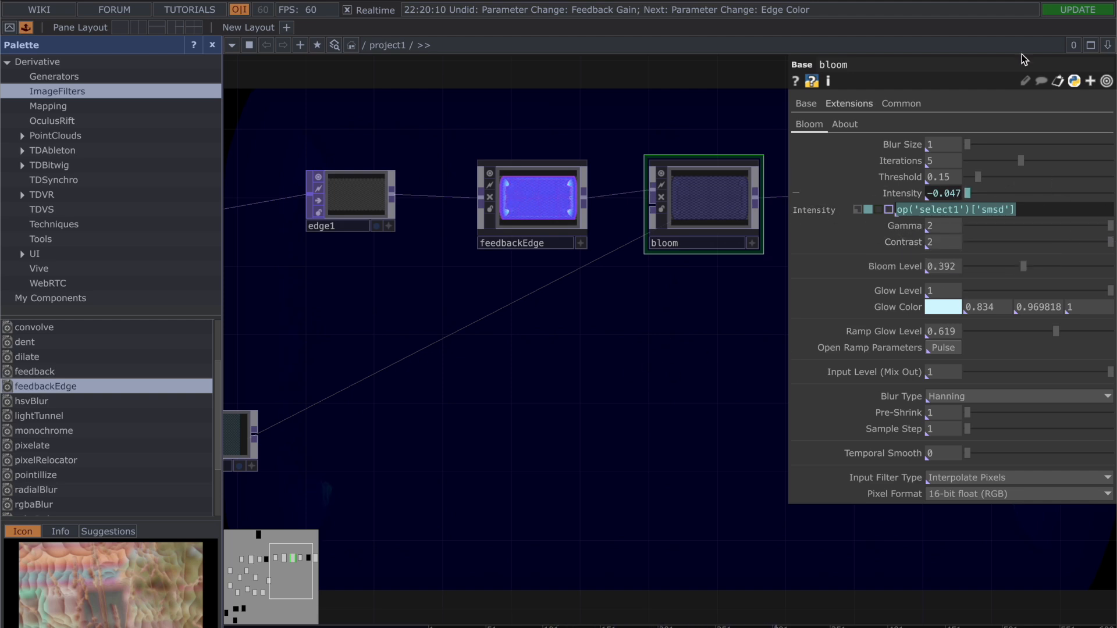
Step: Undo the recent feedbackEdge parameter changes and check its preview in the network
scroll(629, 407, down, 3)
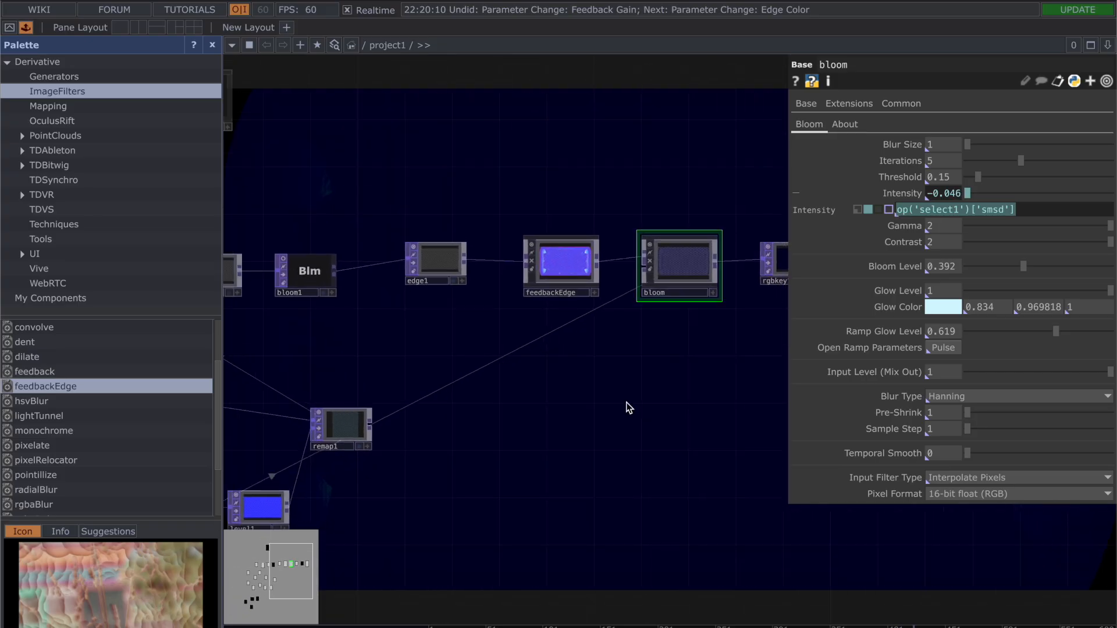
scroll(629, 407, down, 3)
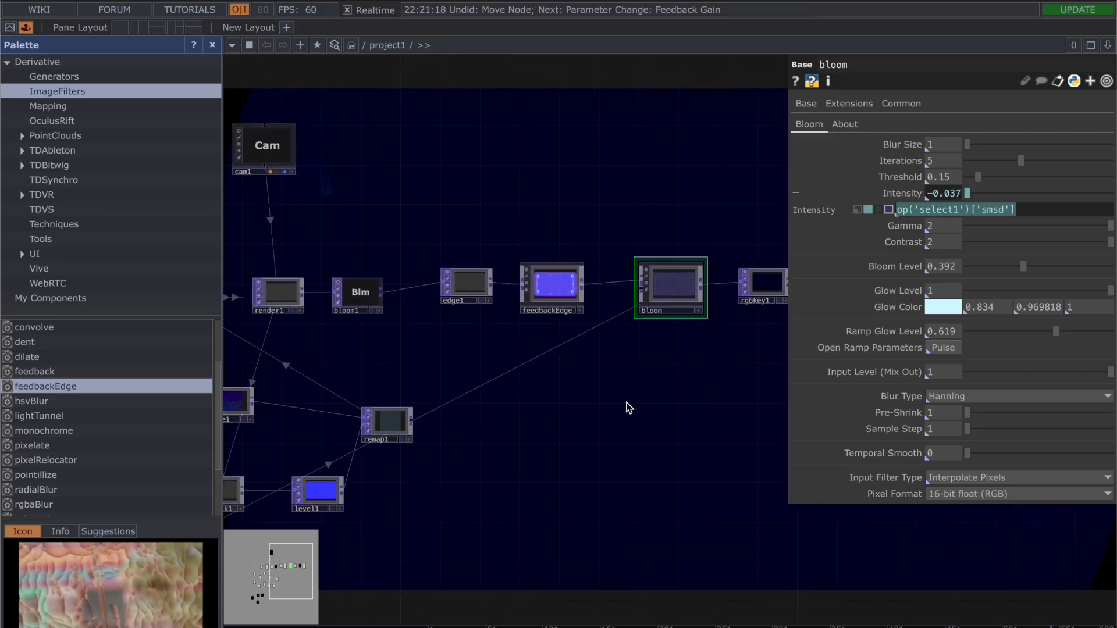
key(ctrl+z)
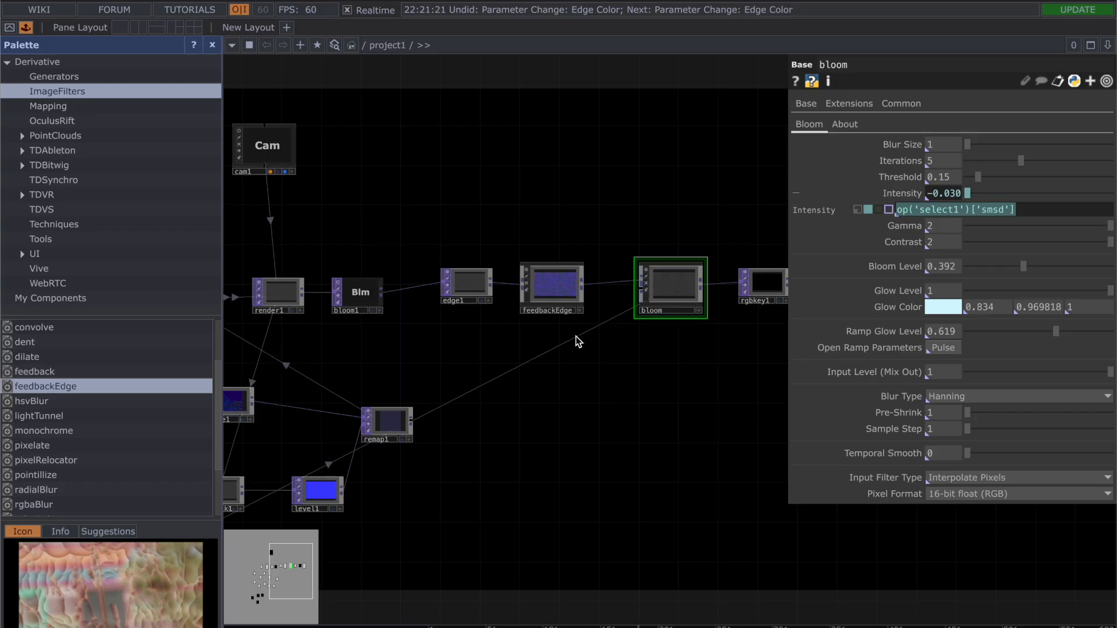
scroll(561, 316, up, 5)
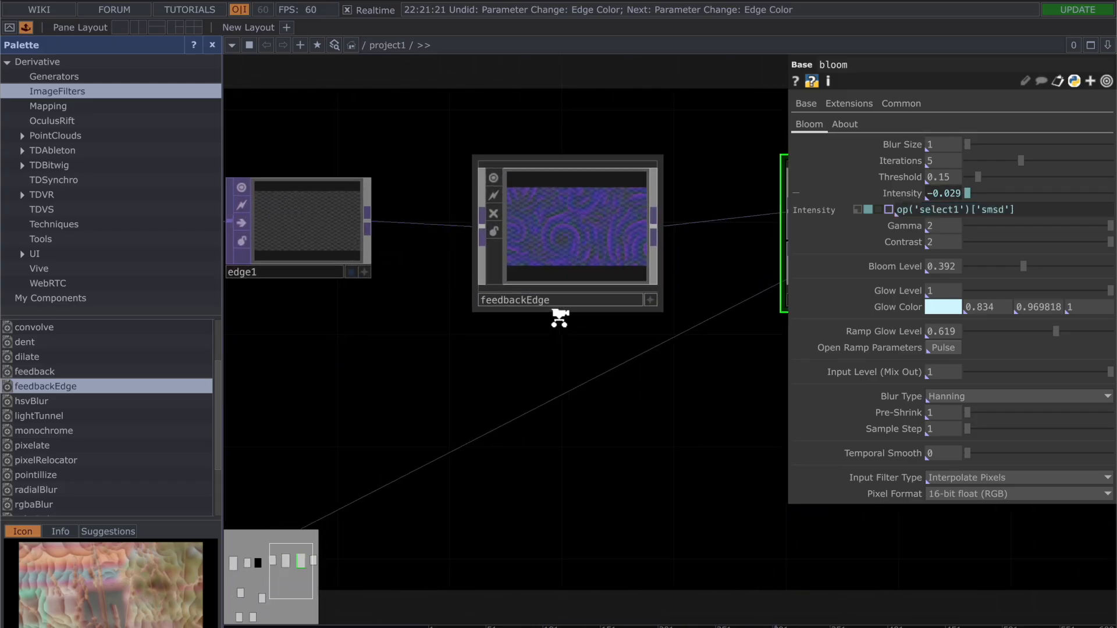
scroll(666, 431, down, 4)
scroll(420, 281, up, 3)
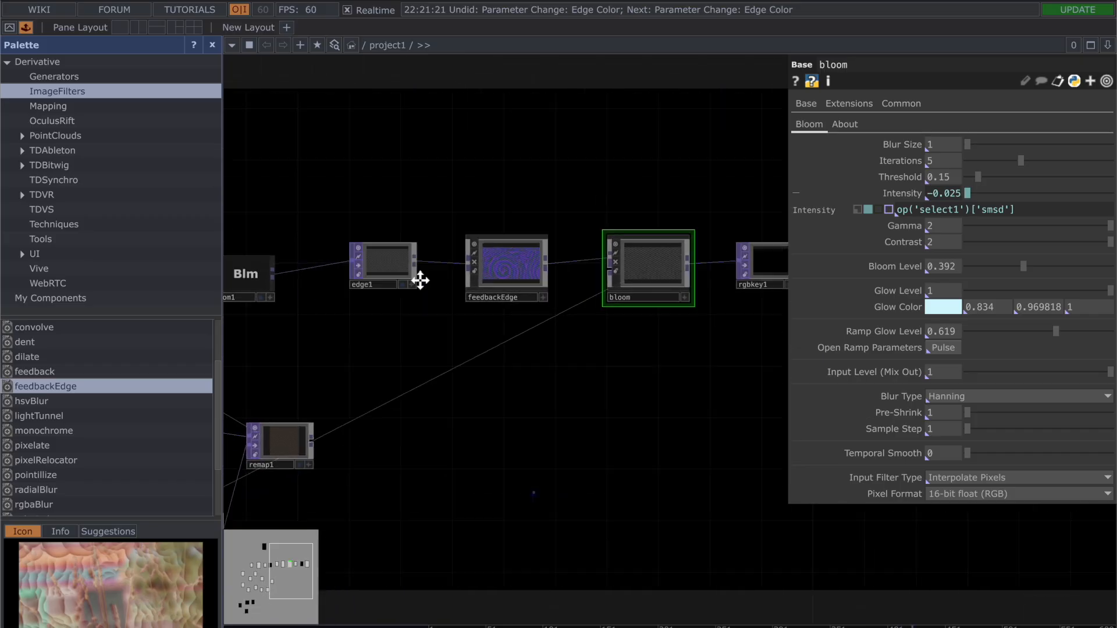
Step: Turn off out1's display so that its output is not drawn behind the network
key(XF86AudioMute)
scroll(420, 281, down, 3)
drag(618, 317, 669, 324)
drag(716, 293, 484, 270)
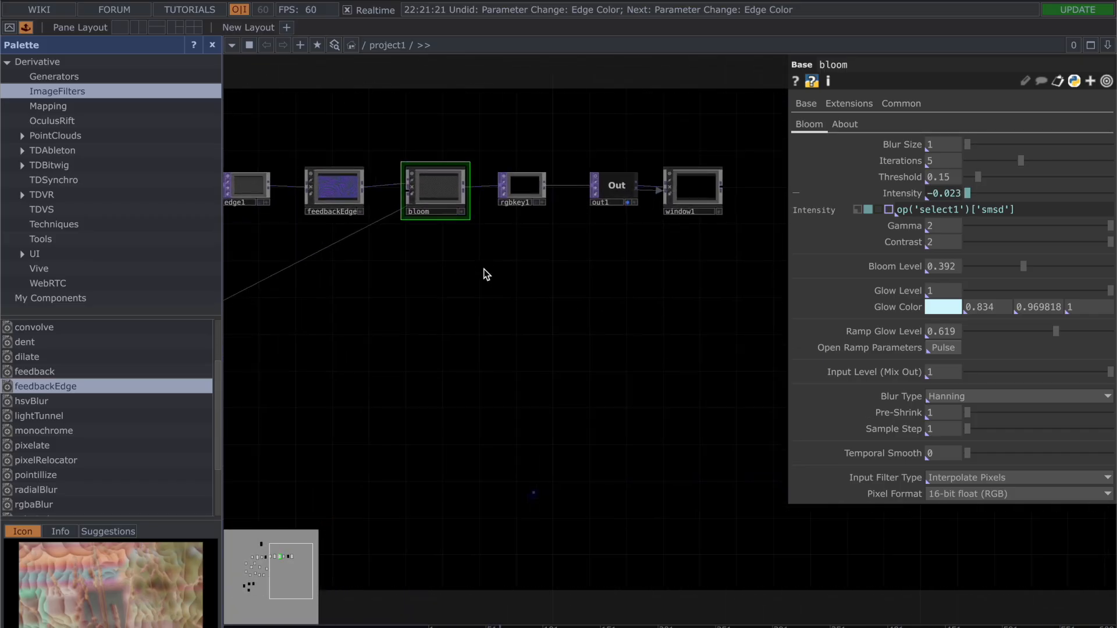
click(630, 205)
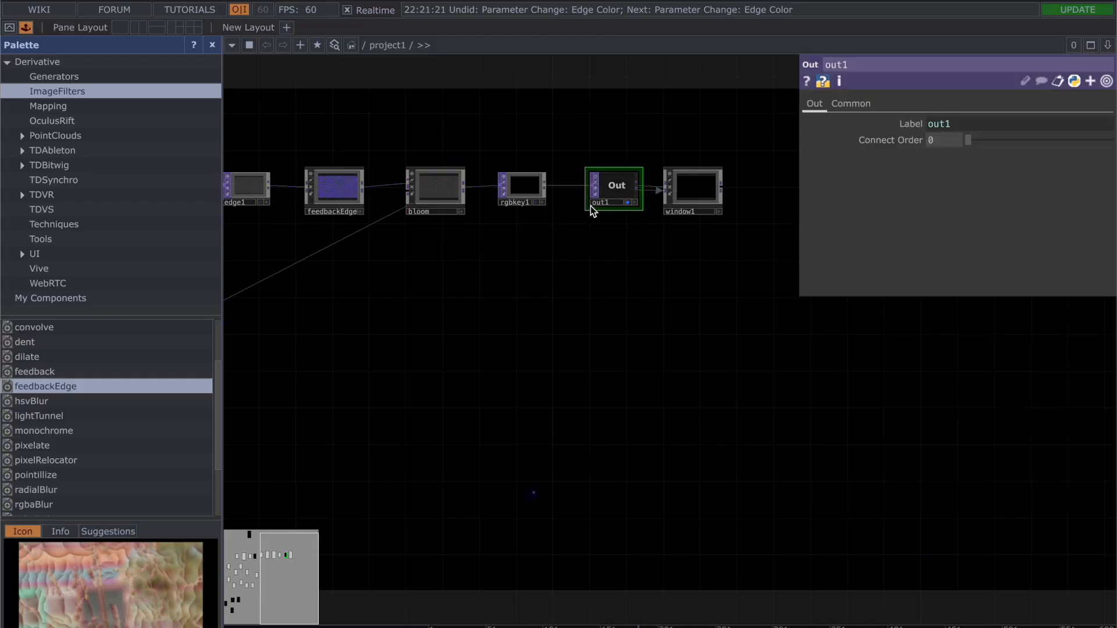
click(628, 202)
Step: Review the parameters of bloom and of rgbkey1, which follows it in the output chain
drag(433, 242, 614, 317)
scroll(614, 317, up, 8)
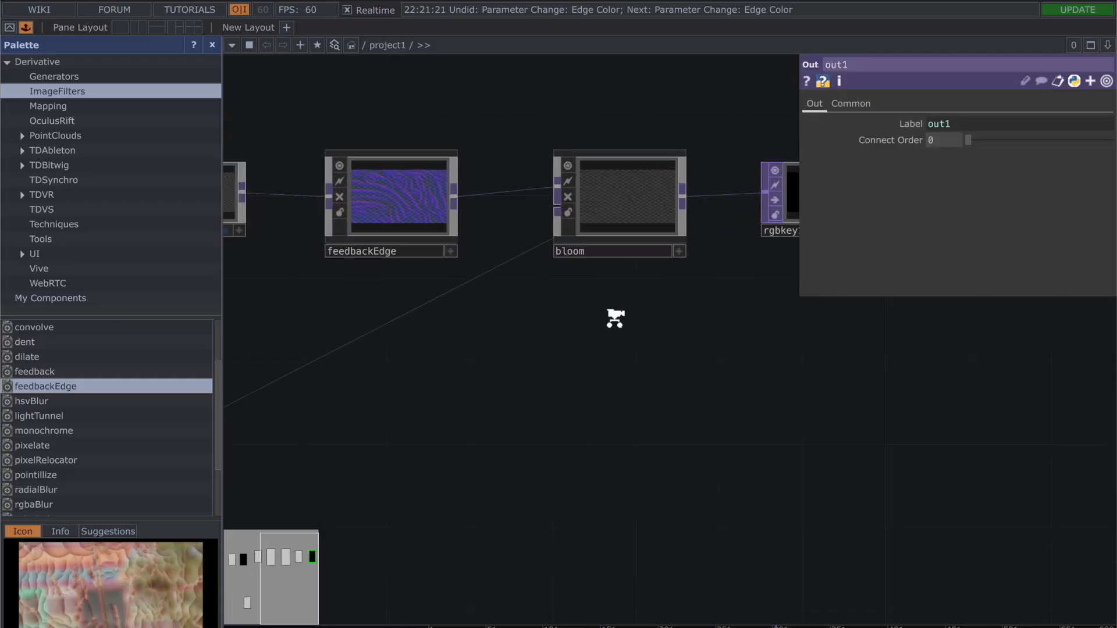
click(609, 159)
drag(636, 367, 459, 447)
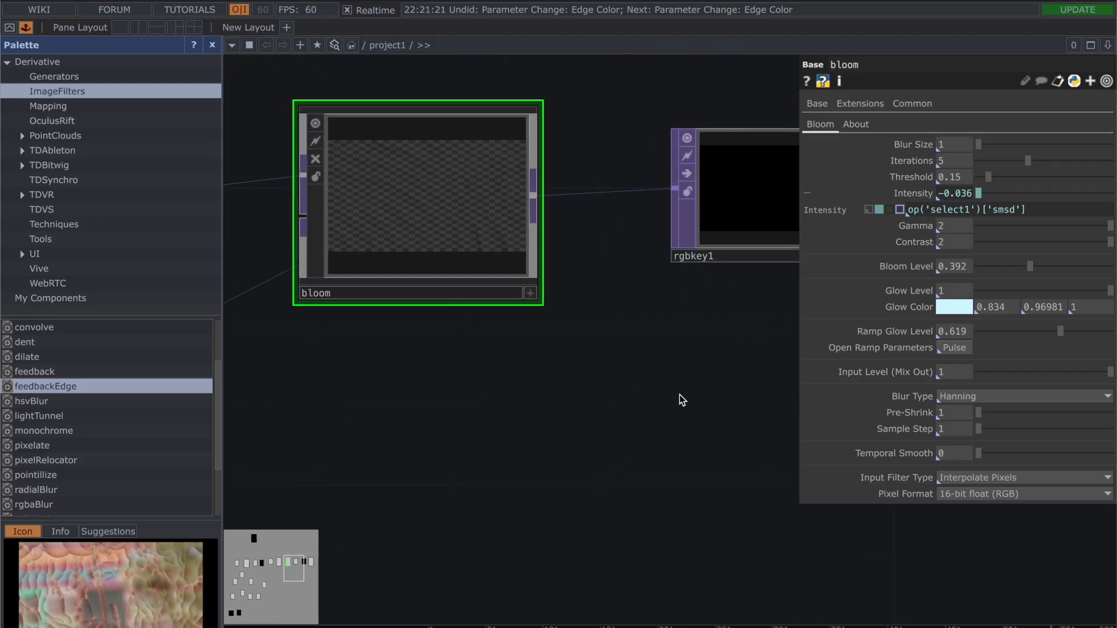
drag(621, 396, 355, 374)
click(490, 146)
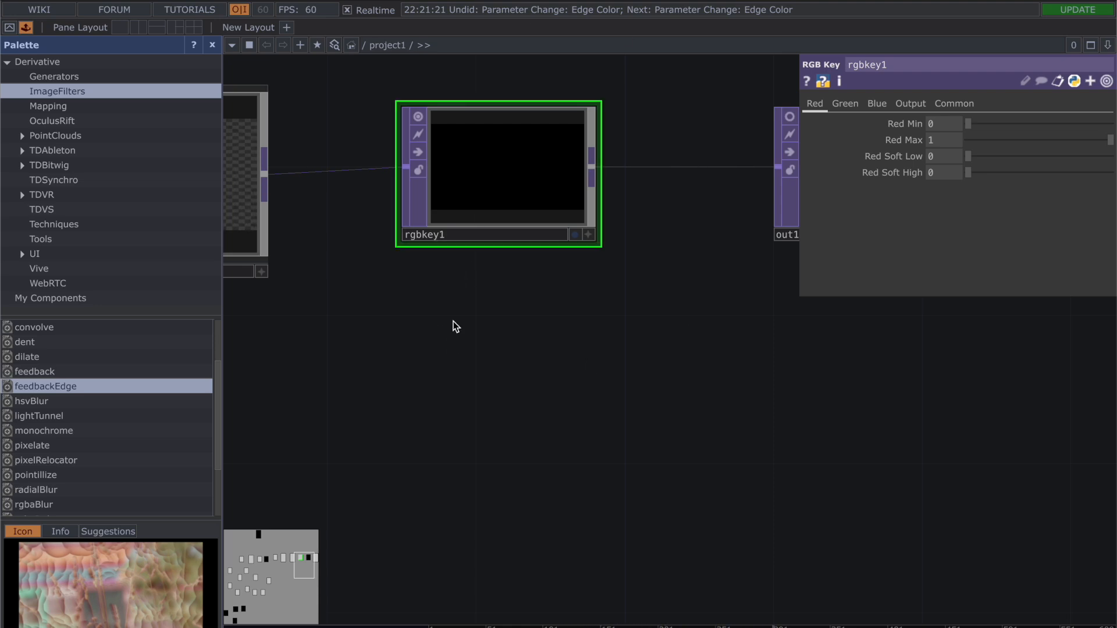
Step: Review out1's parameters and inspect window1's Window Operator setting, then hide the parameters
drag(805, 419, 491, 369)
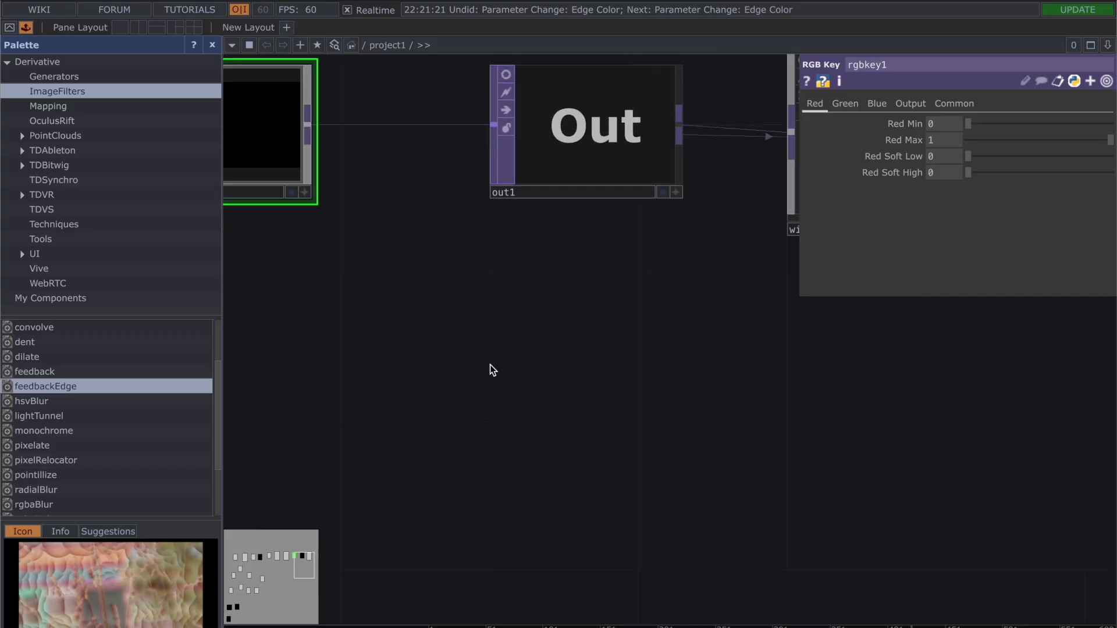
drag(663, 333, 872, 392)
click(693, 156)
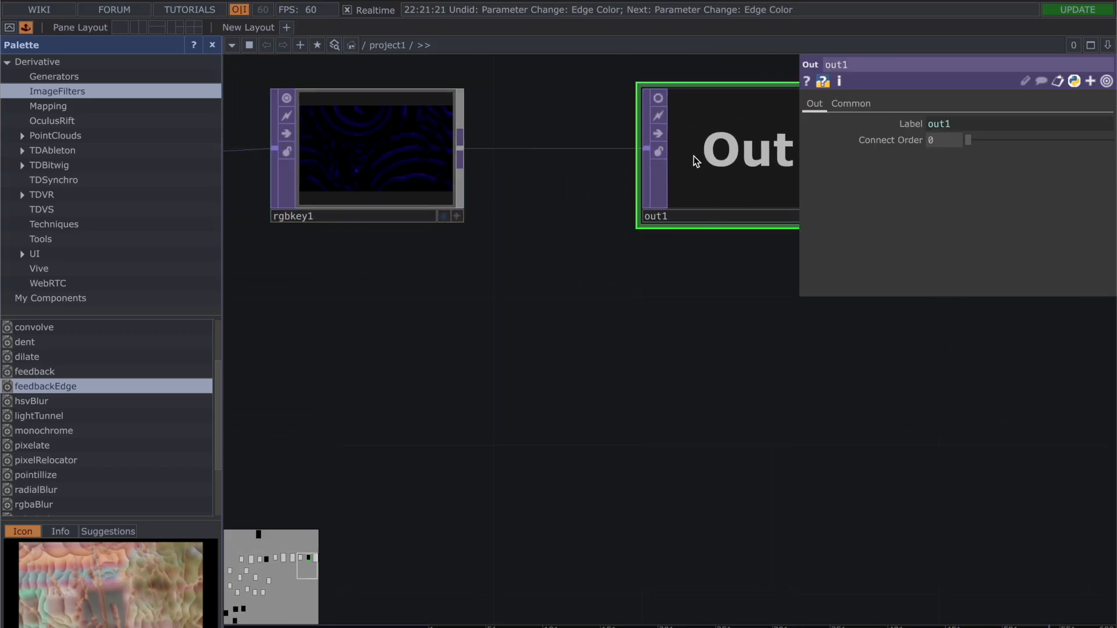
drag(759, 367, 481, 361)
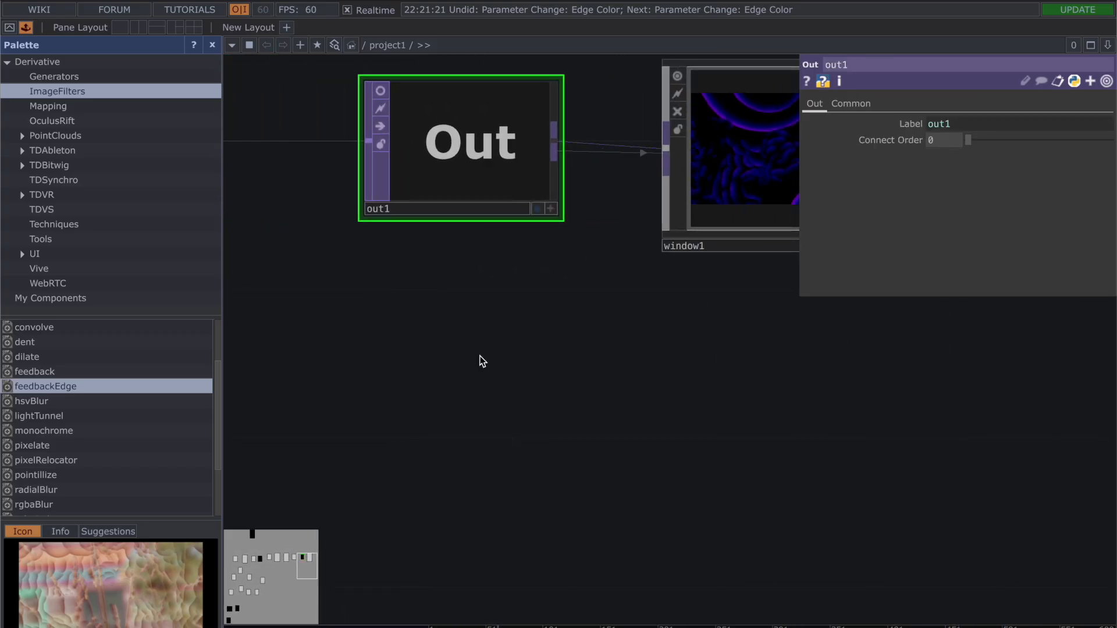
click(754, 158)
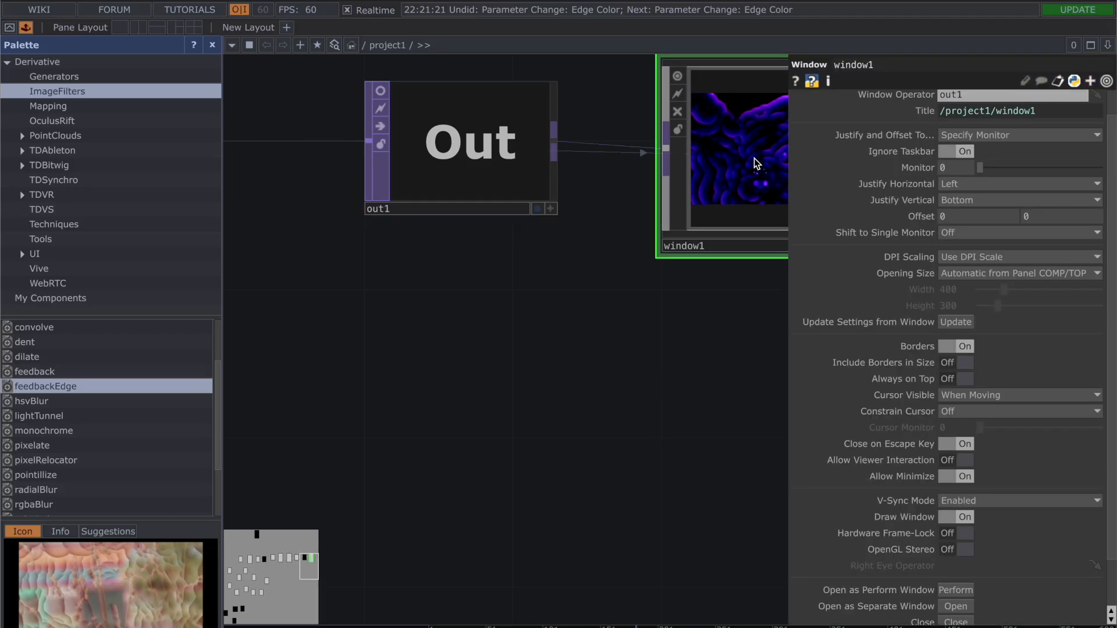
scroll(1033, 117, up, 1)
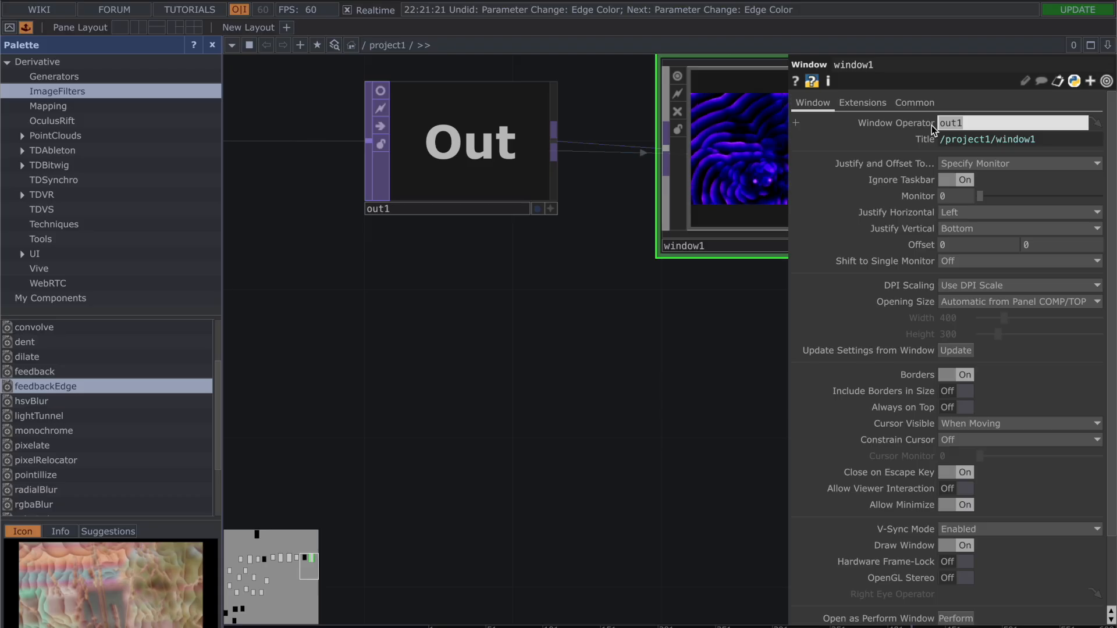
key(p)
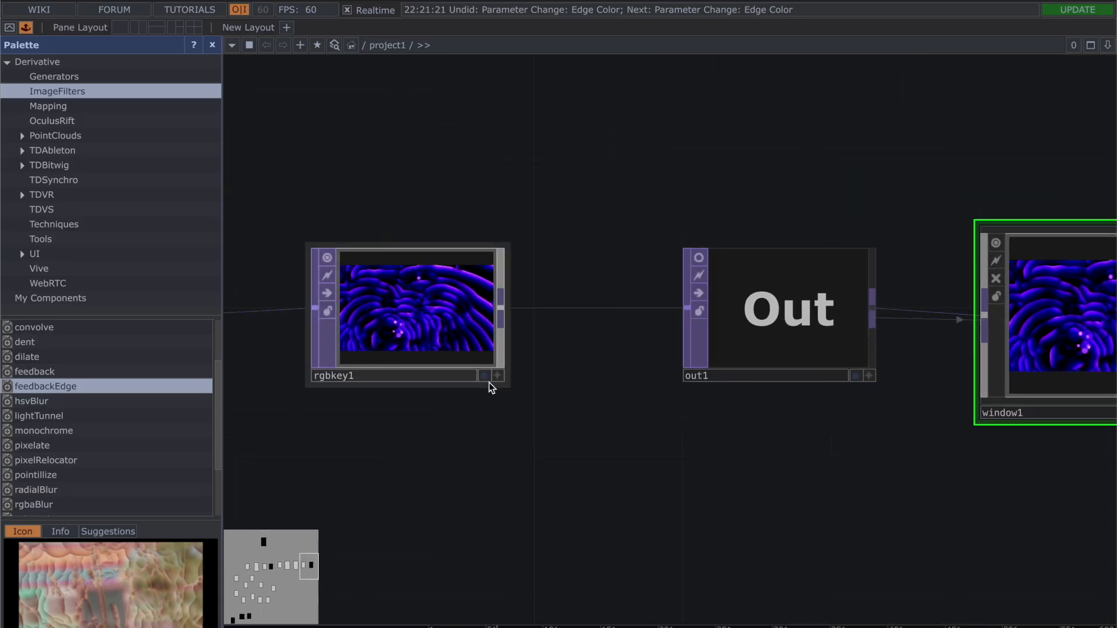
Step: Display rgbkey1's output as the network background and bring bloom into view
click(484, 379)
drag(506, 464, 722, 237)
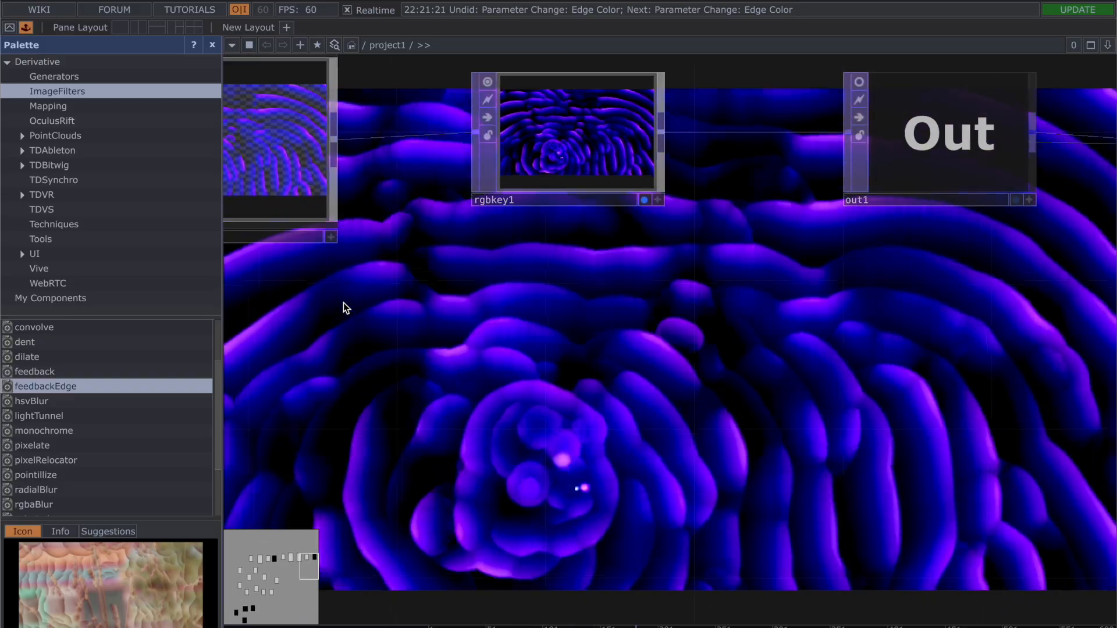
scroll(344, 302, down, 3)
drag(343, 303, 692, 313)
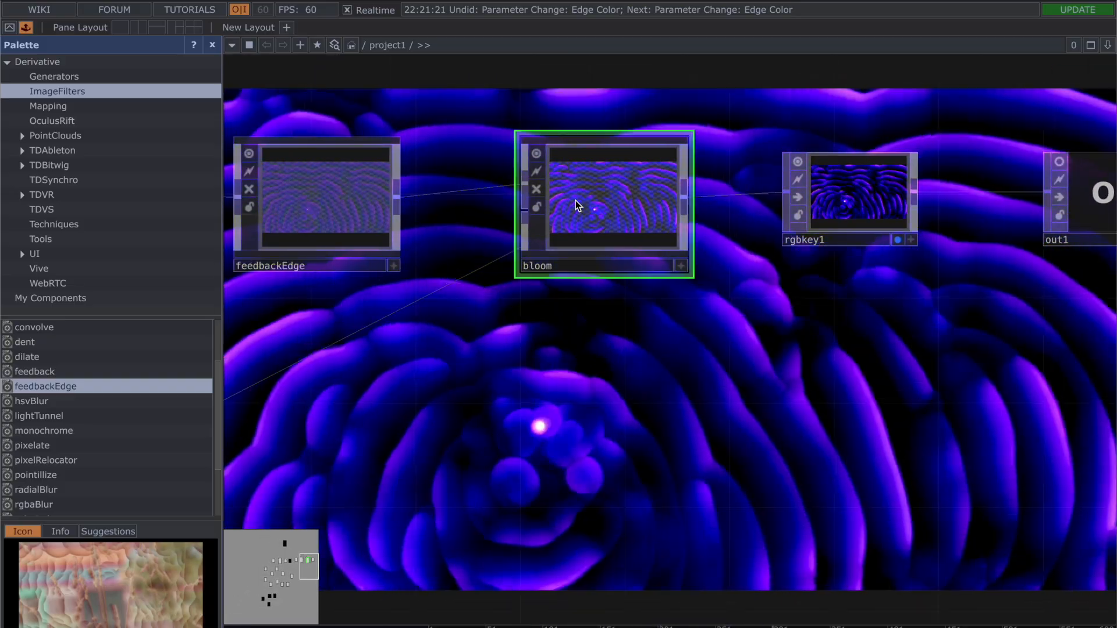
Step: Try a Threshold of 0 and 2 Iterations on bloom, and undo these changes and rgbkey1's background display
click(575, 200)
key(p)
mouse_move(978, 176)
mouse_down()
mouse_move(997, 180)
mouse_move(969, 180)
mouse_up()
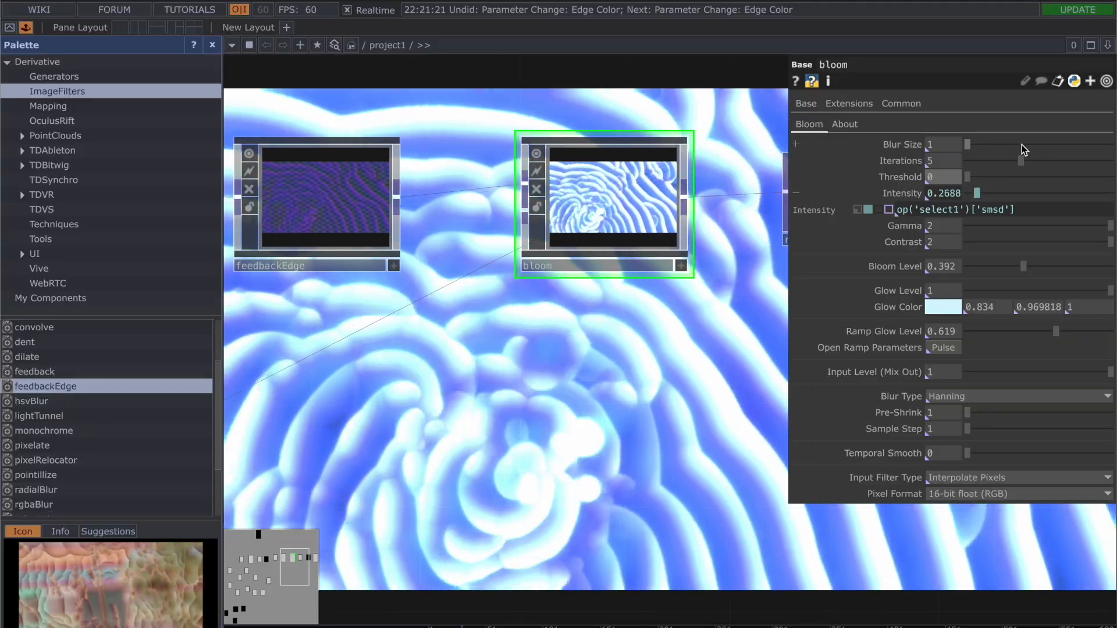
drag(1022, 160, 1093, 178)
key(ctrl+z)
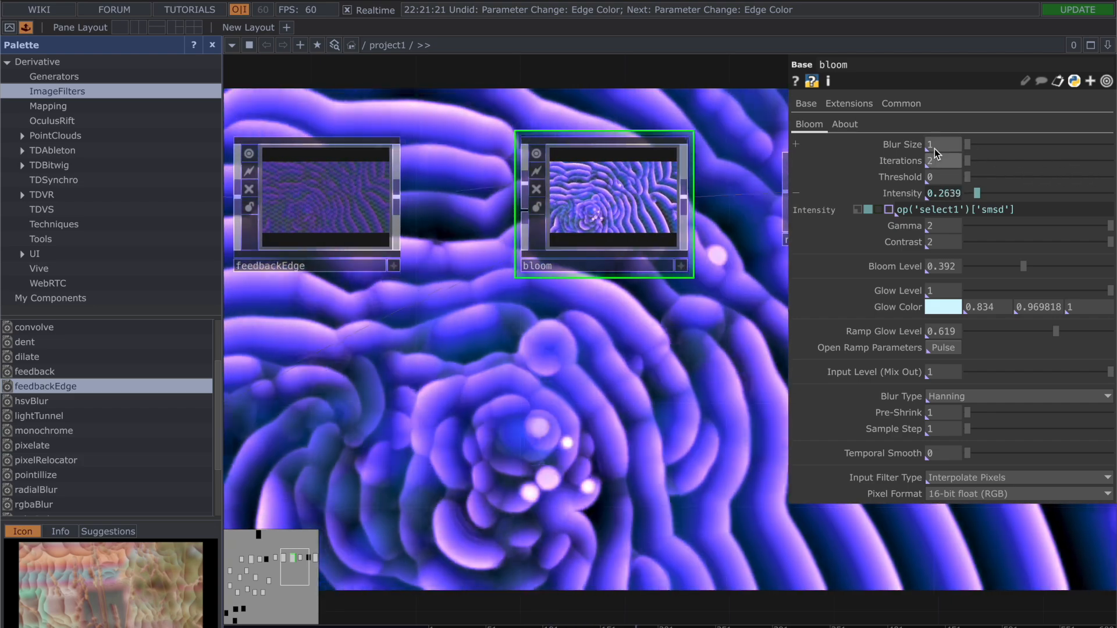
key(ctrl+z)
key(ctrl+z)
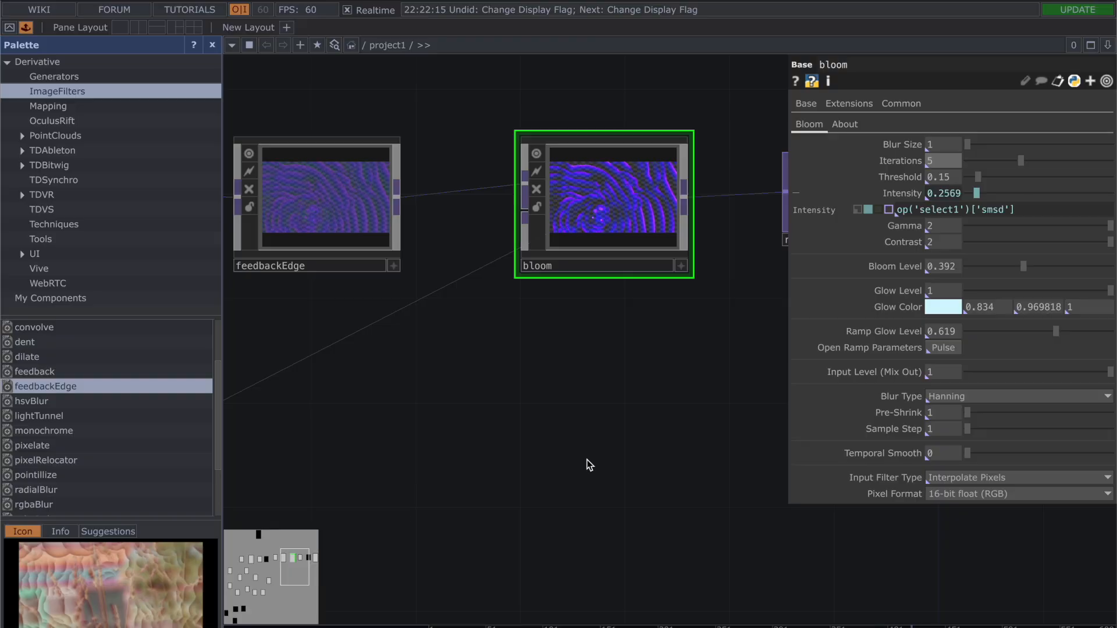
Step: Hide bloom's parameters and examine the final visual in window1's preview up close
key(p)
scroll(587, 459, down, 5)
drag(936, 447, 735, 302)
scroll(735, 301, up, 5)
drag(708, 254, 629, 342)
scroll(629, 342, up, 1)
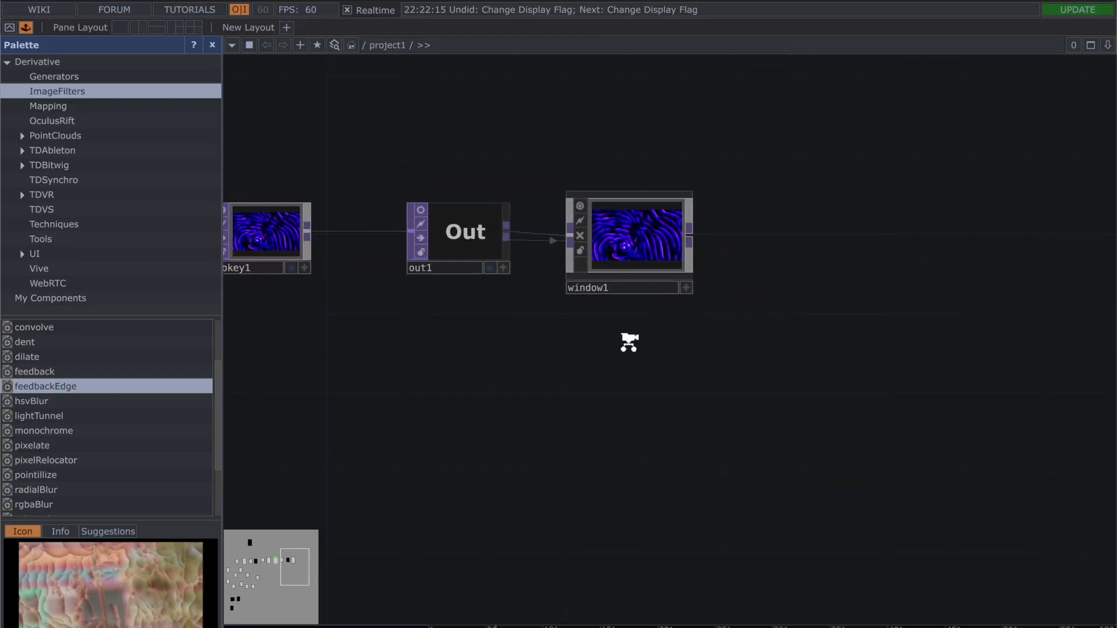
scroll(629, 342, up, 5)
drag(684, 259, 667, 463)
scroll(666, 460, up, 3)
drag(638, 524, 639, 556)
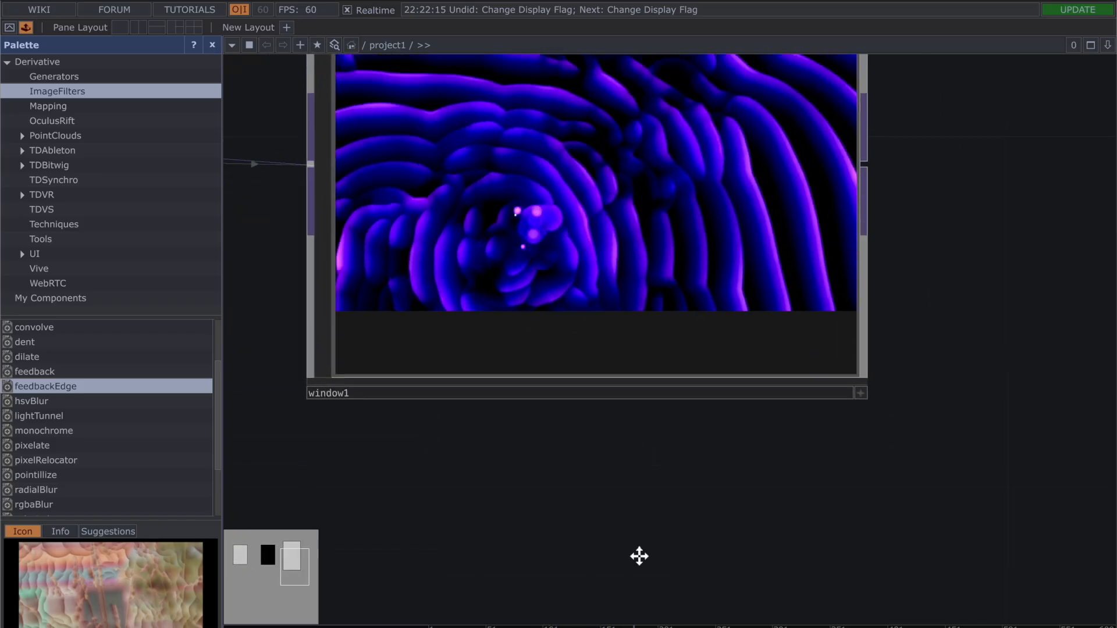
Step: Examine the complete network from the audio input and noise operators through to window1
scroll(988, 329, down, 6)
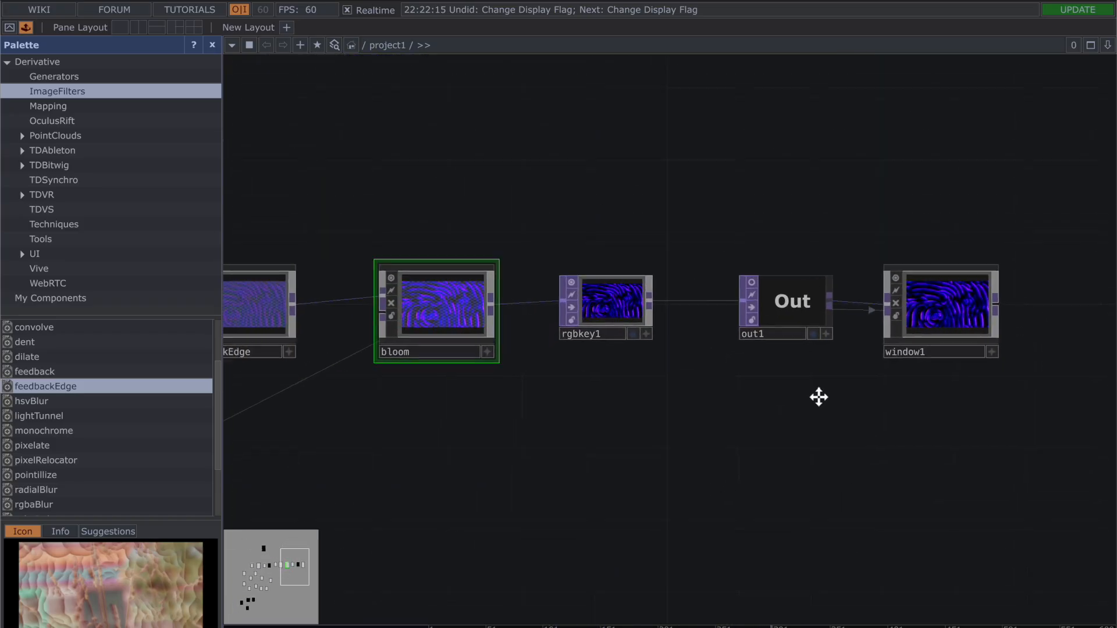
drag(819, 397, 857, 357)
scroll(857, 358, down, 5)
drag(613, 406, 740, 344)
scroll(950, 351, down, 2)
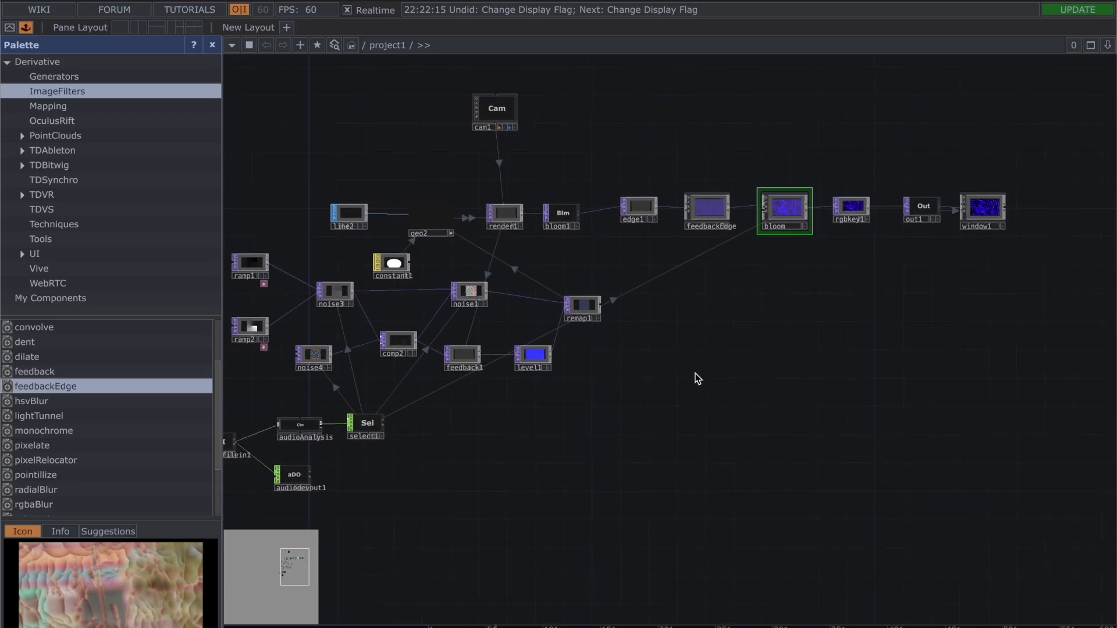
drag(698, 379, 748, 374)
scroll(750, 379, down, 2)
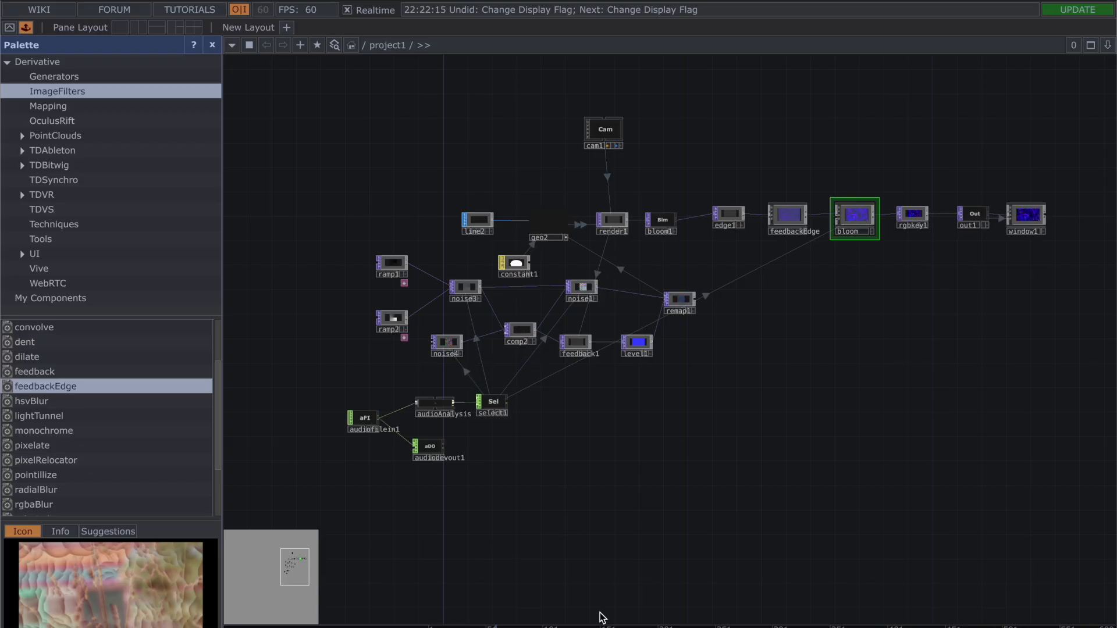
scroll(661, 473, up, 3)
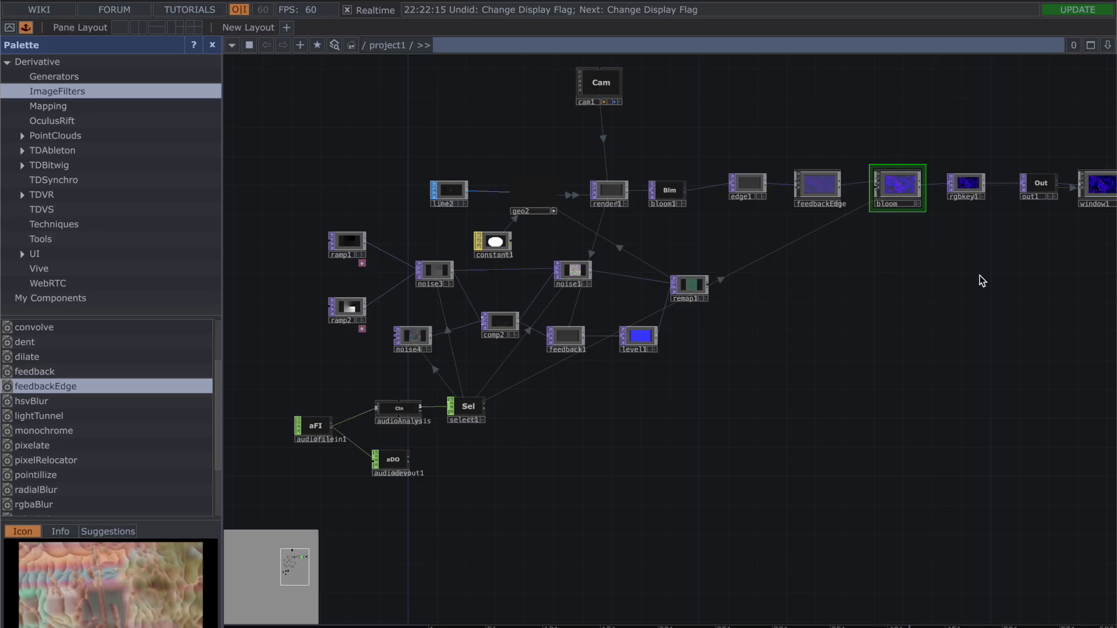
drag(992, 301, 941, 304)
scroll(940, 306, down, 1)
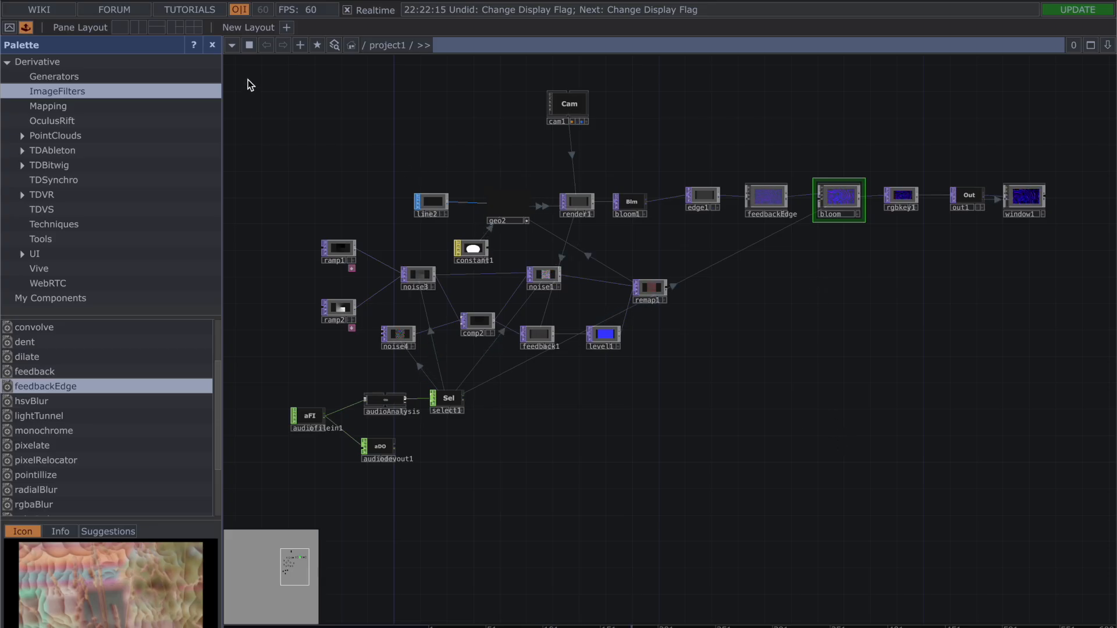
Step: Look over the whole network and select all of its operators, from audiofilein1 to window1
drag(248, 81, 263, 106)
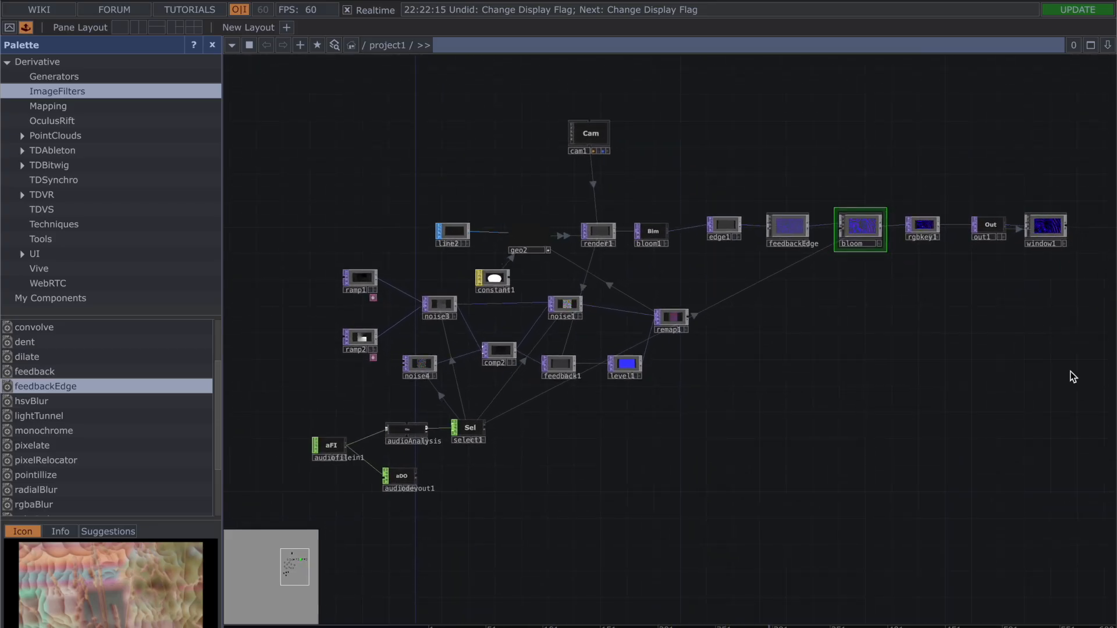
mouse_move(1065, 514)
mouse_down()
mouse_move(1045, 442)
mouse_move(1062, 523)
mouse_up()
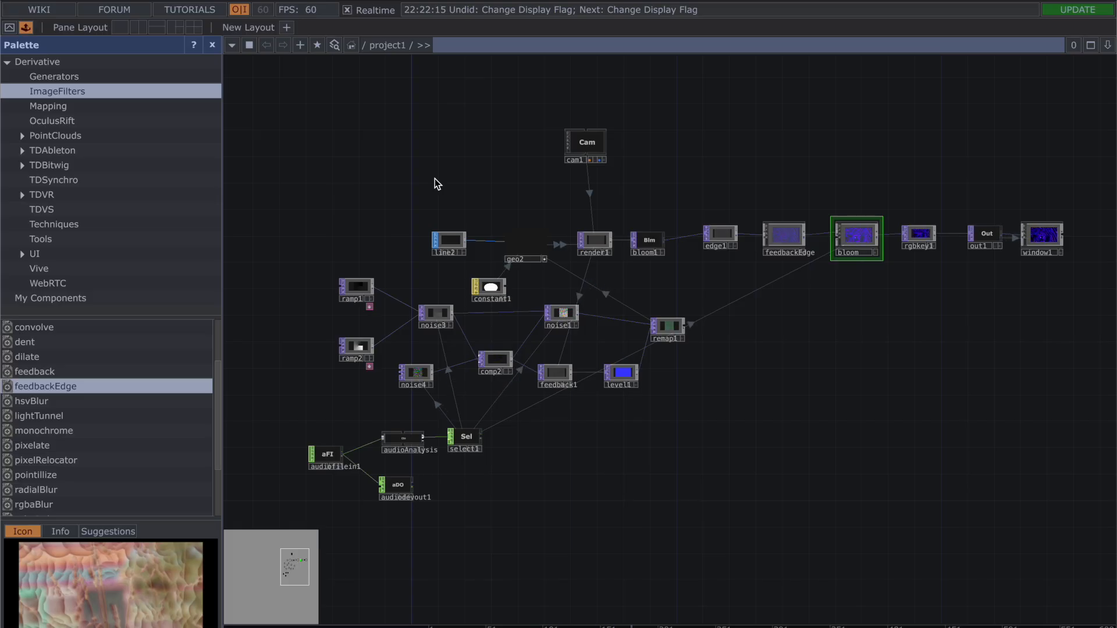
drag(307, 150, 277, 124)
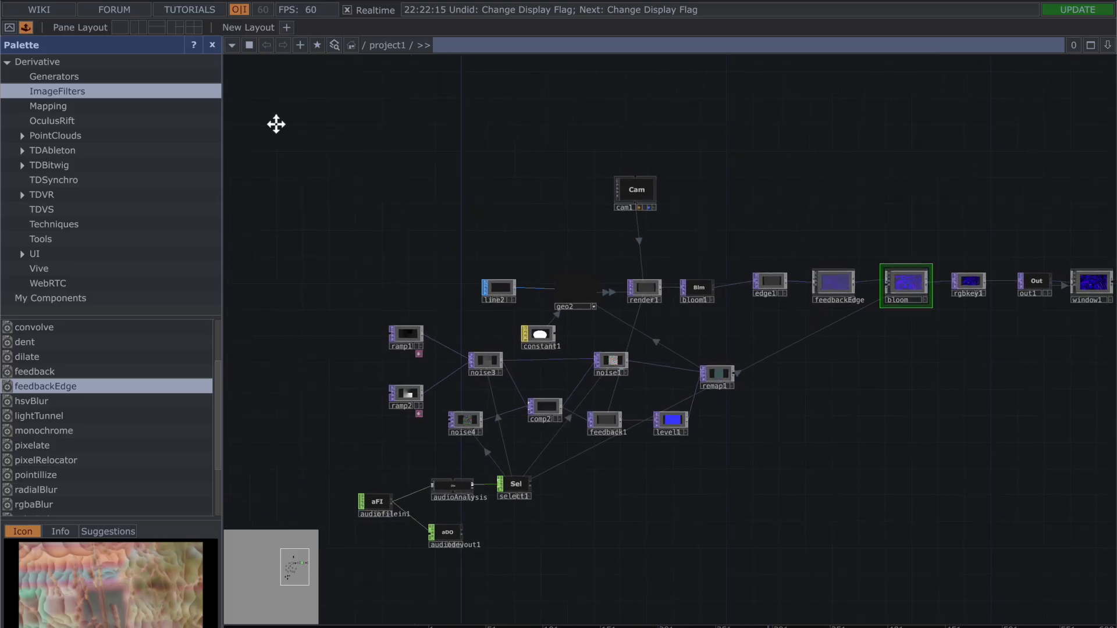
drag(792, 499, 723, 431)
scroll(724, 431, down, 2)
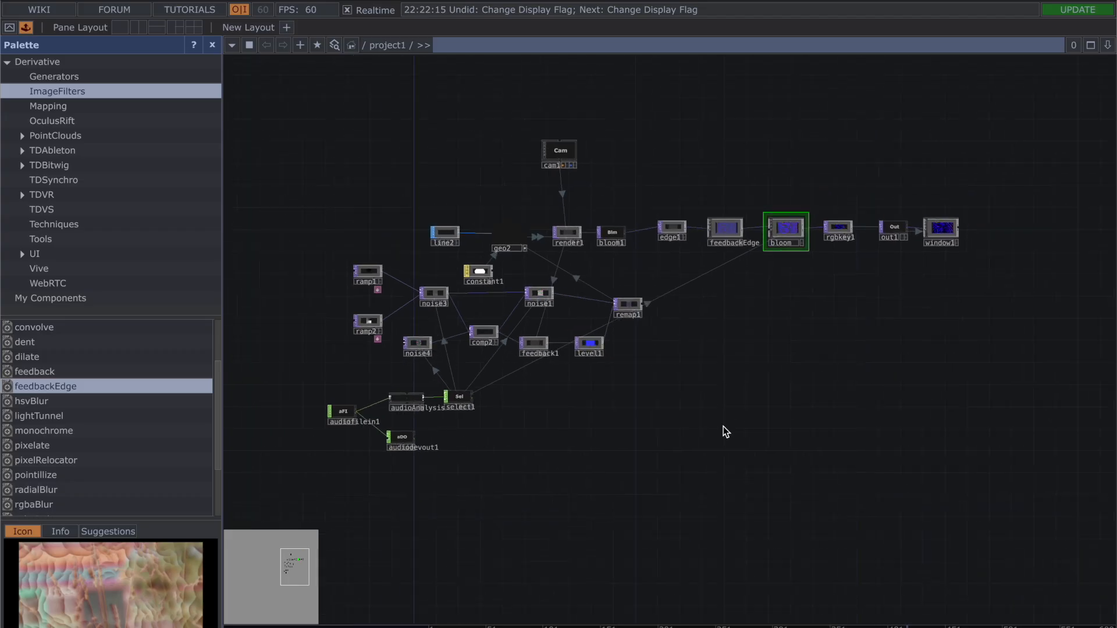
right_drag(313, 141, 1105, 543)
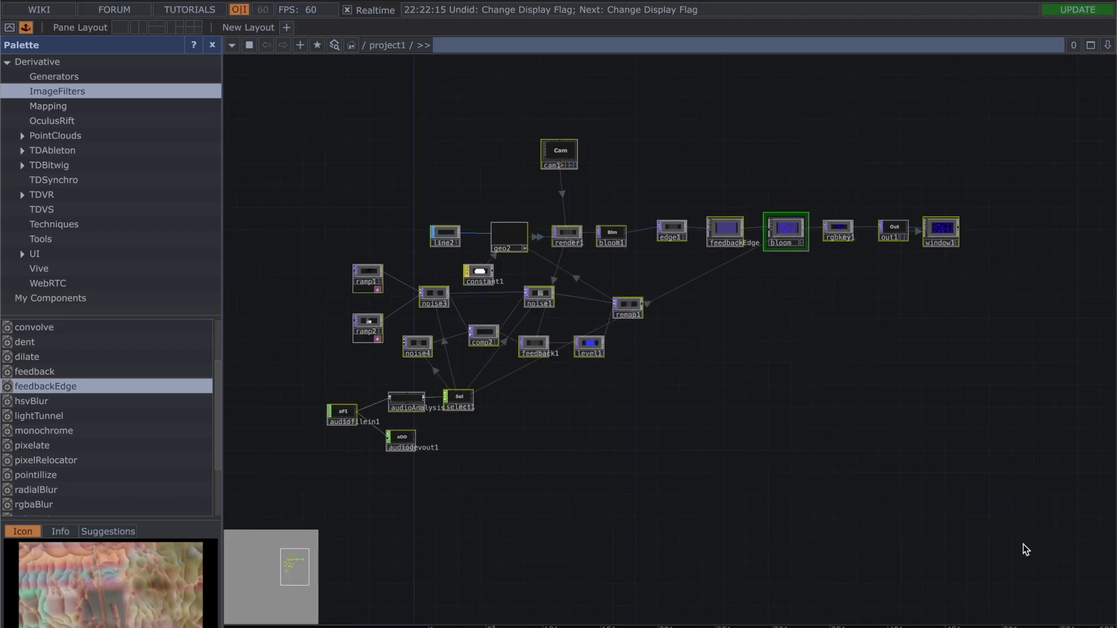
Step: Show rgbkey1's output behind the network to examine the visual, and turn its background display off
scroll(661, 305, up, 5)
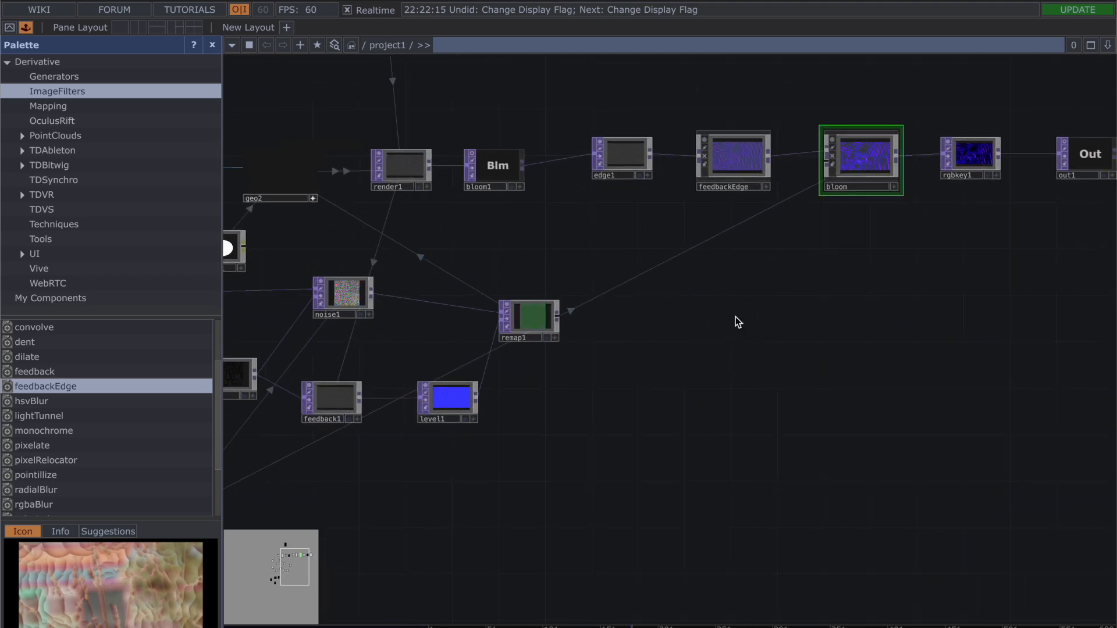
drag(731, 290, 698, 303)
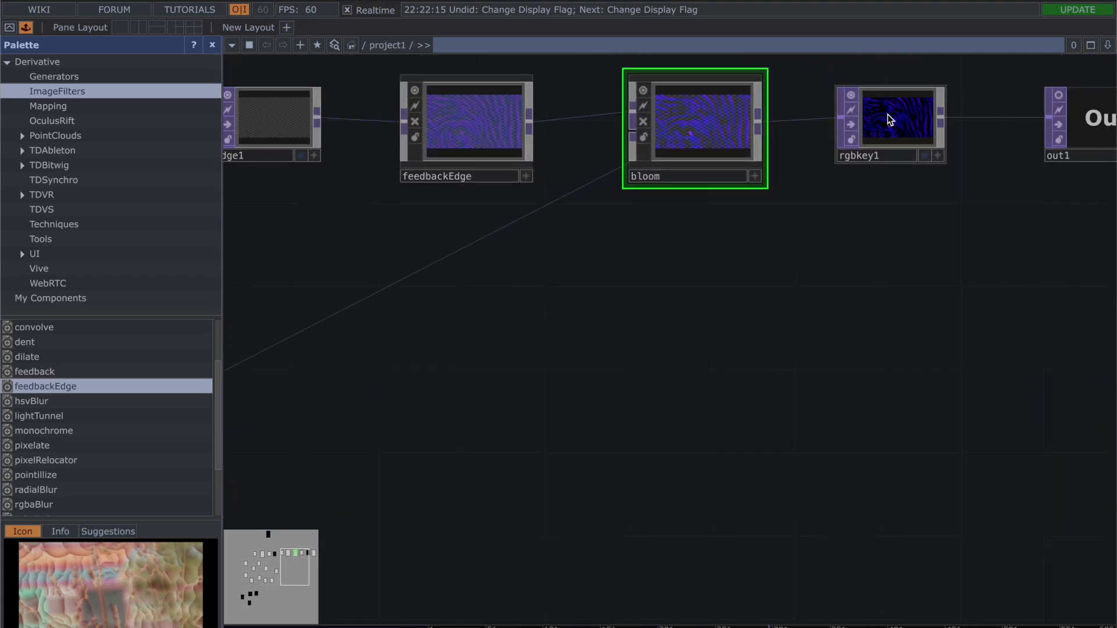
click(924, 156)
scroll(782, 402, down, 5)
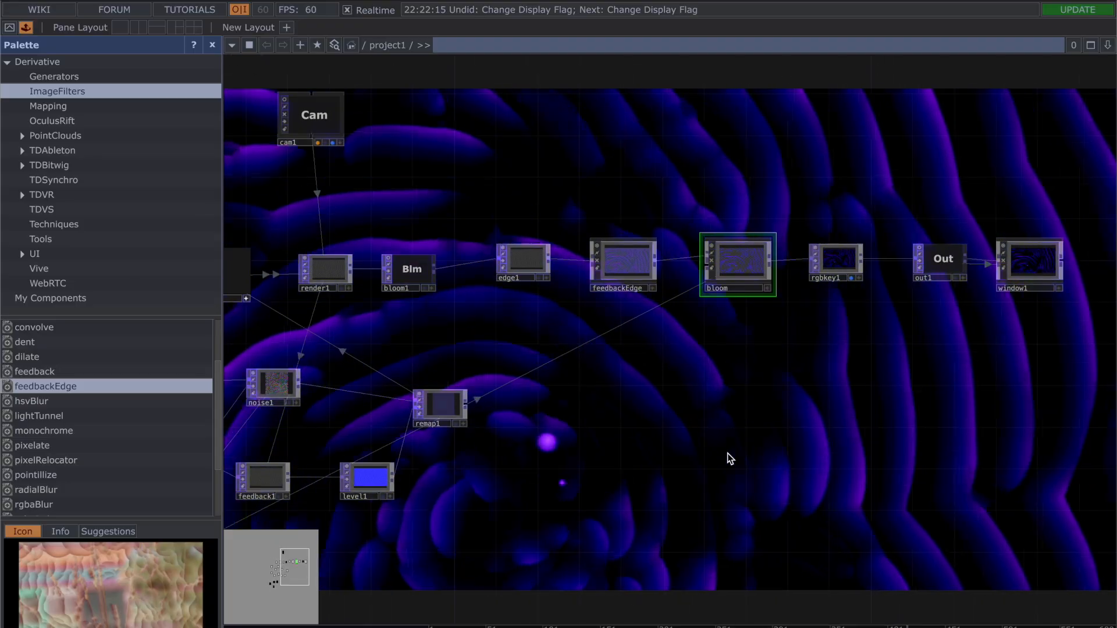
drag(623, 431, 805, 271)
scroll(806, 272, down, 3)
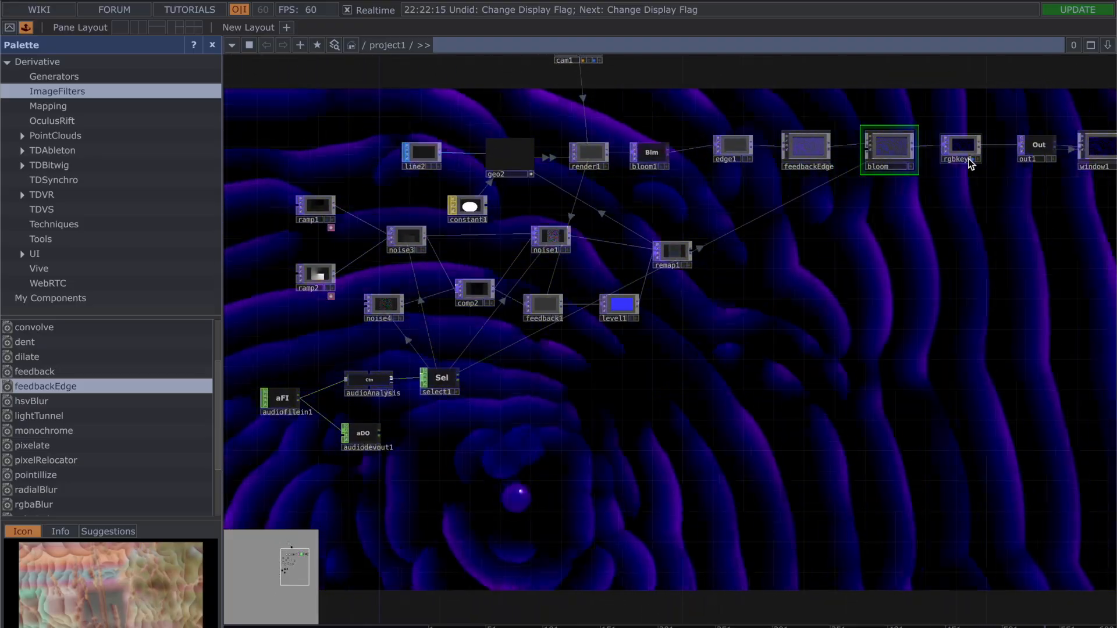
click(970, 160)
Step: Select the feedbackEdge component in the chain leading to out1
scroll(740, 372, down, 2)
drag(619, 394, 725, 481)
scroll(726, 481, up, 4)
drag(966, 352, 718, 386)
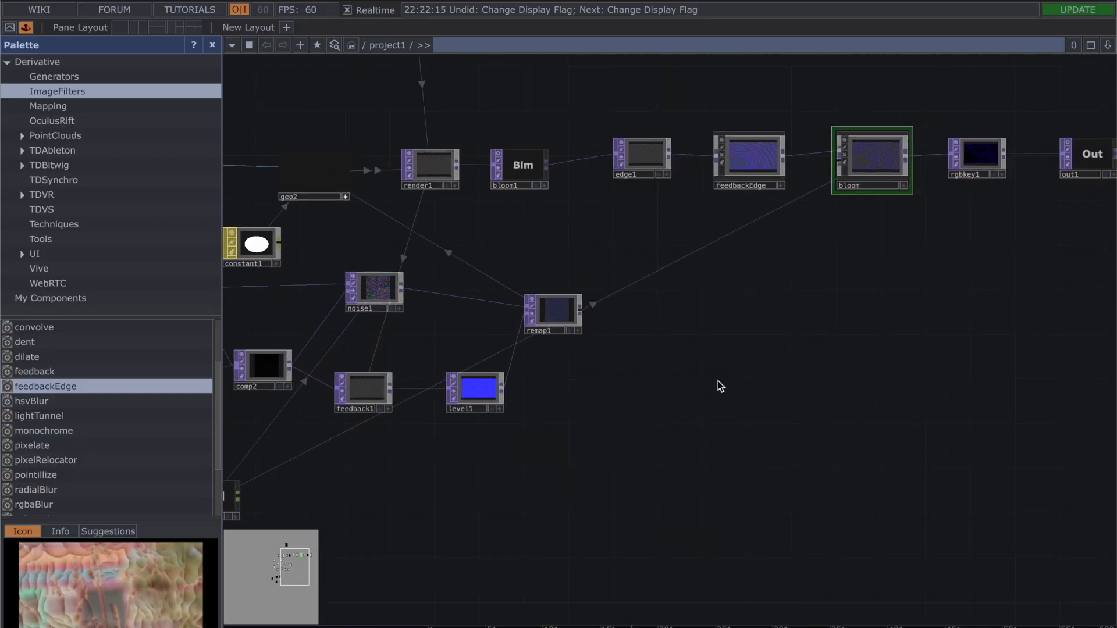
scroll(847, 260, up, 3)
drag(927, 209, 568, 311)
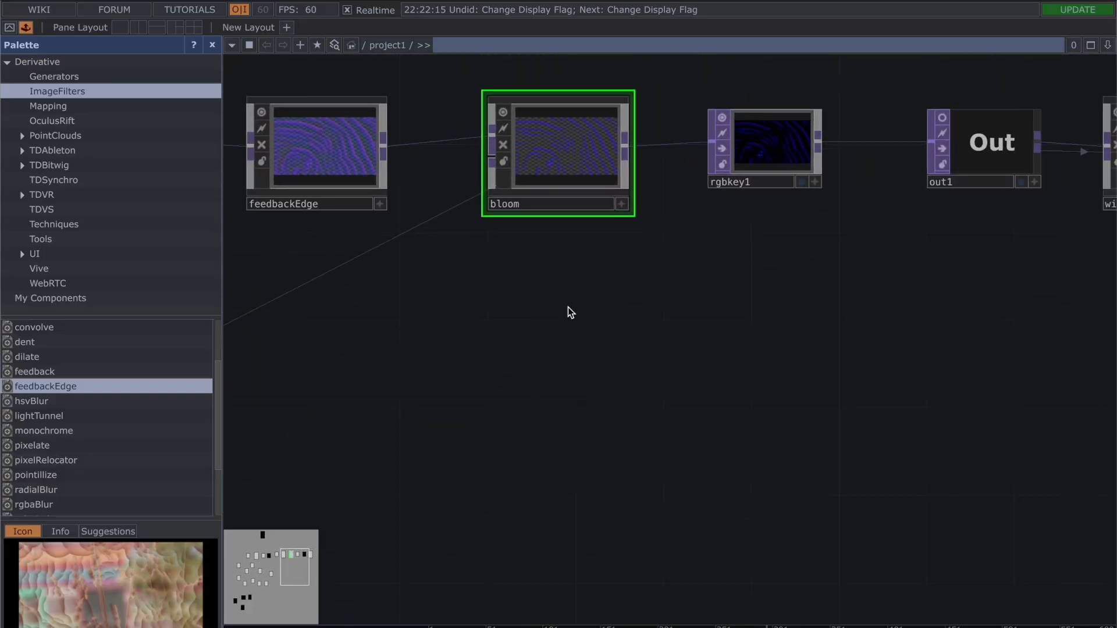
click(320, 161)
Step: Show the outputs of rgbkey1 and out1 behind the network, and turn both background displays off
click(776, 186)
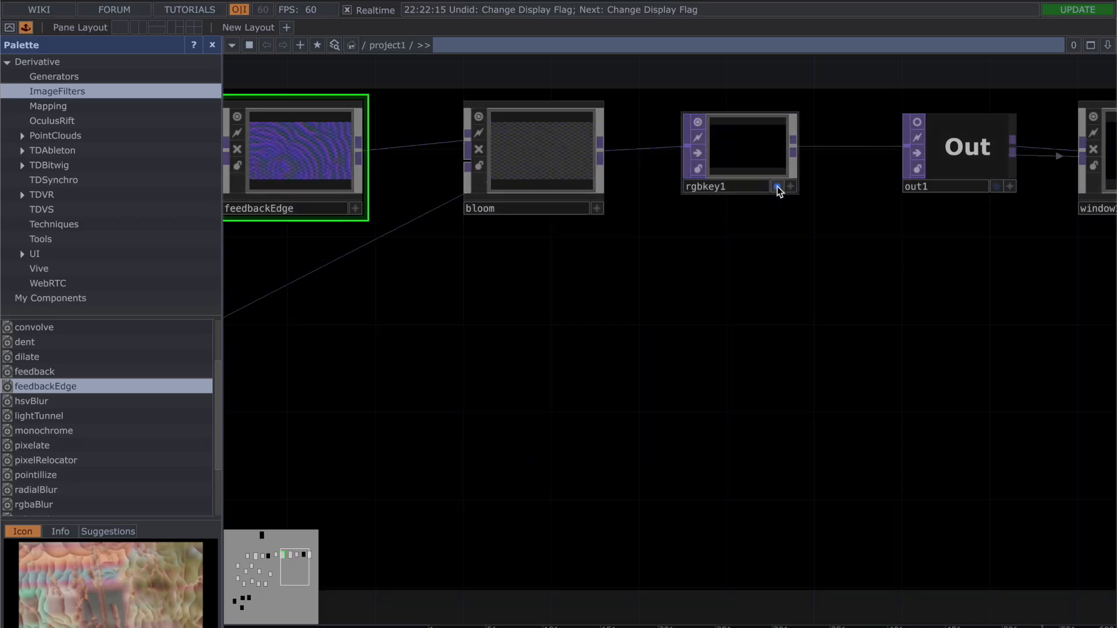
click(997, 186)
click(776, 186)
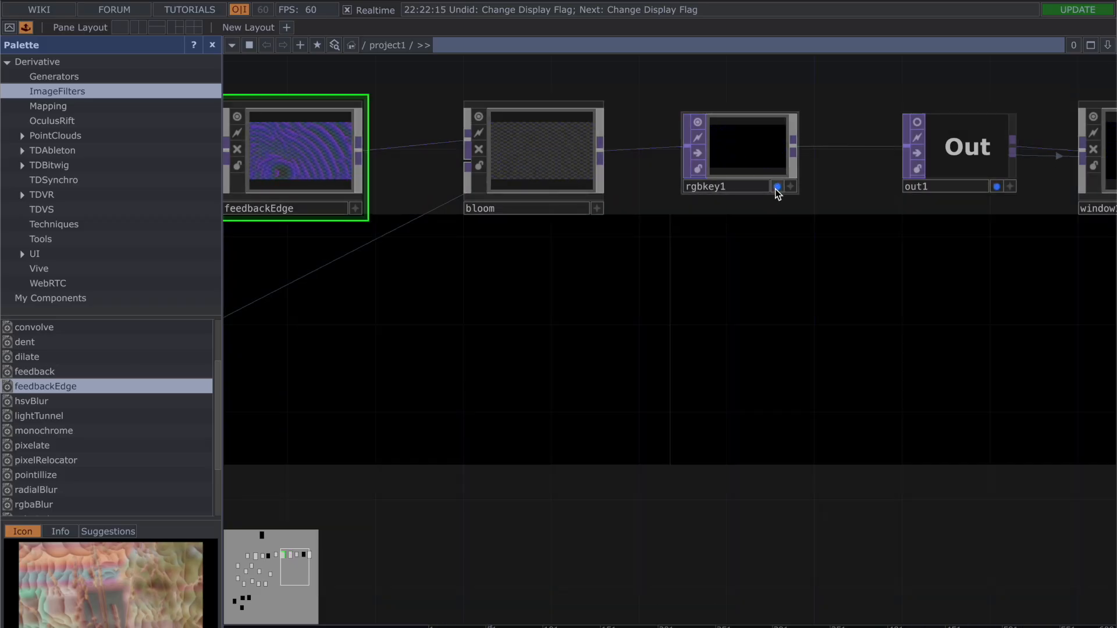
click(996, 186)
scroll(677, 334, down, 1)
scroll(678, 335, down, 3)
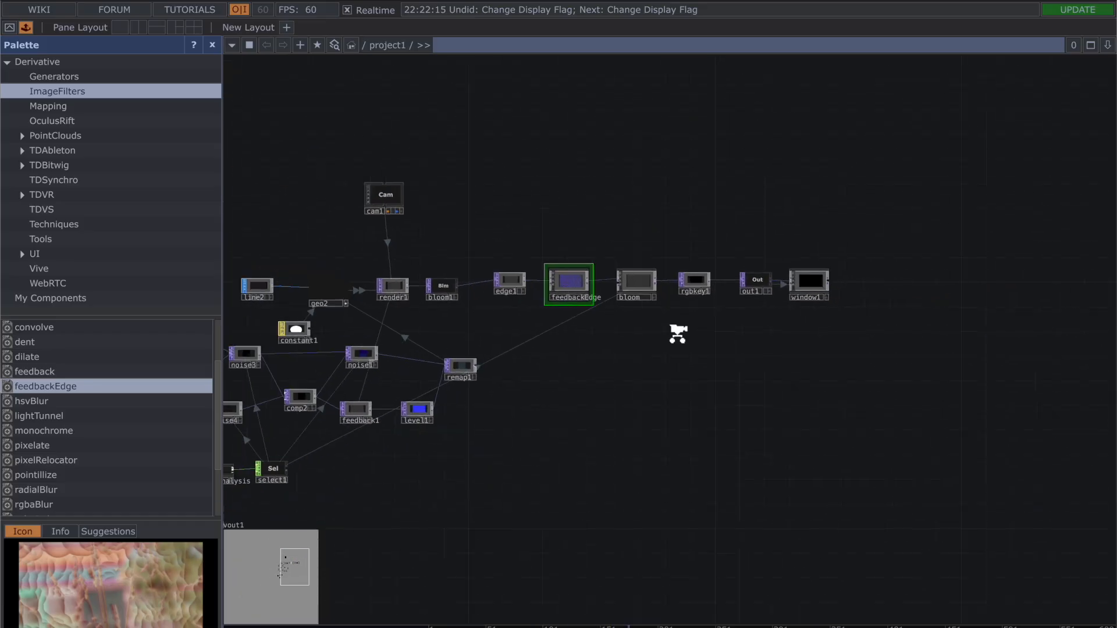
drag(507, 189, 826, 194)
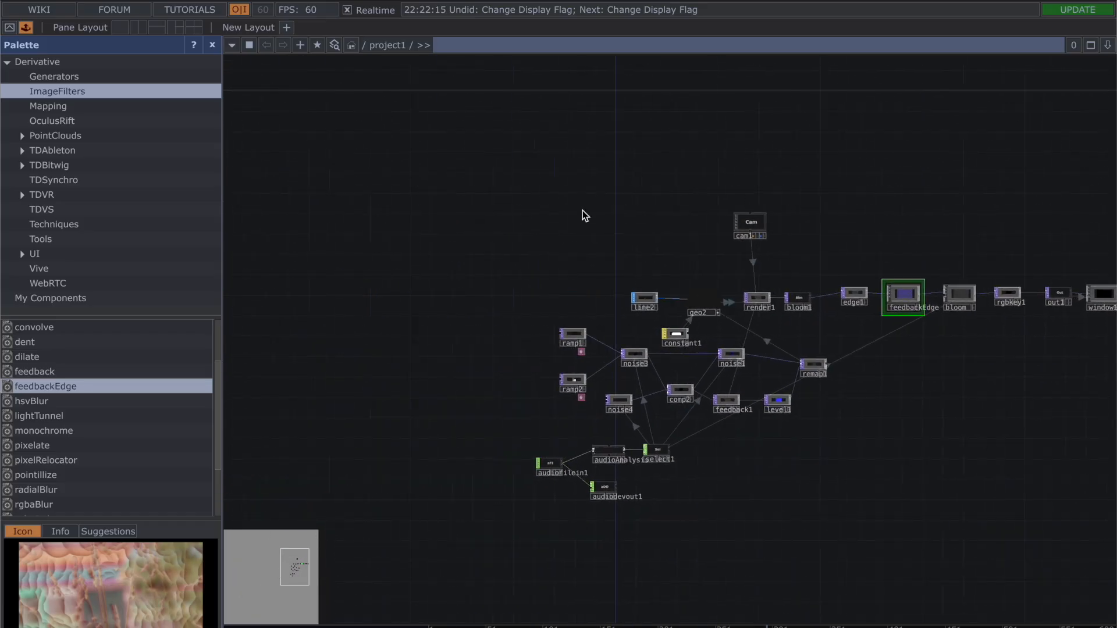